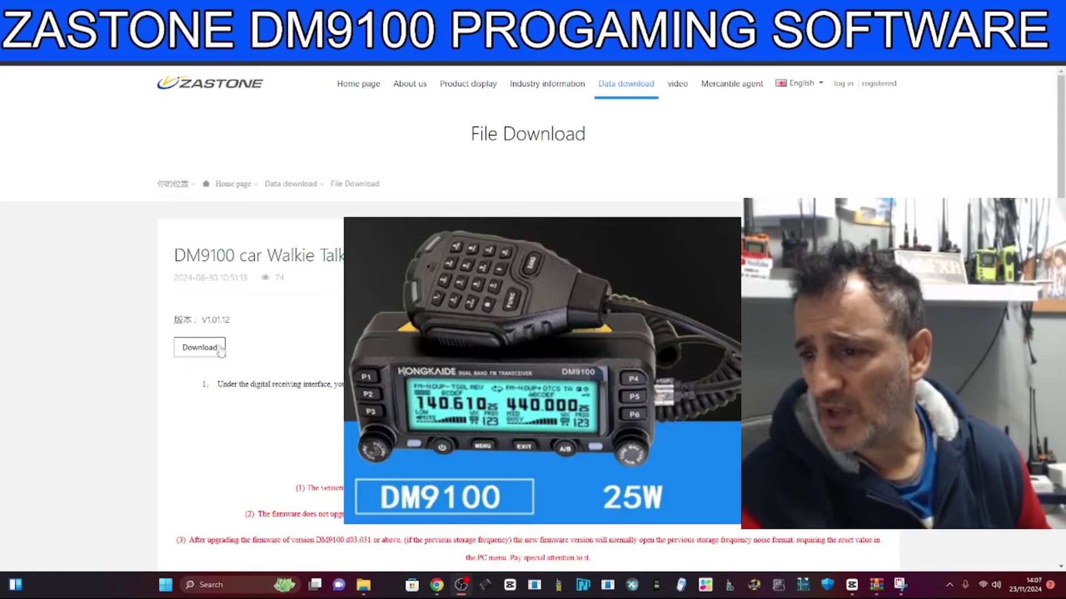
# Restore the browser, check recent downloads, and bring up 1724987512.rar in WinRAR.
pyautogui.moveTo(677, 84)
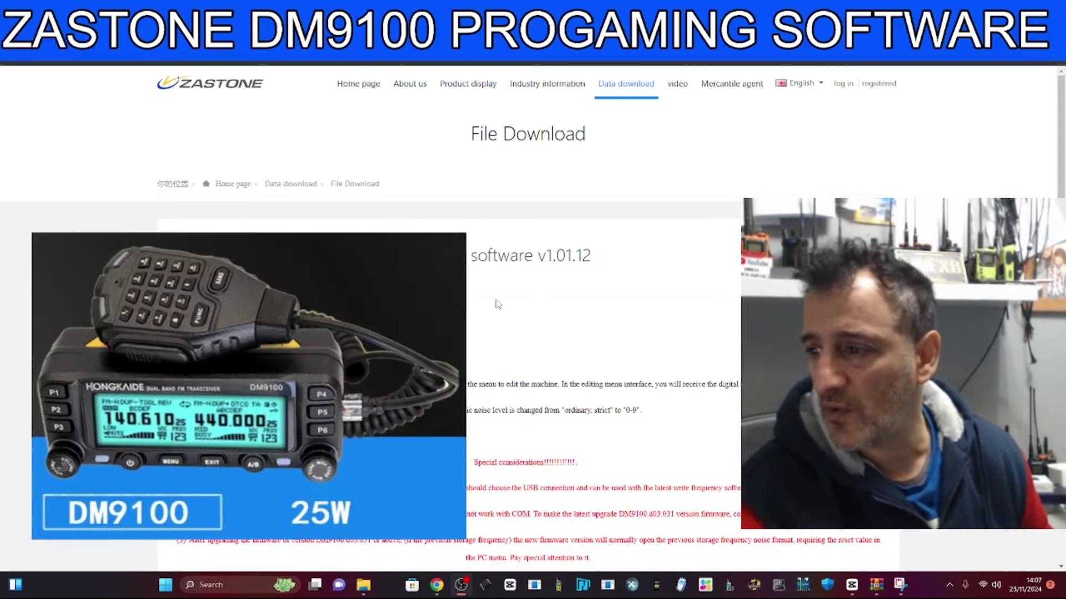
pyautogui.press('super+Down')
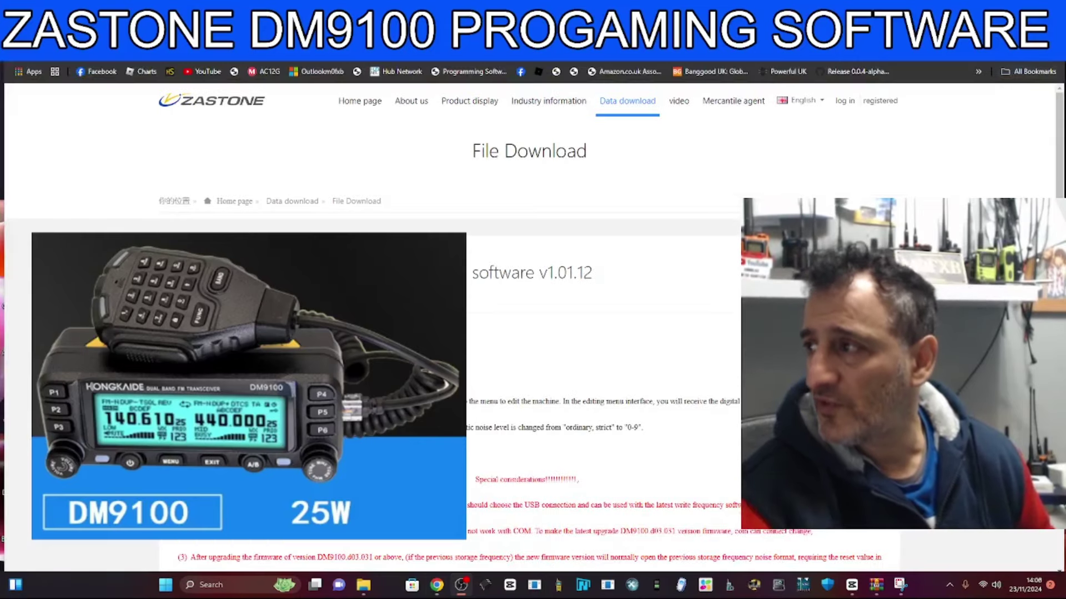
pyautogui.click(998, 72)
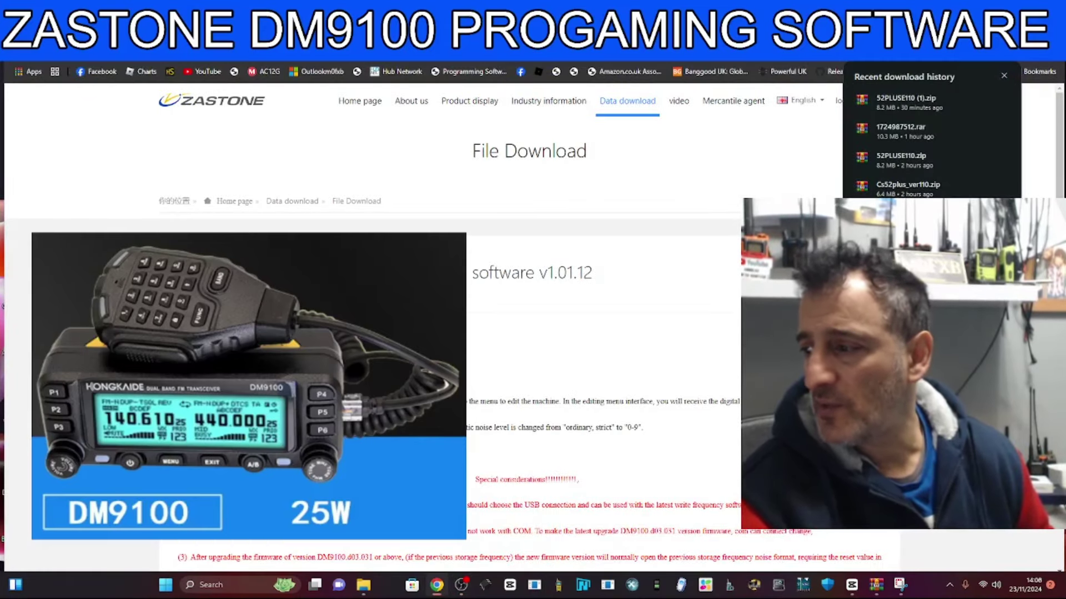
pyautogui.click(876, 585)
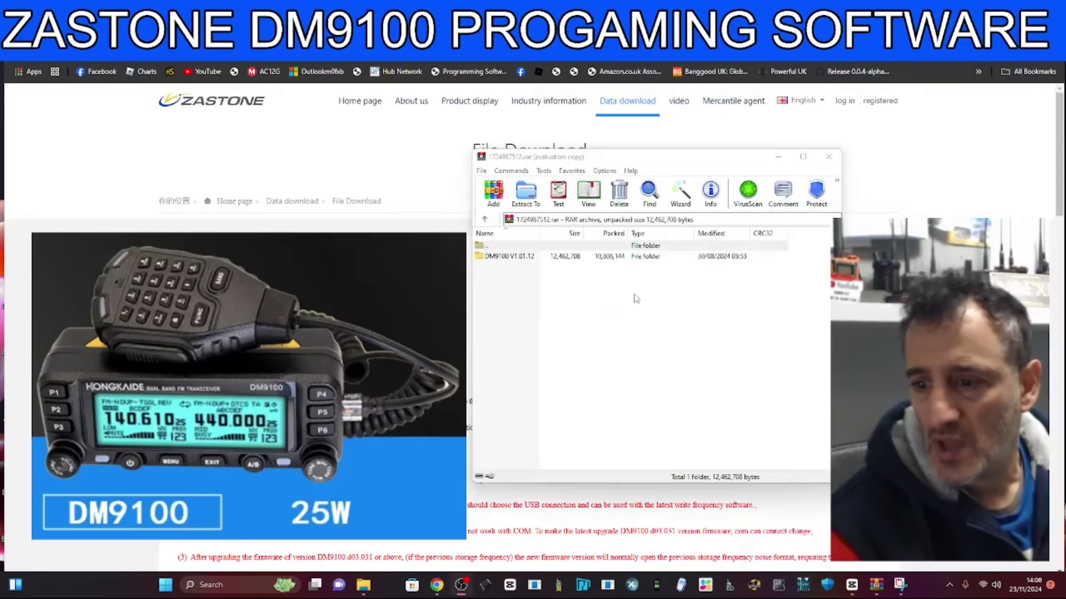
# Run DM9100 Setup v1.01.12 from the archive, keeping the default folder and desktop icon.
pyautogui.doubleClick(506, 257)
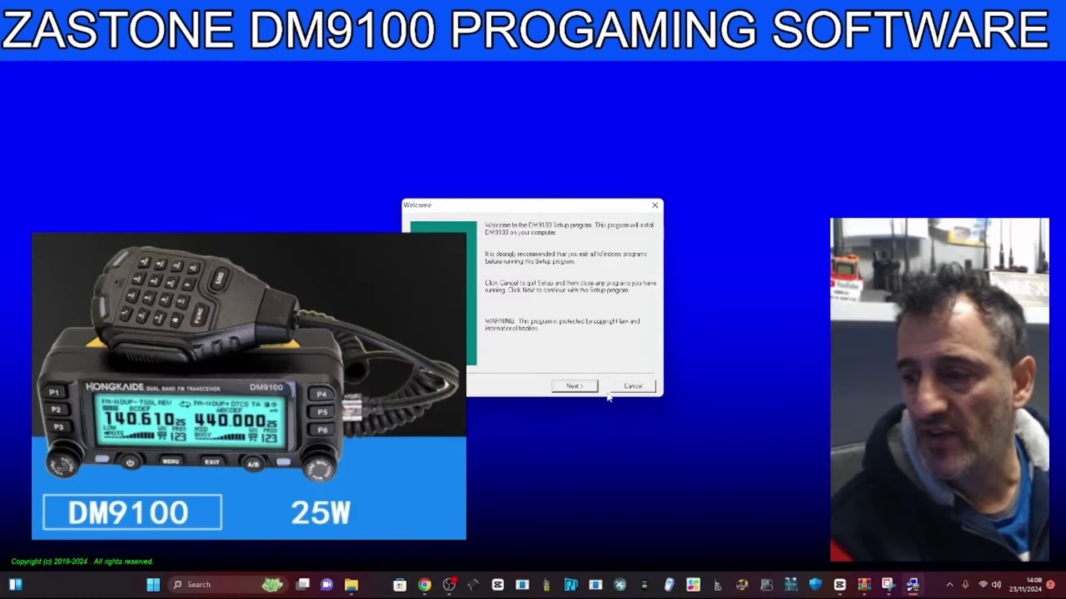
pyautogui.press('Return')
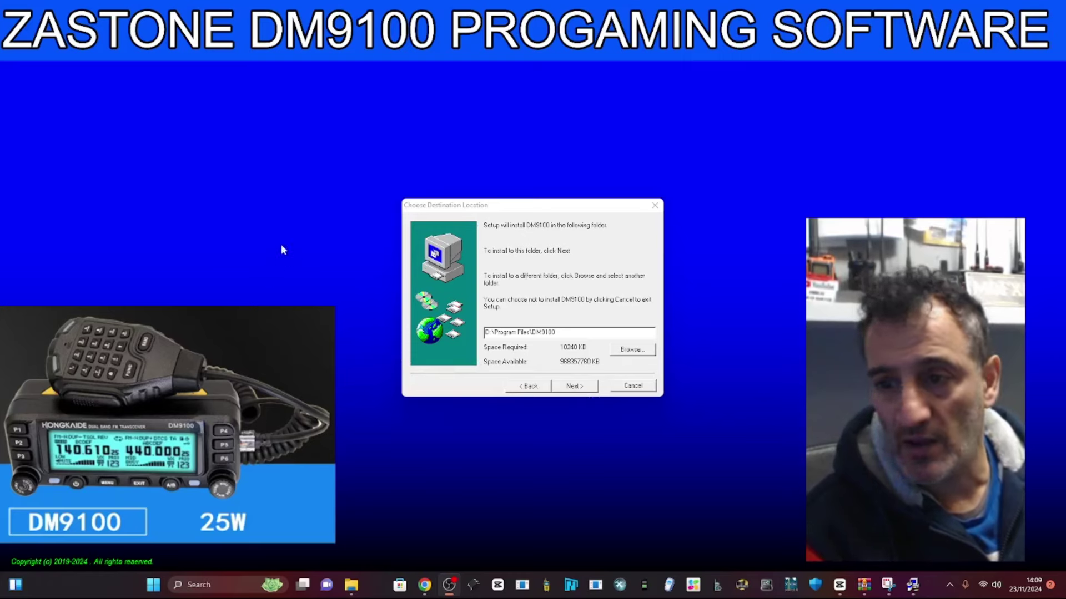
pyautogui.click(563, 386)
pyautogui.click(575, 387)
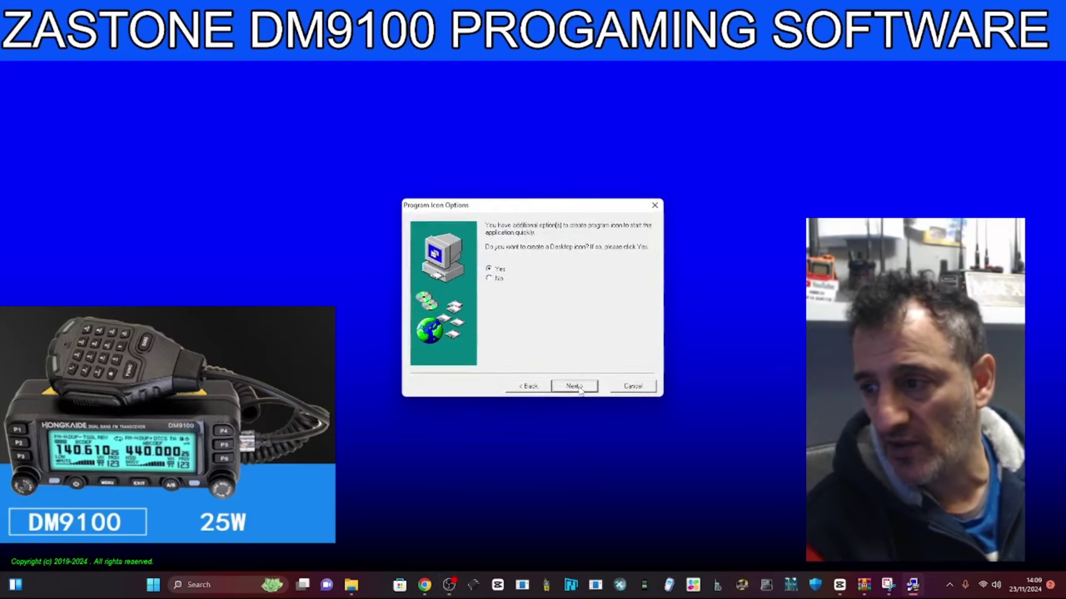
pyautogui.click(579, 389)
pyautogui.click(578, 388)
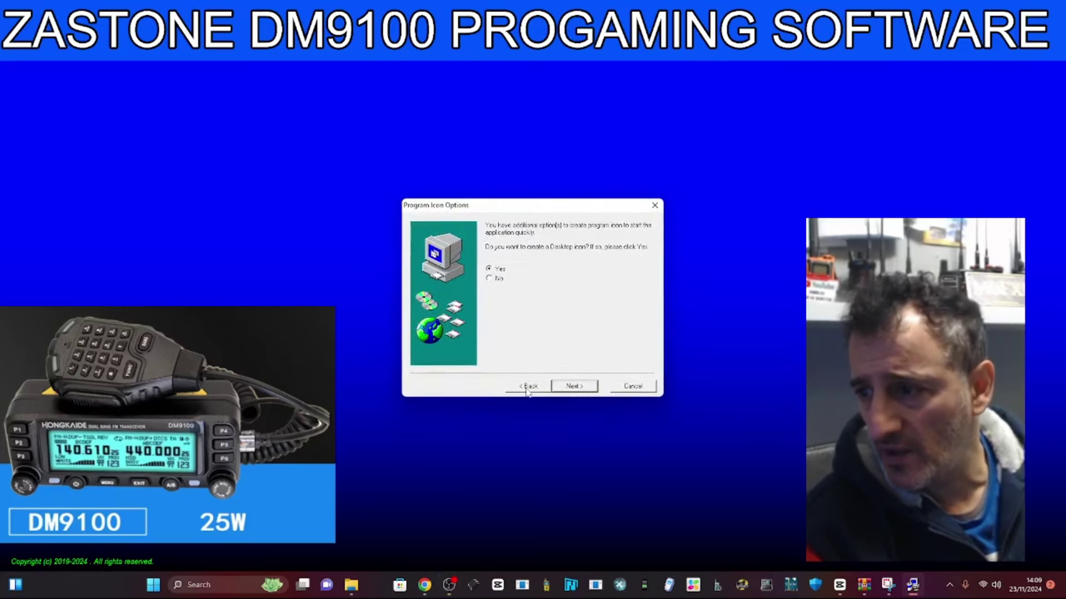
pyautogui.click(585, 390)
pyautogui.click(585, 390)
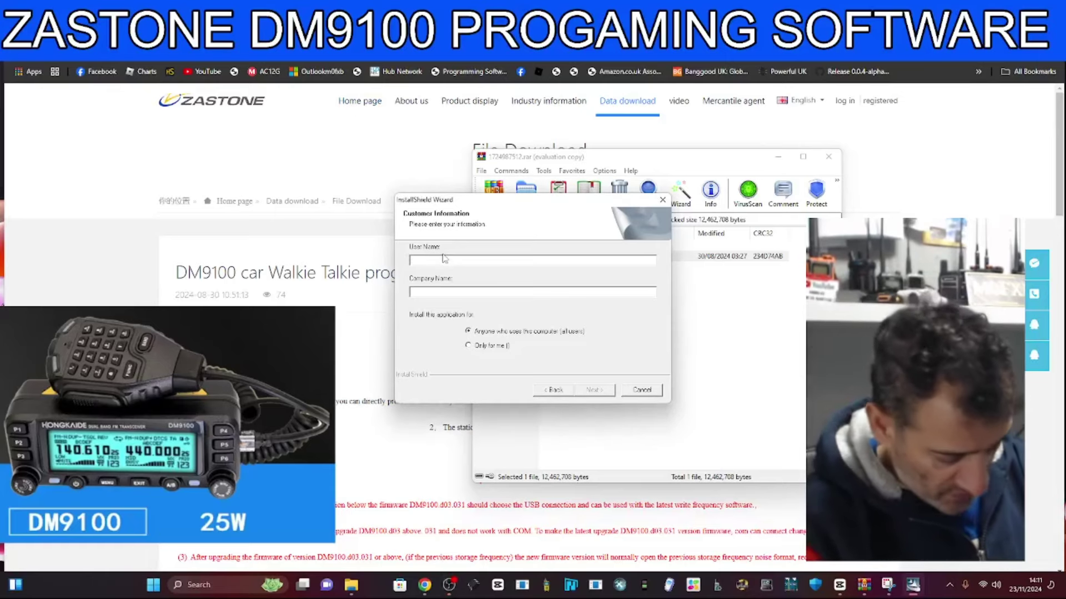
# Enter the user name and company name, keep install for anyone, and continue.
pyautogui.write('O')
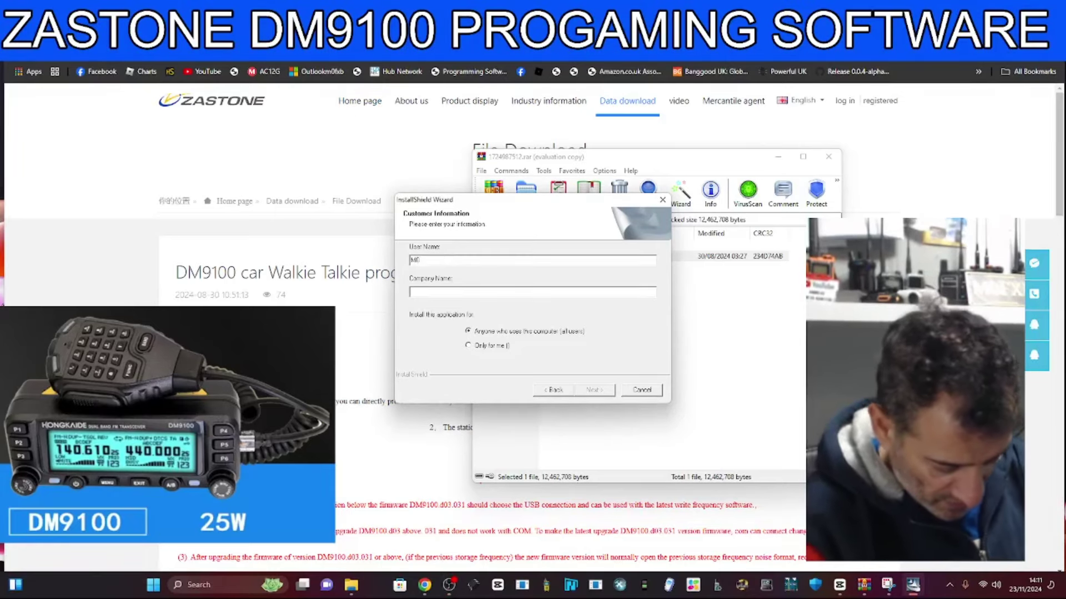
pyautogui.write('FXB')
pyautogui.click(436, 292)
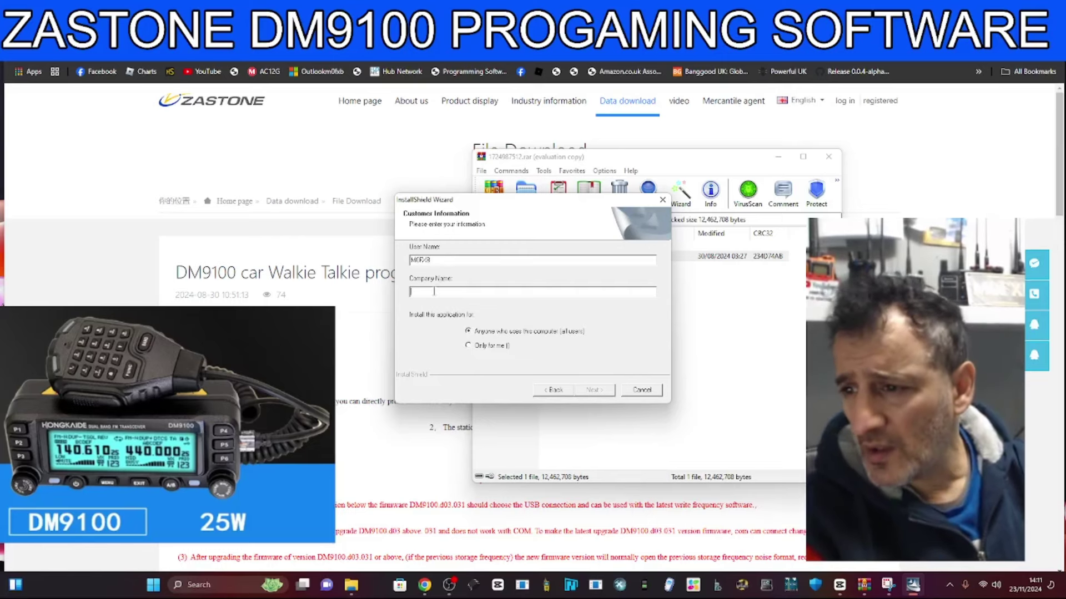
pyautogui.write('Ha')
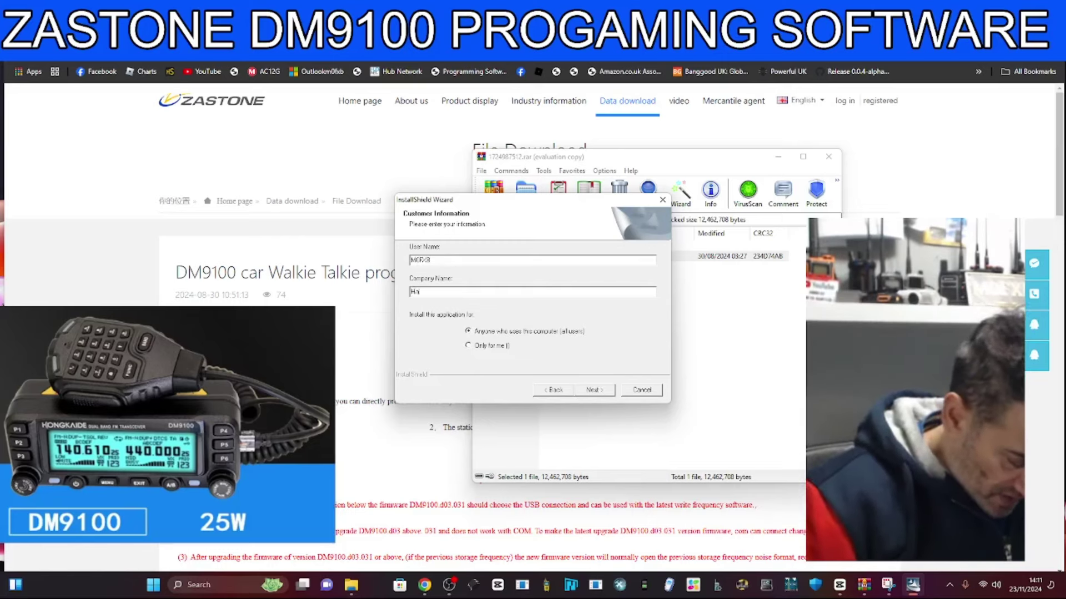
pyautogui.write('mT')
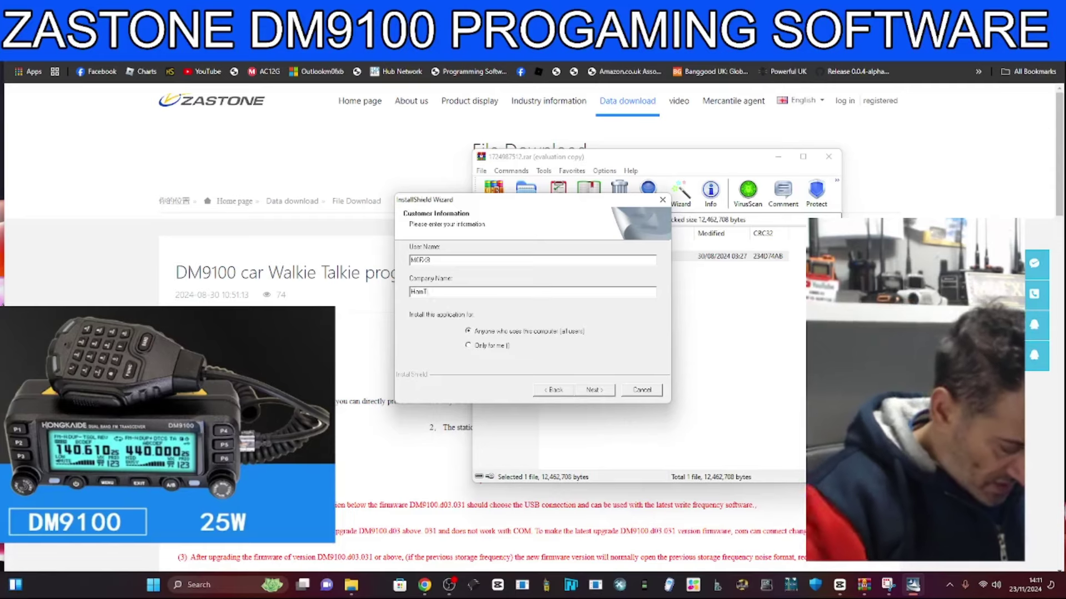
pyautogui.write('esh')
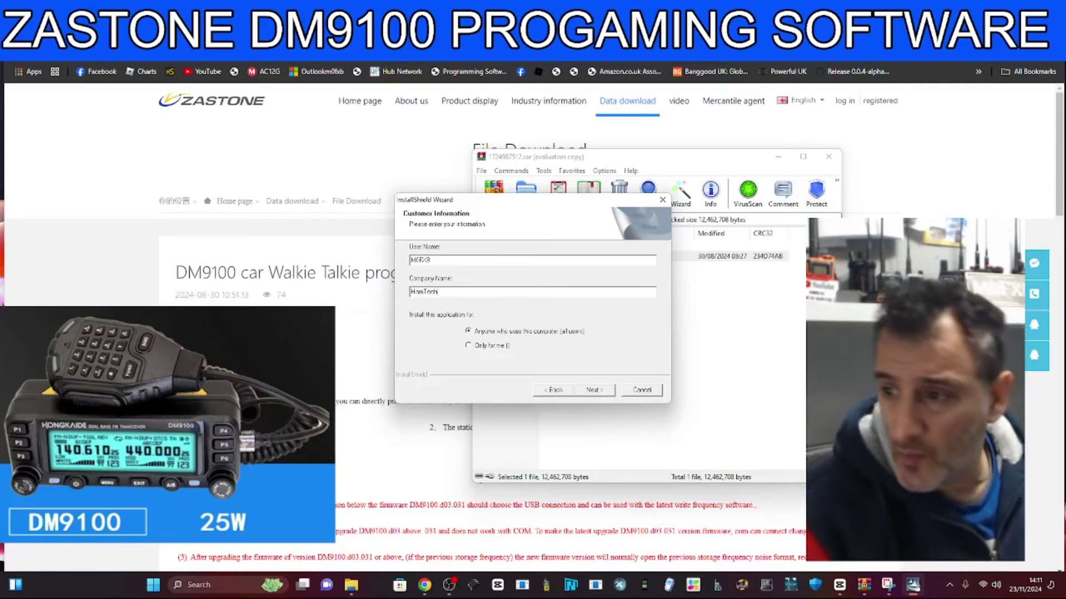
pyautogui.click(607, 393)
# Install the Virtual Comport Driver and STMicroelectronics port driver, then cancel the failed update check.
pyautogui.click(606, 392)
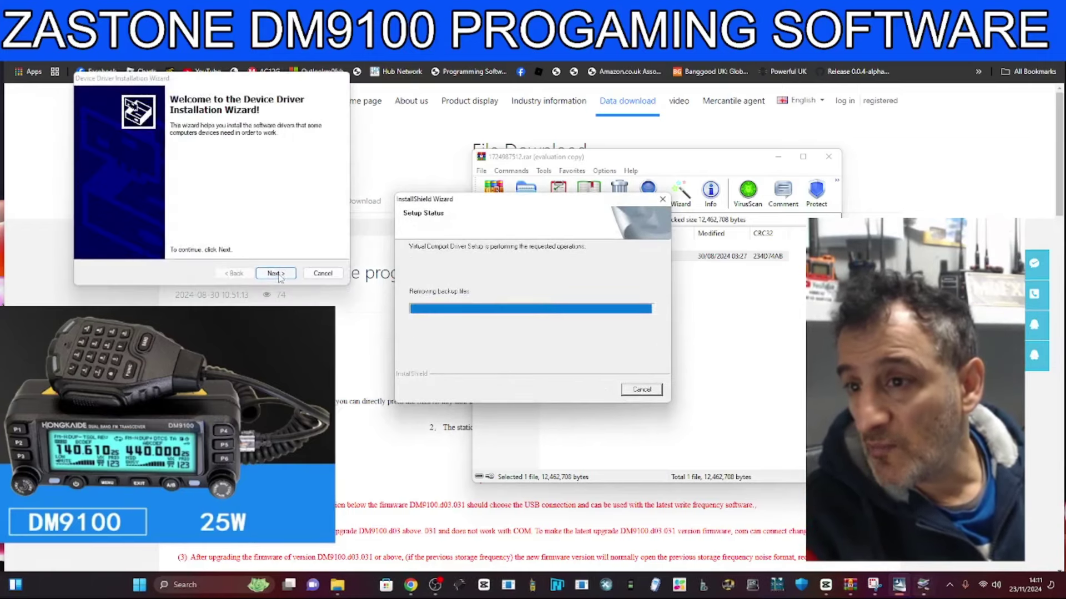
pyautogui.click(276, 273)
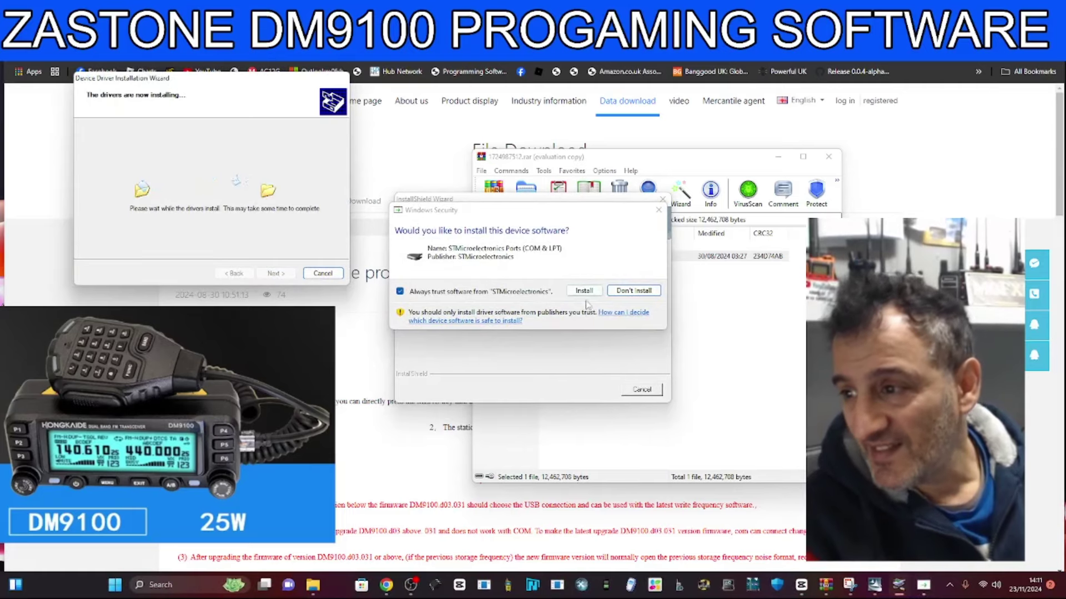
pyautogui.click(577, 287)
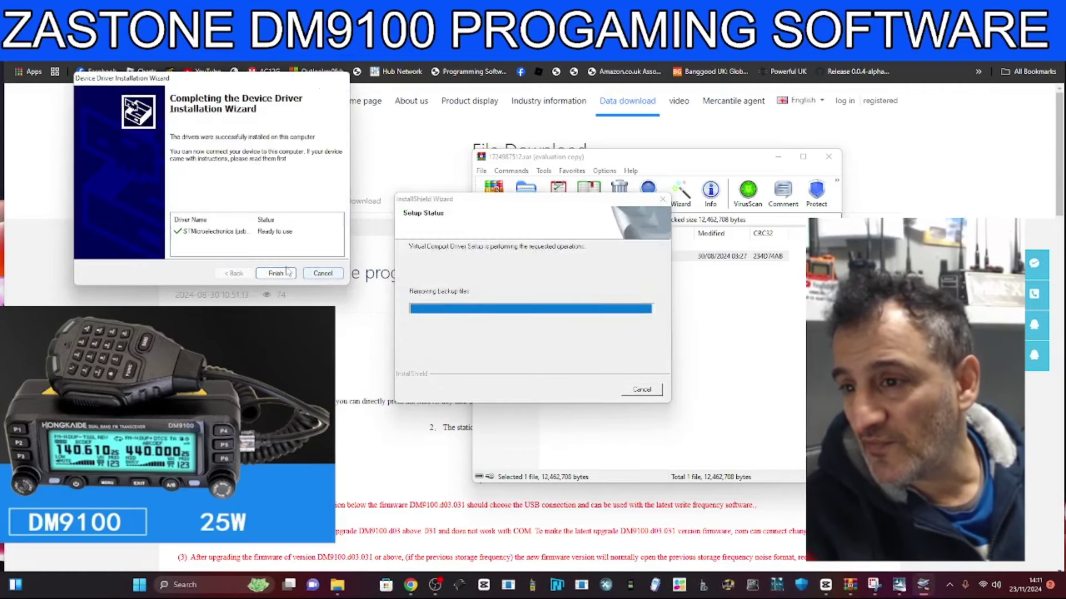
pyautogui.click(285, 272)
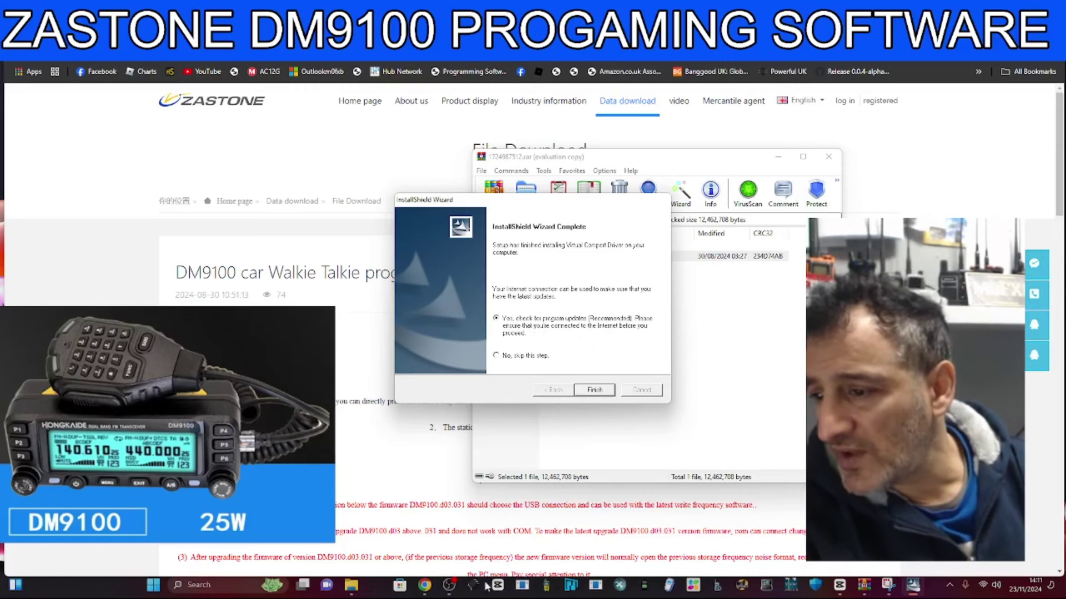
pyautogui.click(449, 588)
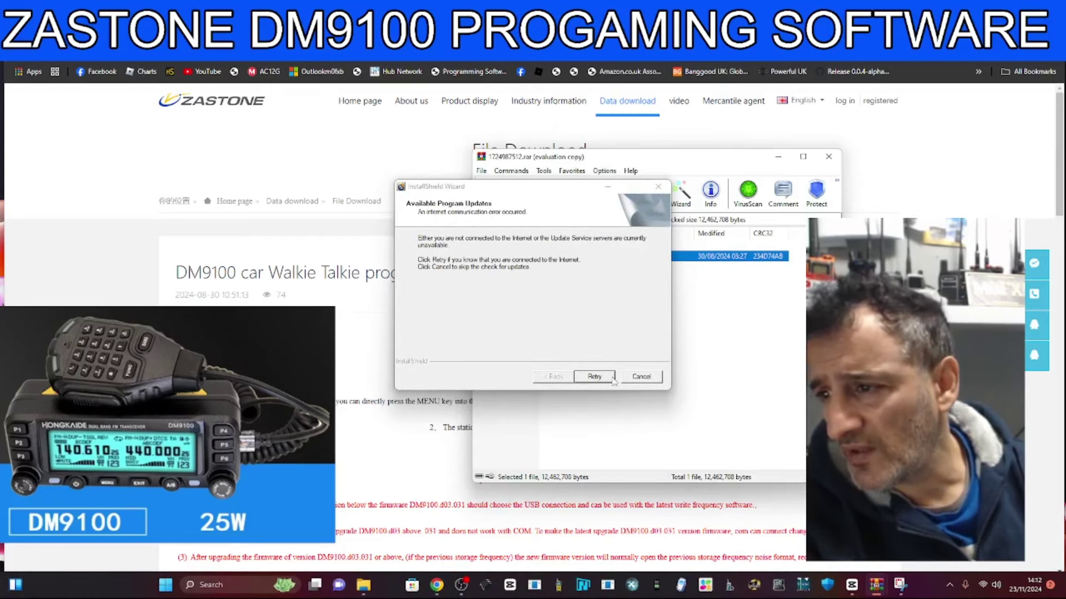
pyautogui.click(639, 377)
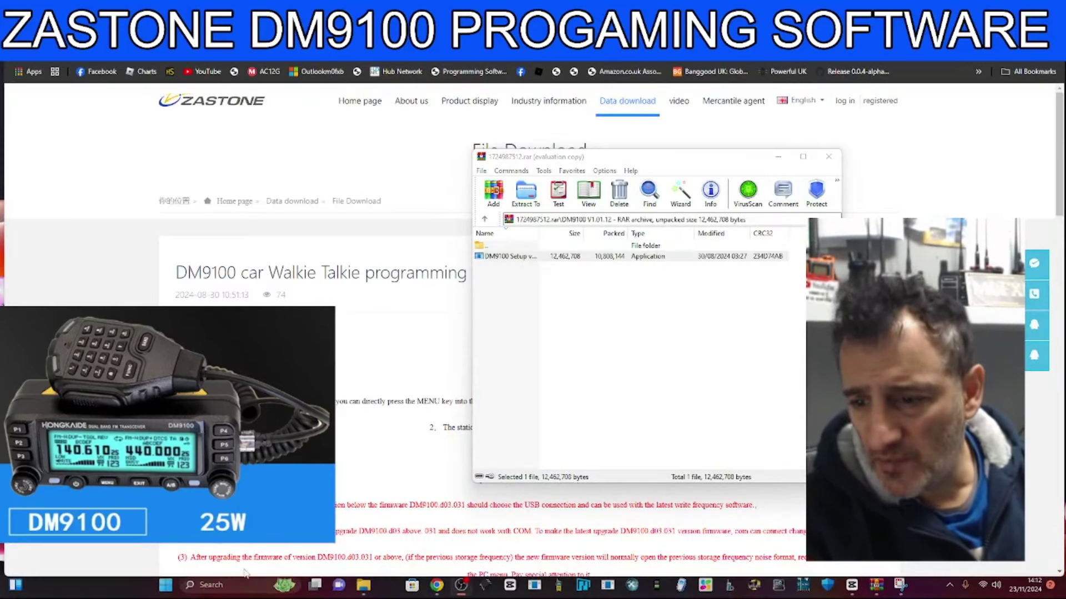
# Launch DM9100 from the Start menu and drag its right, left and bottom edges outward.
pyautogui.click(165, 585)
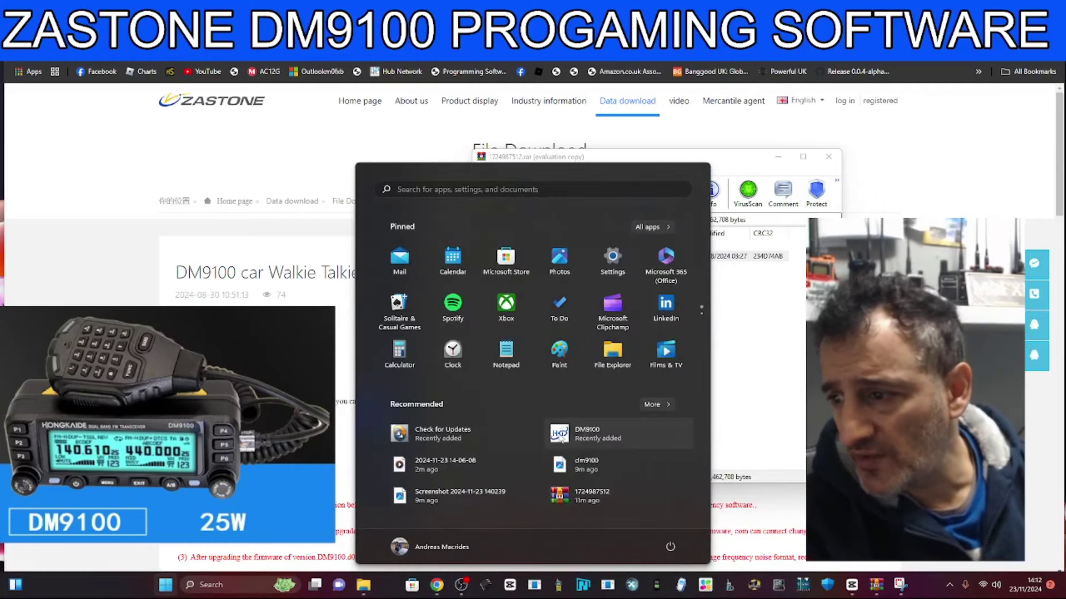
pyautogui.click(561, 439)
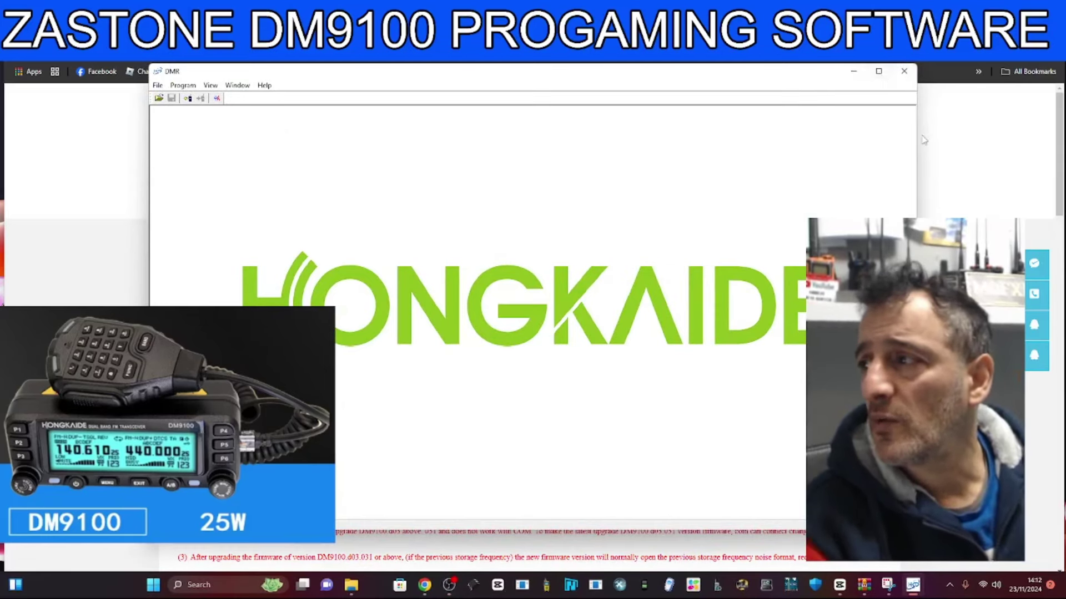
pyautogui.moveTo(918, 138); pyautogui.dragTo(1038, 138)
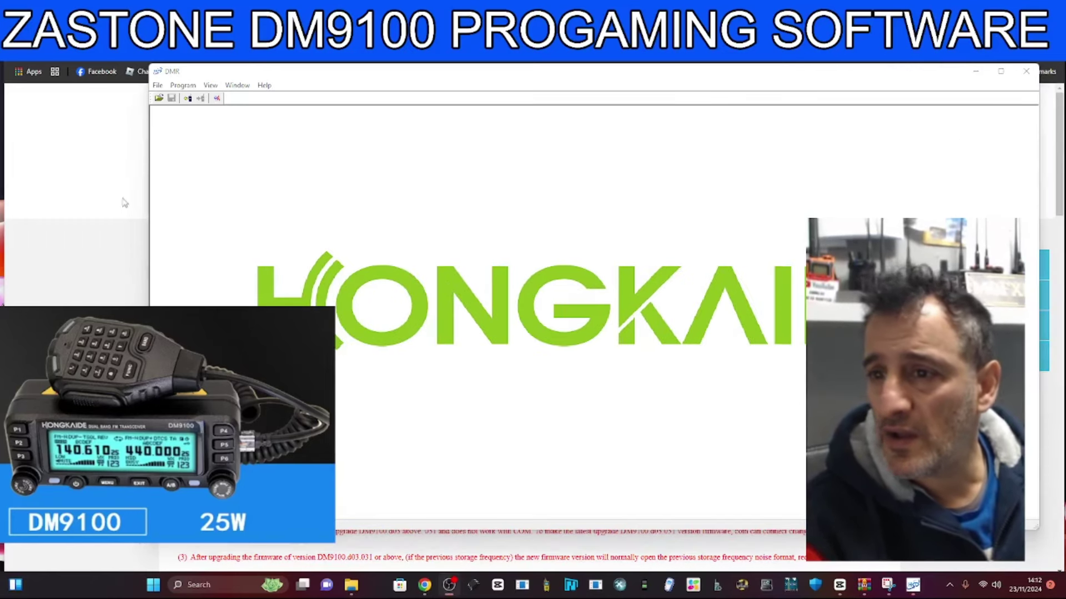
pyautogui.moveTo(146, 206); pyautogui.dragTo(3, 203)
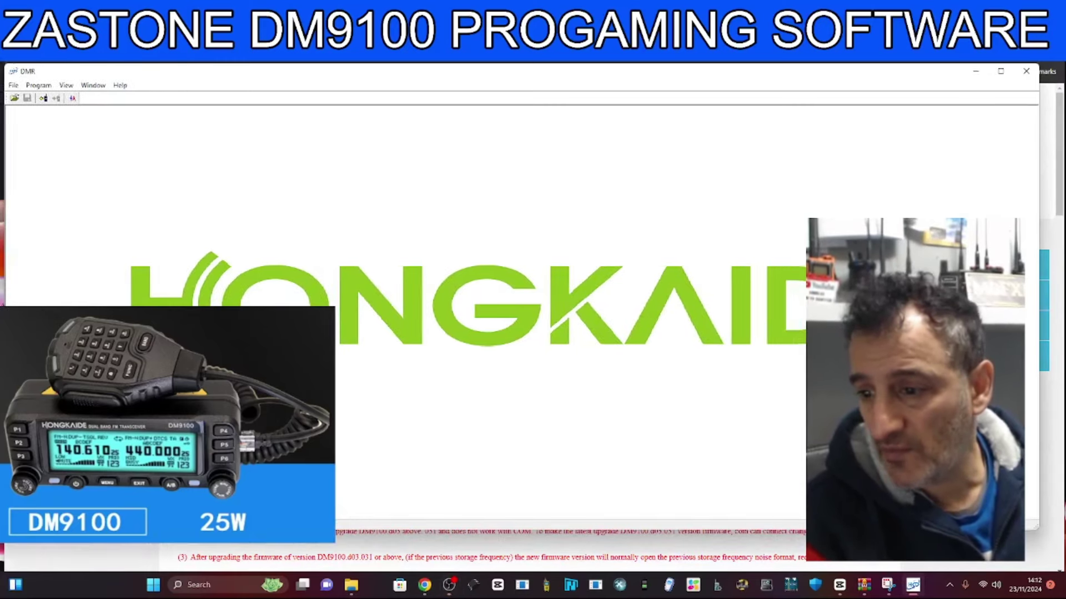
pyautogui.moveTo(320, 530); pyautogui.dragTo(321, 559)
pyautogui.hotkey('alt', 'Tab')
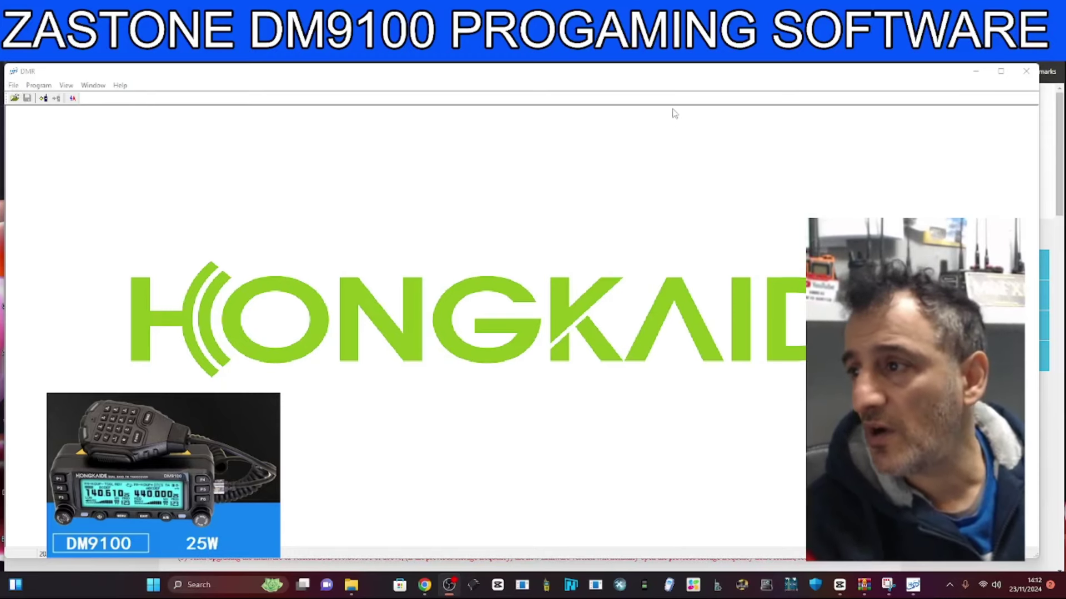
# Open the communication port settings and close them without changes.
pyautogui.click(14, 85)
pyautogui.moveTo(34, 86)
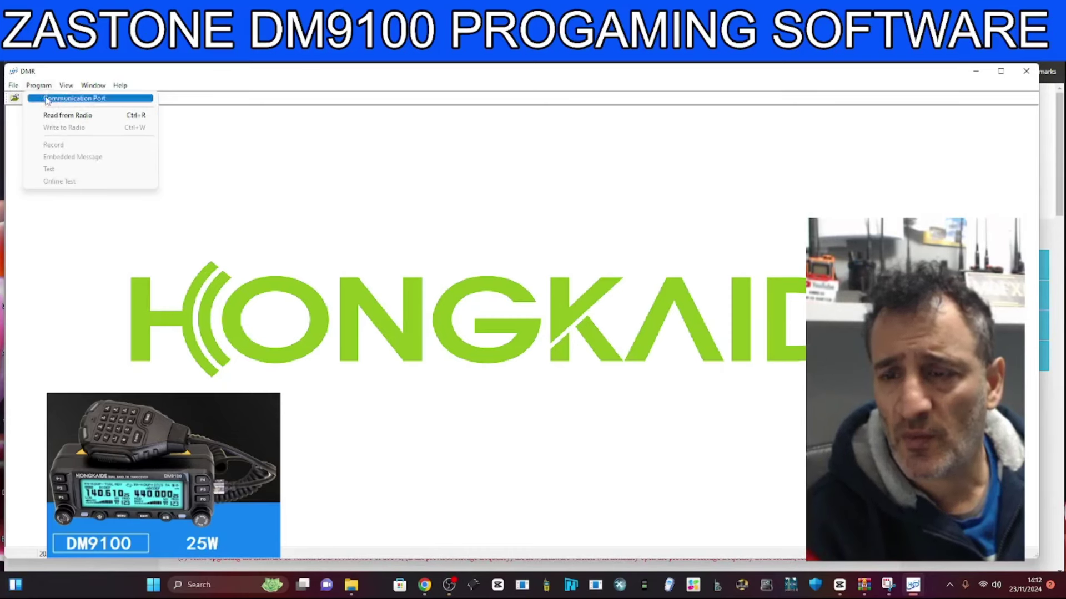
pyautogui.click(45, 98)
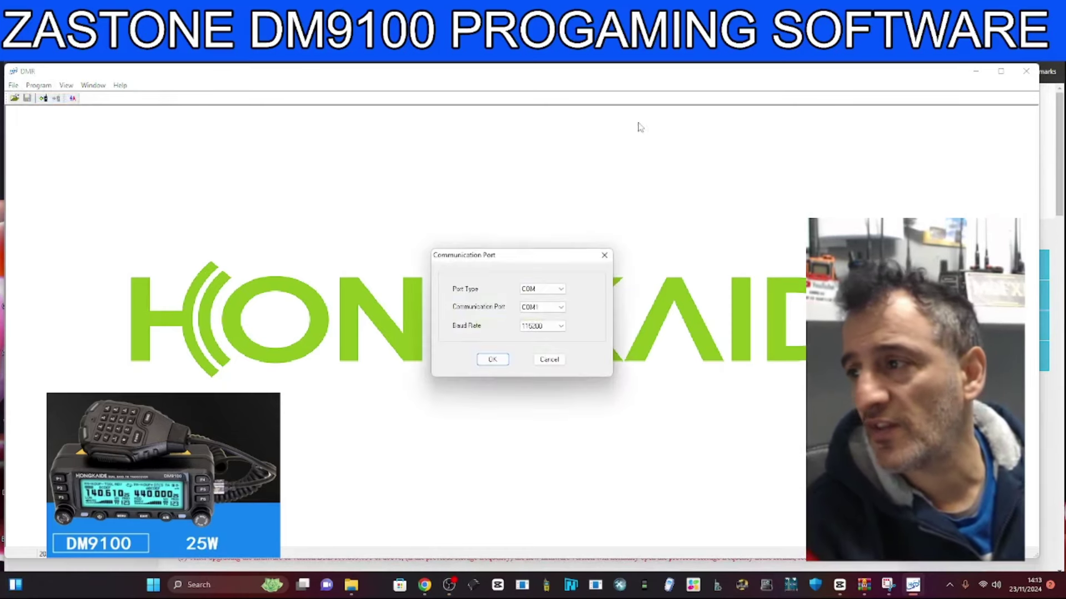
pyautogui.click(603, 257)
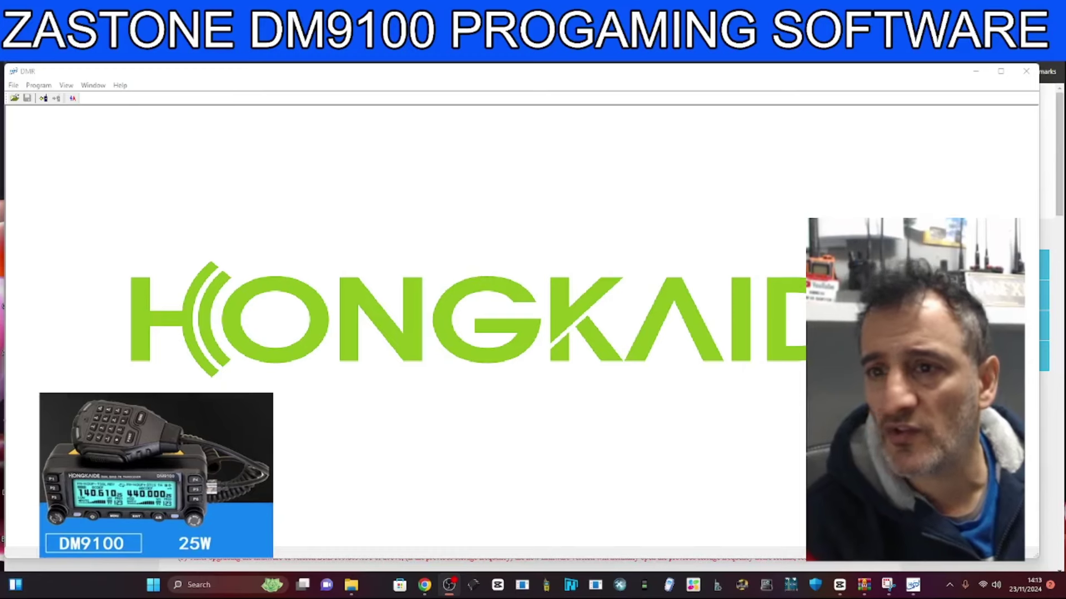
# Look through the file and radio read/write menus without choosing any command.
pyautogui.click(12, 88)
pyautogui.moveTo(26, 88)
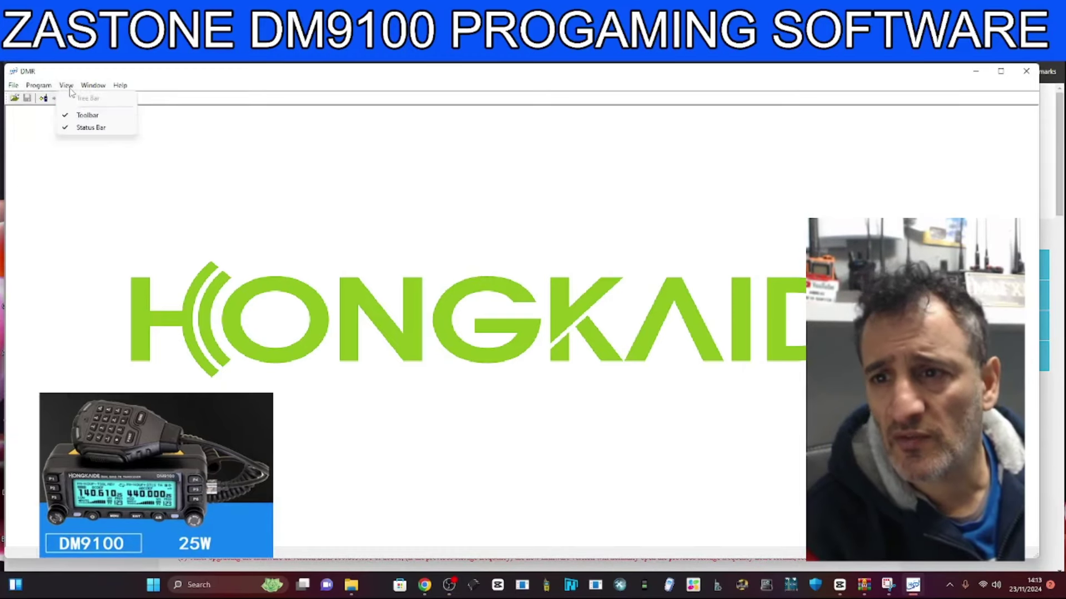
pyautogui.moveTo(118, 89)
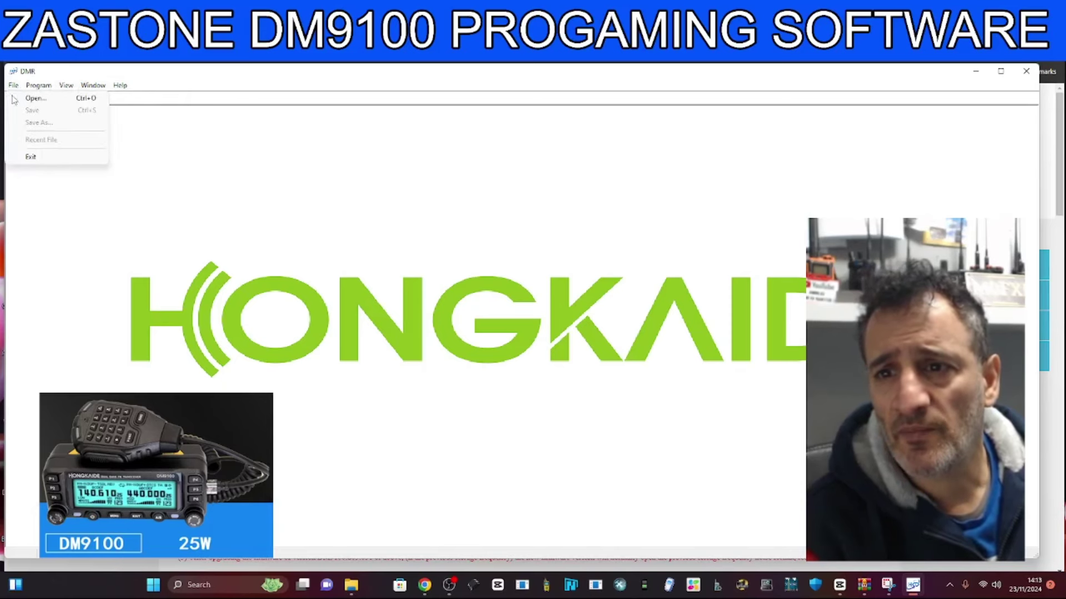
pyautogui.click(92, 185)
pyautogui.click(38, 88)
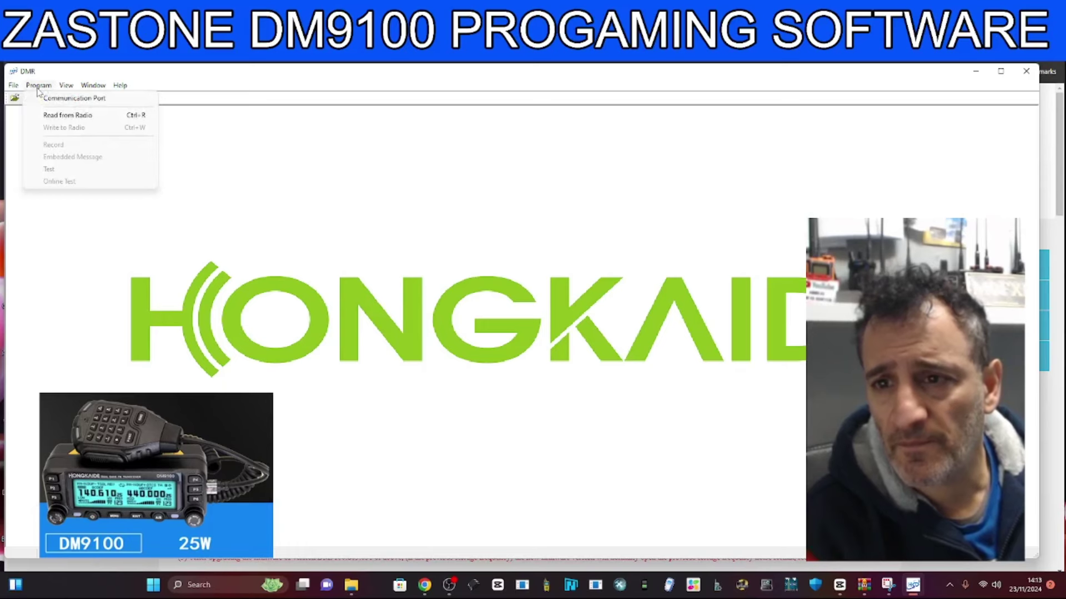
pyautogui.click(39, 88)
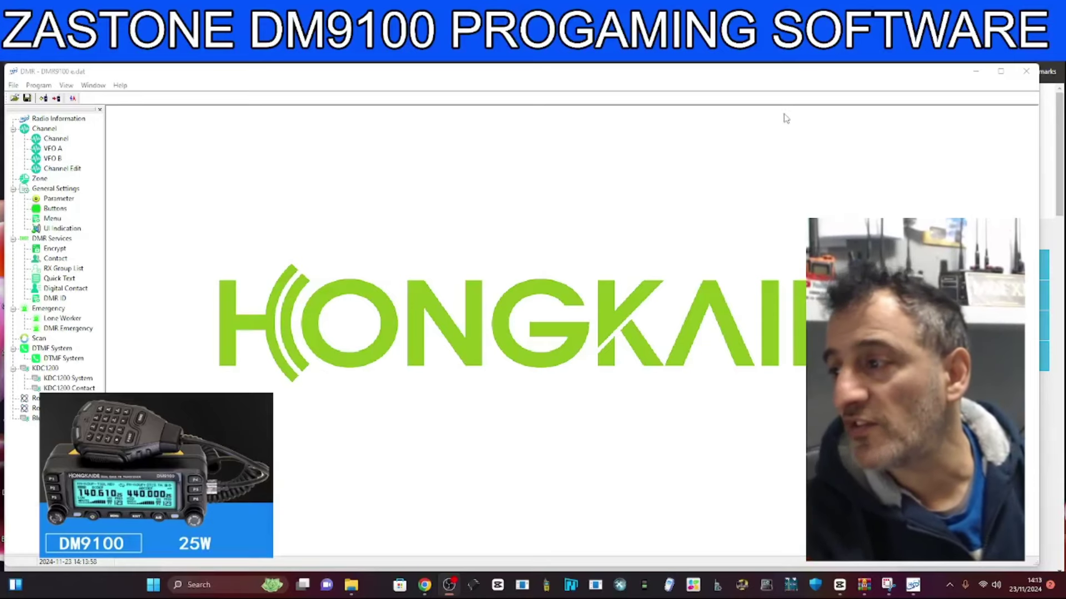
# Reopen the downloaded archive, inspect the DM9100 V1.01.12 folder, then close WinRAR.
pyautogui.click(976, 71)
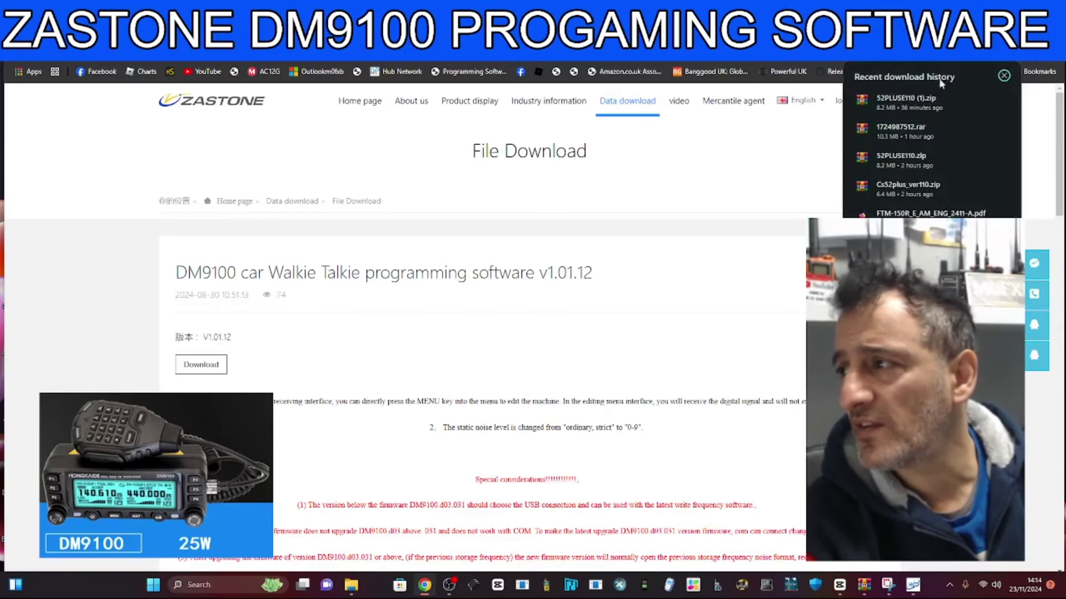
pyautogui.click(900, 131)
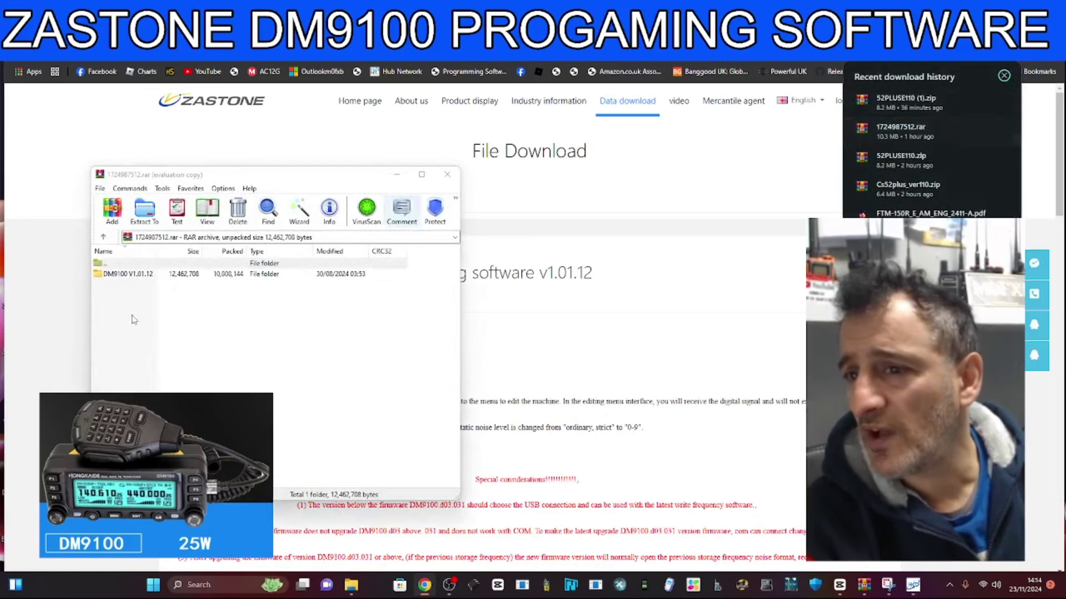
pyautogui.doubleClick(139, 274)
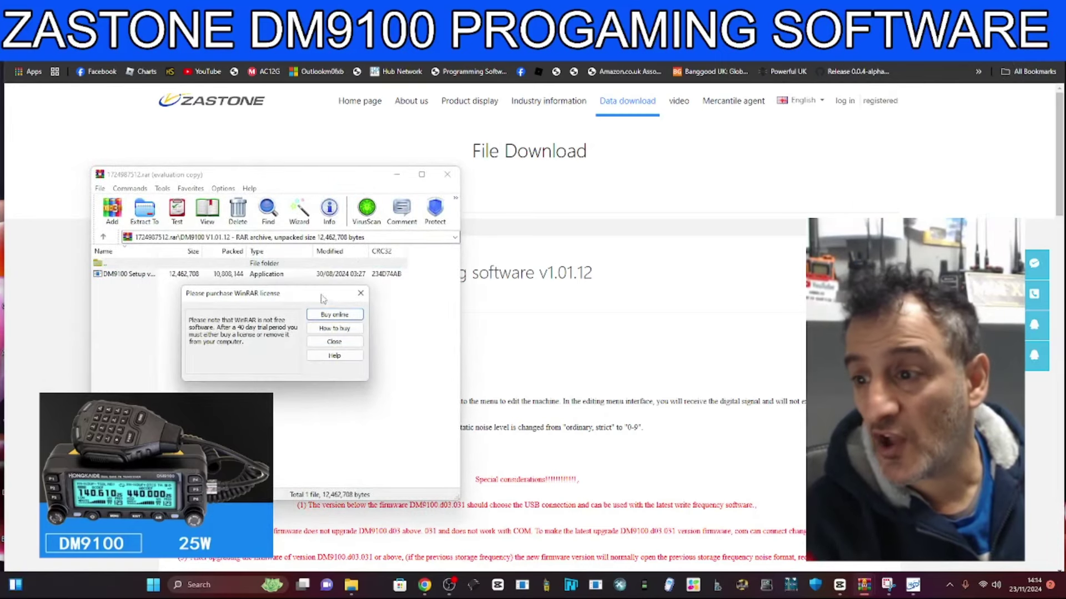
pyautogui.click(361, 293)
pyautogui.click(447, 174)
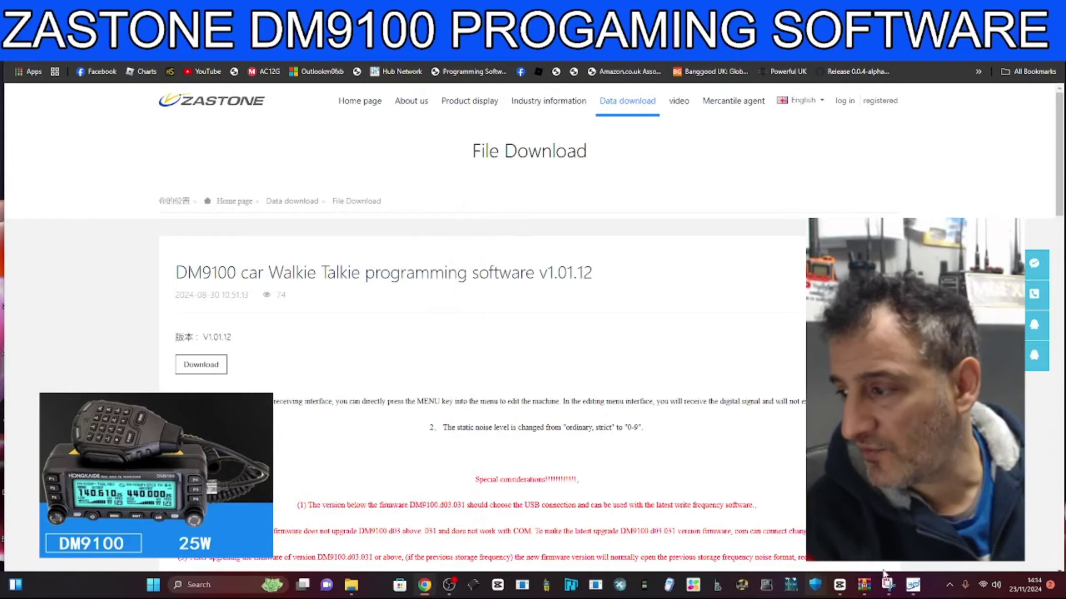
# Quit the DMR programming software, answering No to saving changes.
pyautogui.click(913, 584)
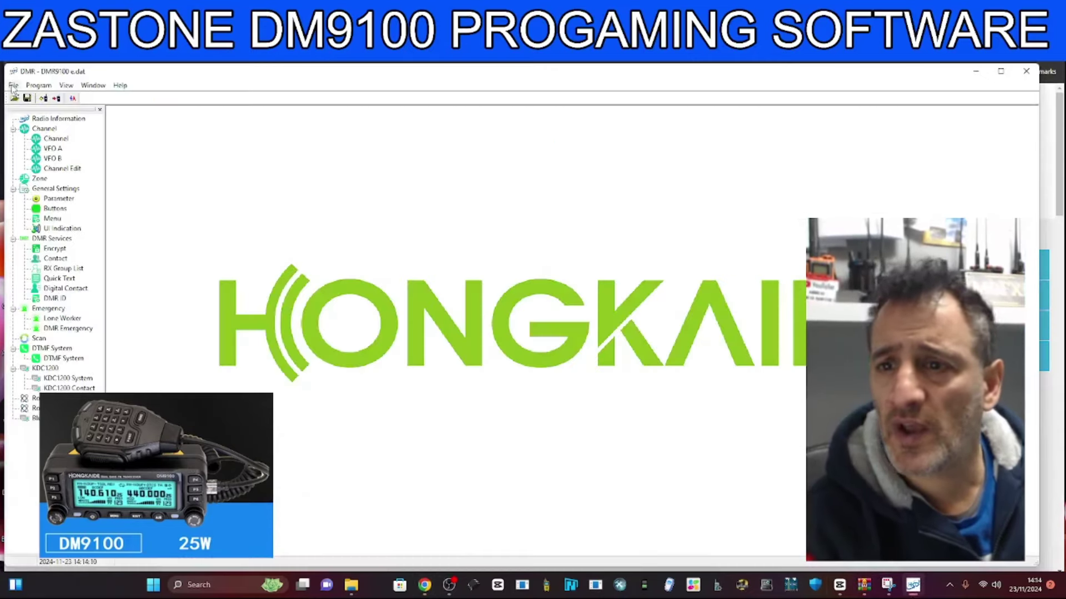
pyautogui.click(1026, 73)
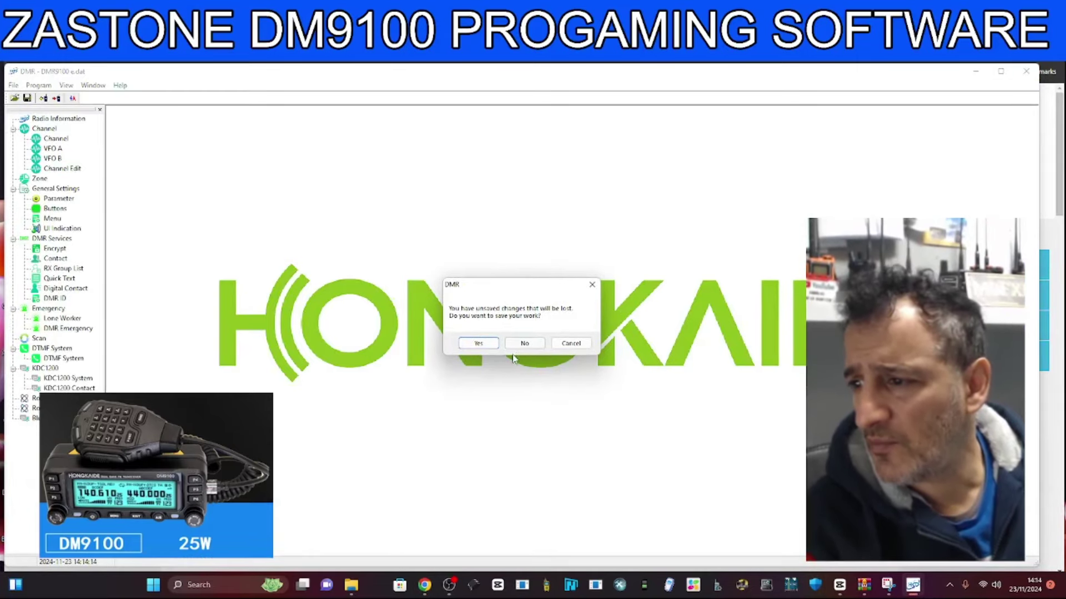
pyautogui.click(524, 343)
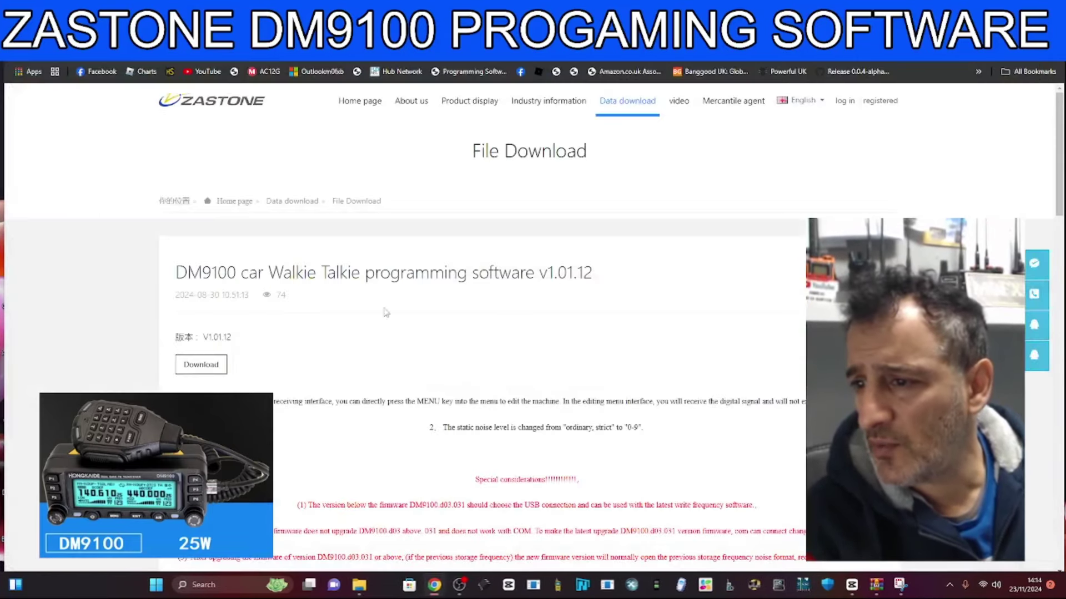
pyautogui.click(166, 585)
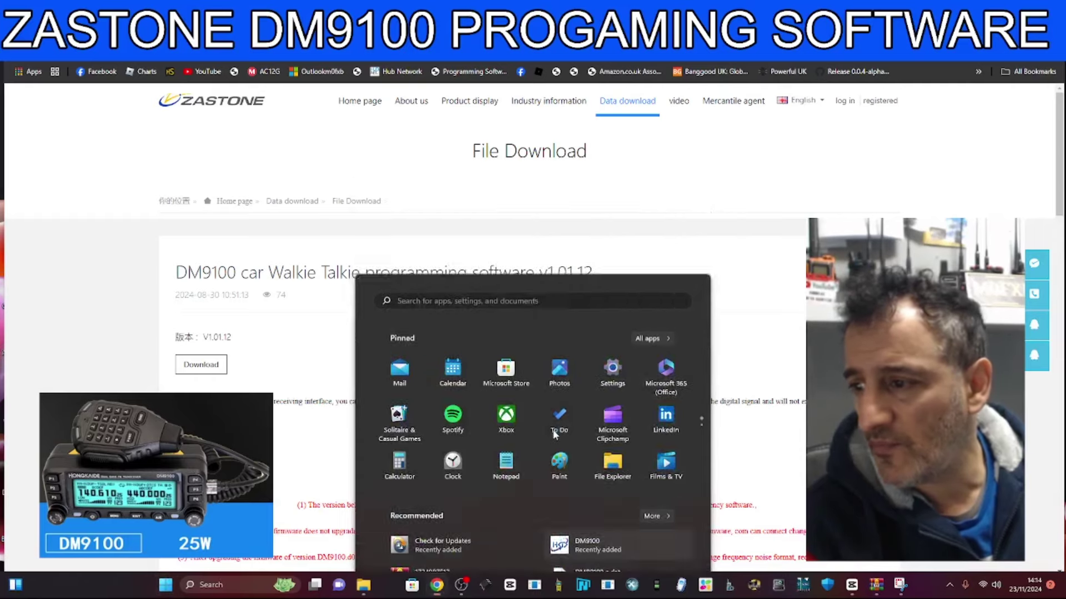
# Relaunch DM9100 and drag its left, right and bottom edges to fill the screen.
pyautogui.click(559, 545)
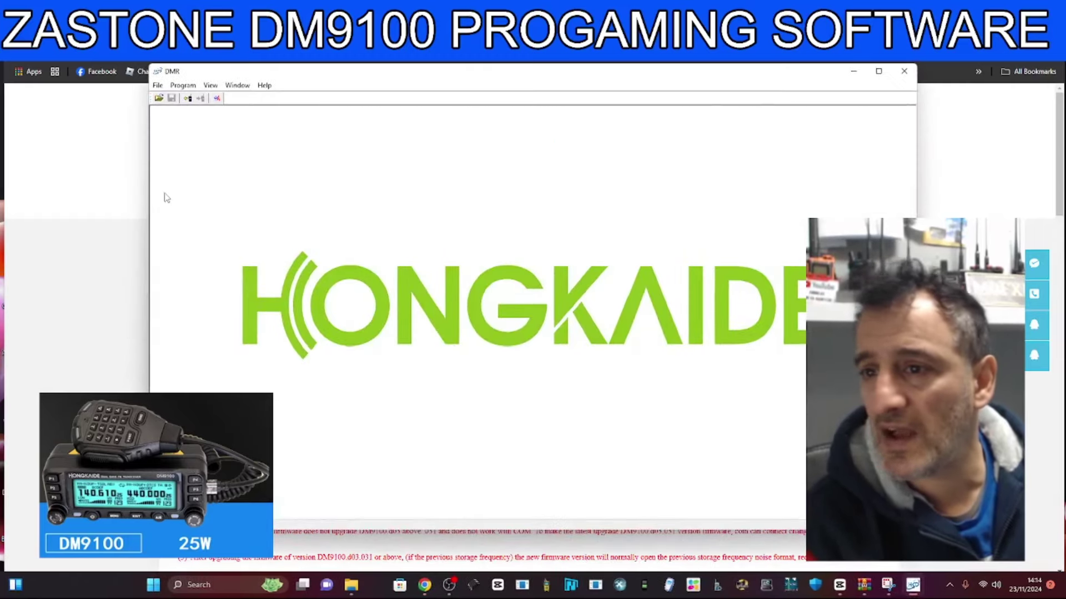
pyautogui.moveTo(147, 199); pyautogui.dragTo(5, 240)
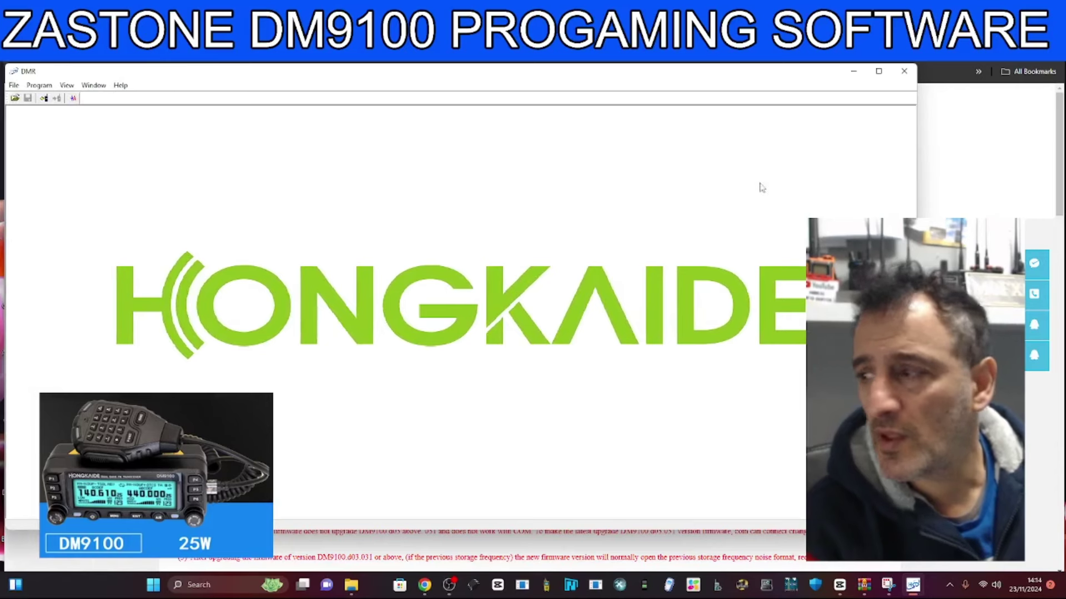
pyautogui.moveTo(923, 192); pyautogui.dragTo(1057, 195)
pyautogui.moveTo(596, 531); pyautogui.dragTo(450, 594)
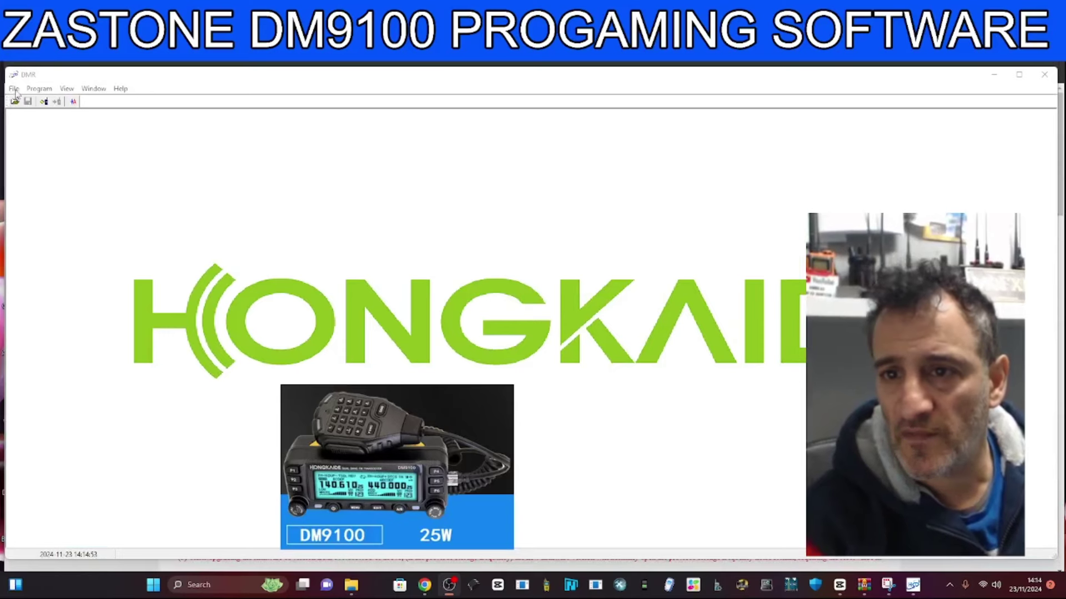
# Open DMR9100 e.dat from the BIN folder and show the Channel table.
pyautogui.click(14, 89)
pyautogui.click(23, 101)
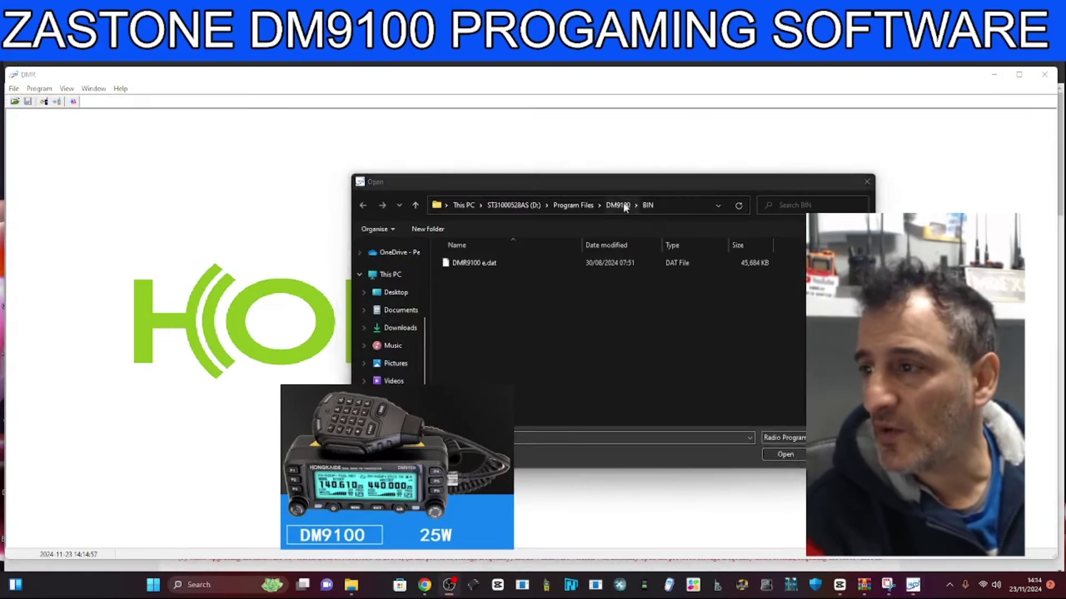
pyautogui.moveTo(609, 178); pyautogui.dragTo(437, 121)
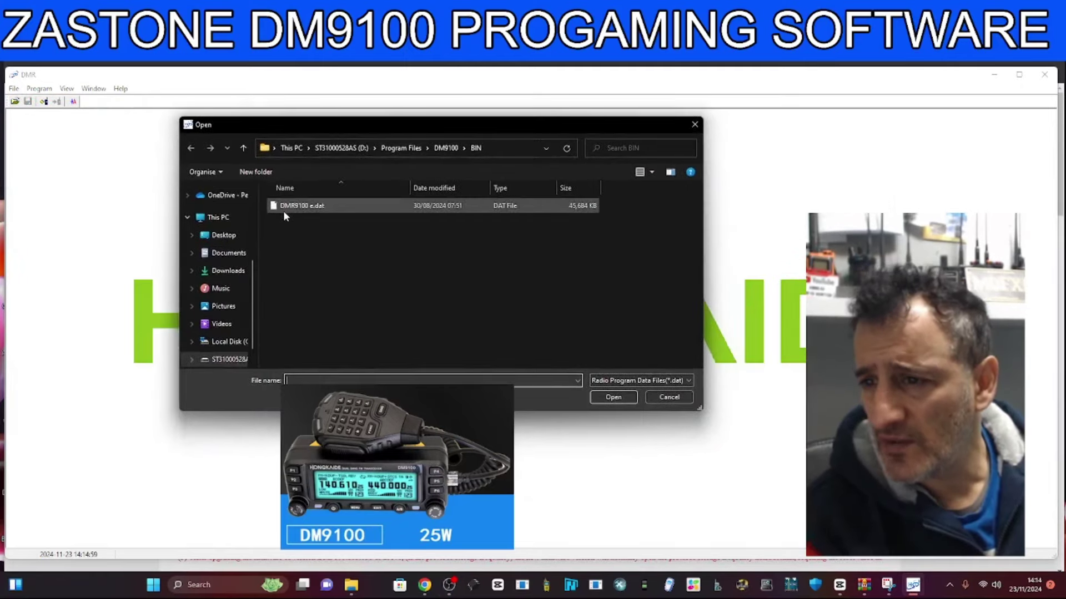
pyautogui.doubleClick(297, 206)
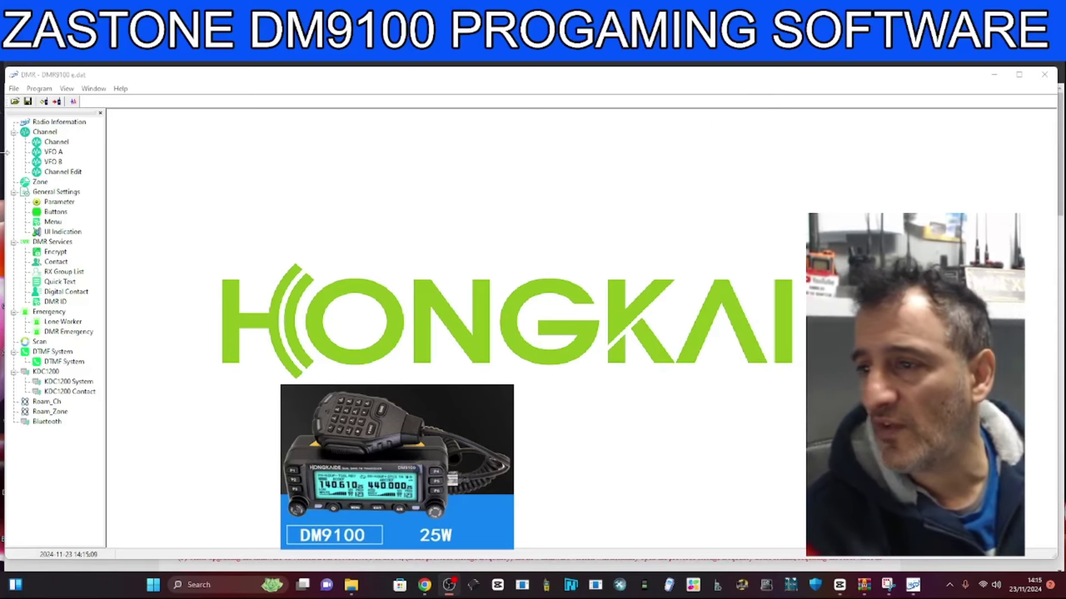
pyautogui.click(54, 142)
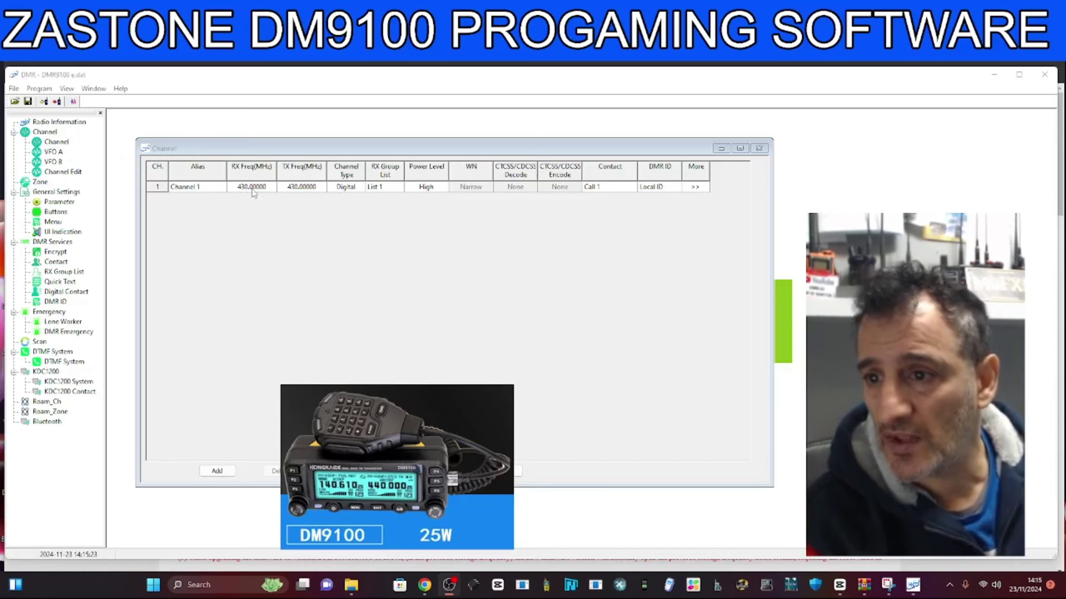
# Edit channel 1's row: Alias HOTSPOT, RX Freq 431.550 and TX Freq 431.550.
pyautogui.click(206, 187)
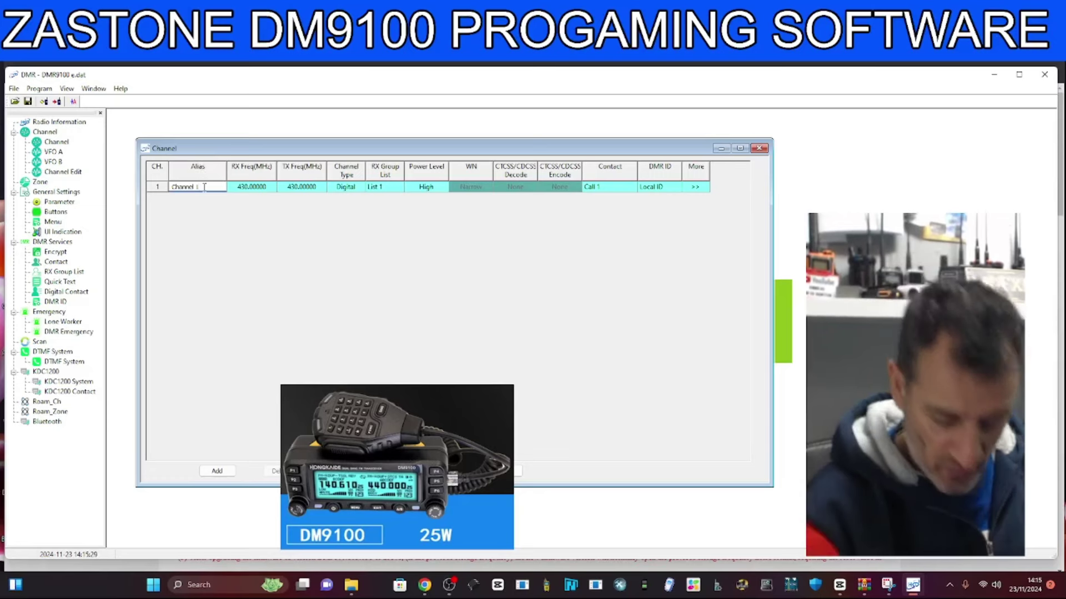
pyautogui.press('BackSpace')
pyautogui.press('BackSpace')
pyautogui.press('BackSpace')
pyautogui.press('BackSpace')
pyautogui.press('BackSpace')
pyautogui.press('BackSpace')
pyautogui.press('BackSpace')
pyautogui.press('BackSpace')
pyautogui.press('BackSpace')
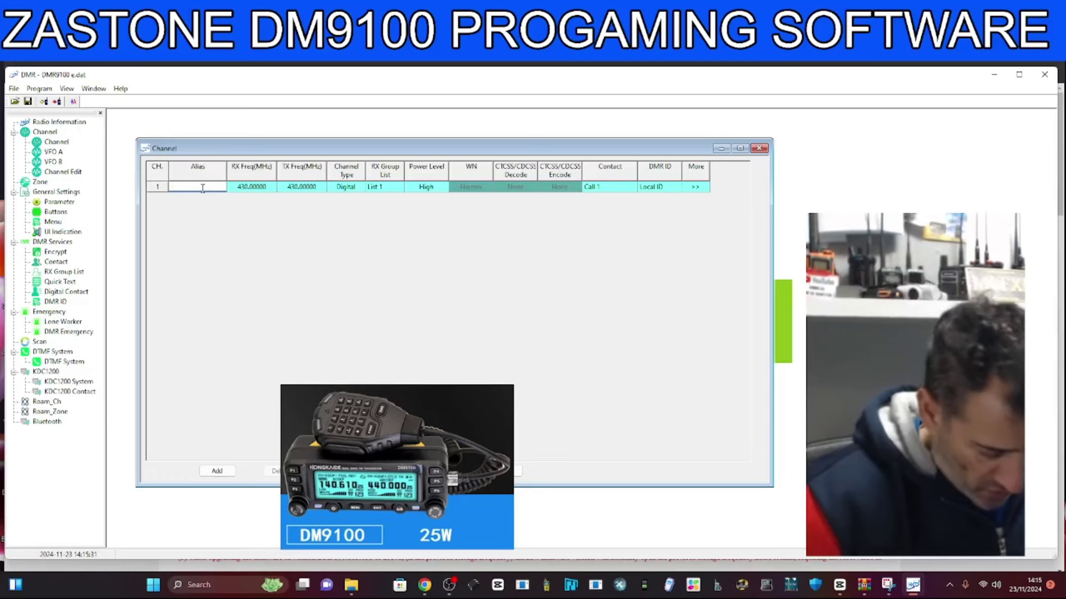
pyautogui.write('HQ')
pyautogui.write('TS')
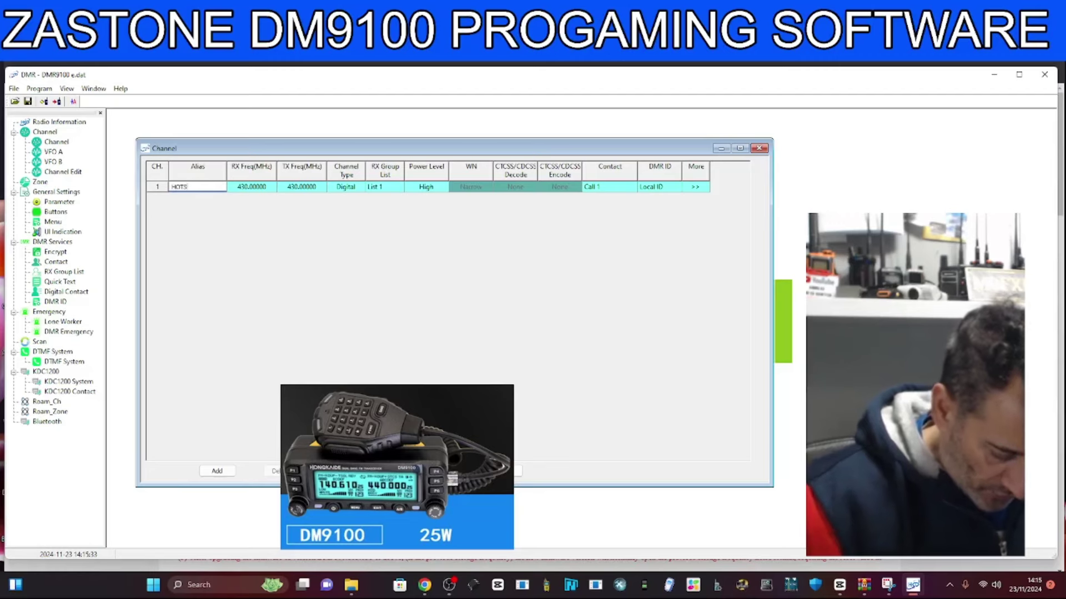
pyautogui.write('POT')
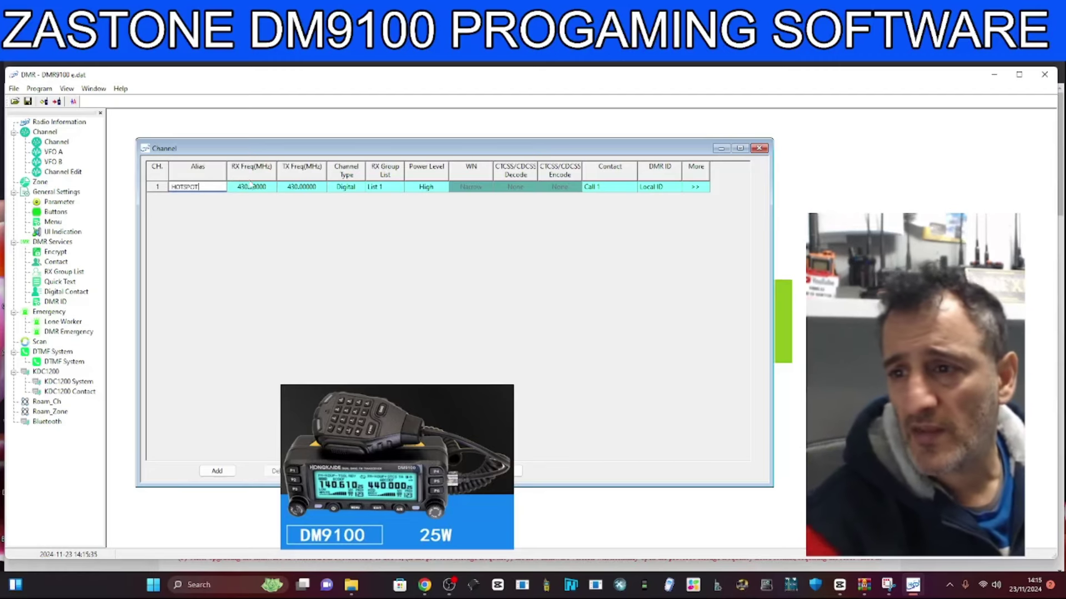
pyautogui.press('Tab')
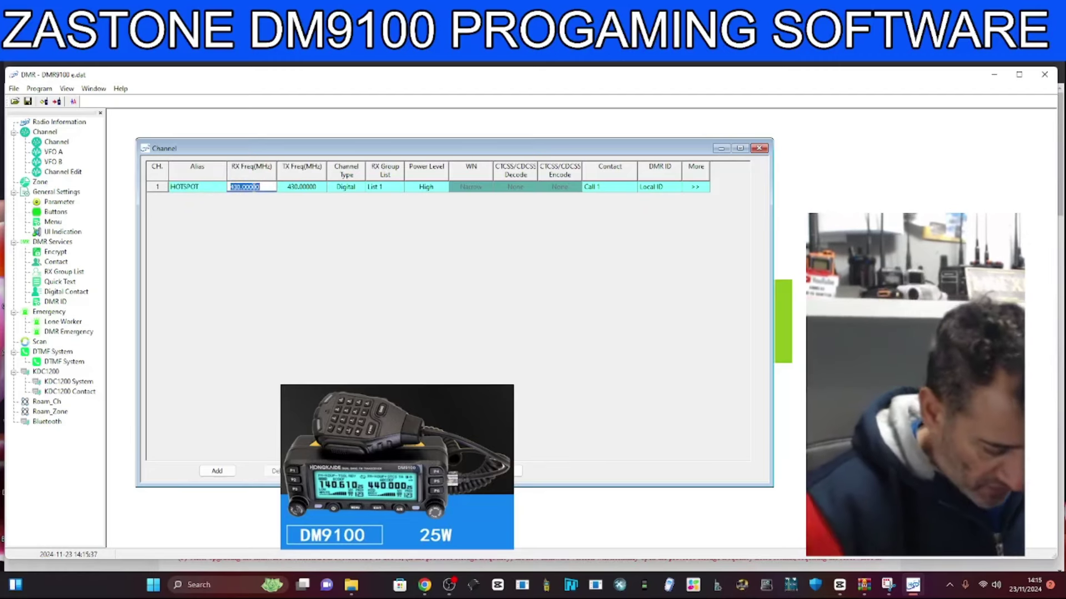
pyautogui.write('4341')
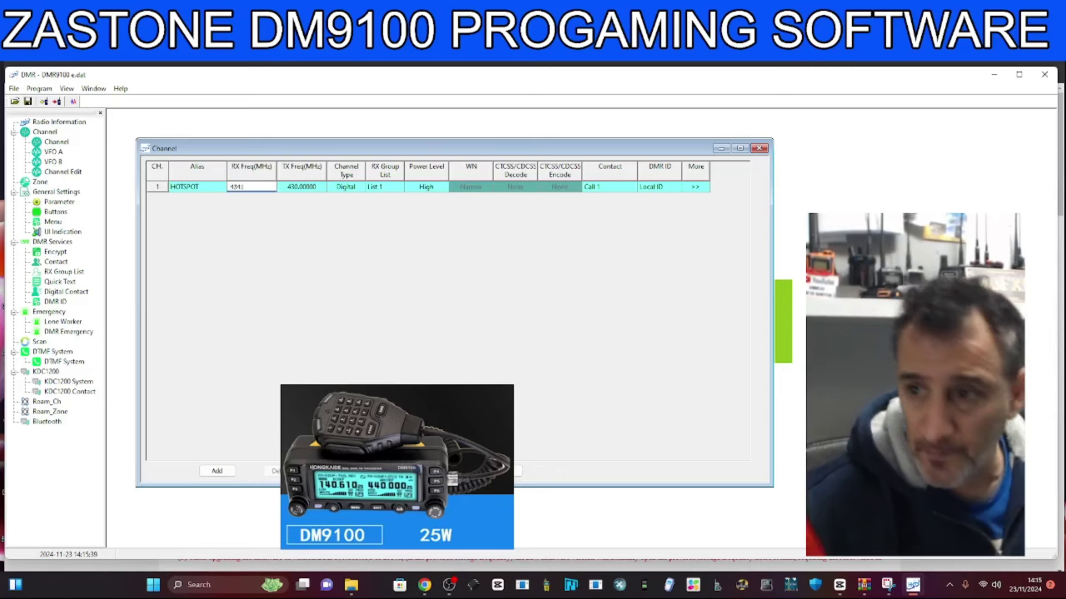
pyautogui.press('BackSpace')
pyautogui.press('BackSpace')
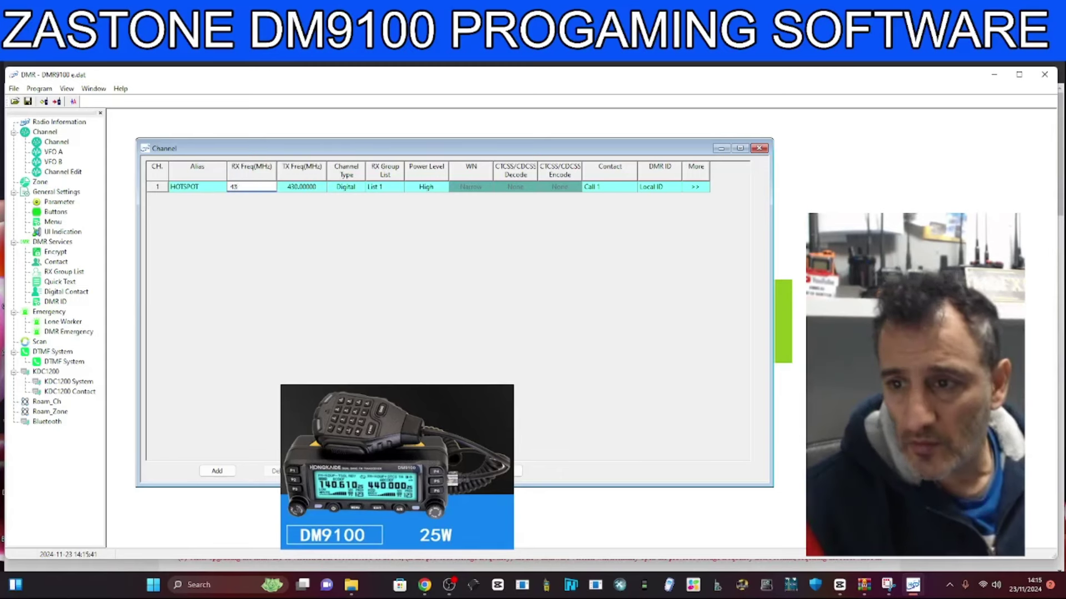
pyautogui.write('1.550')
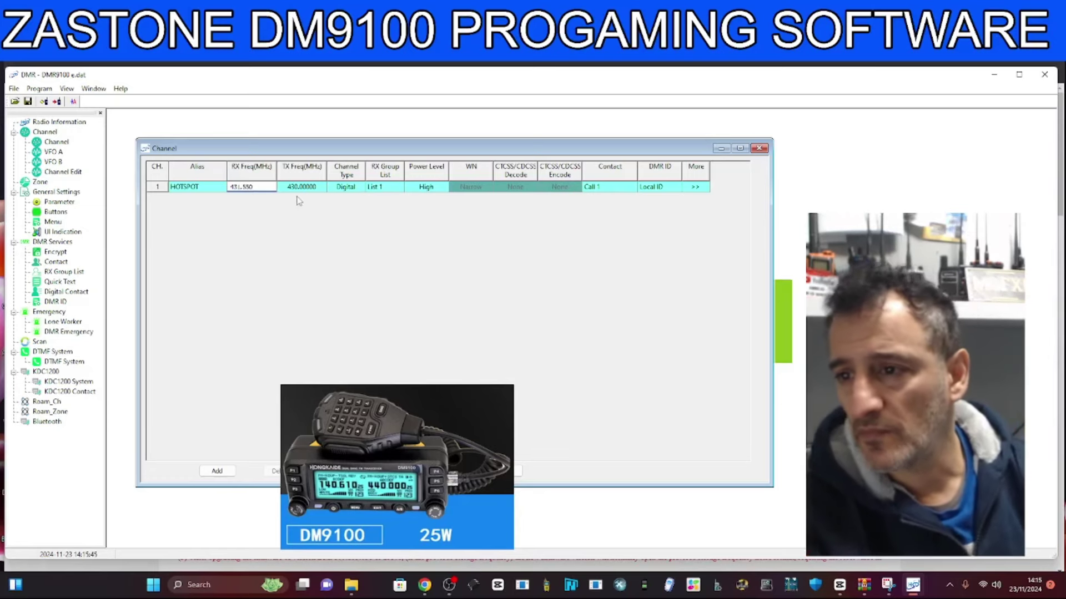
pyautogui.click(316, 187)
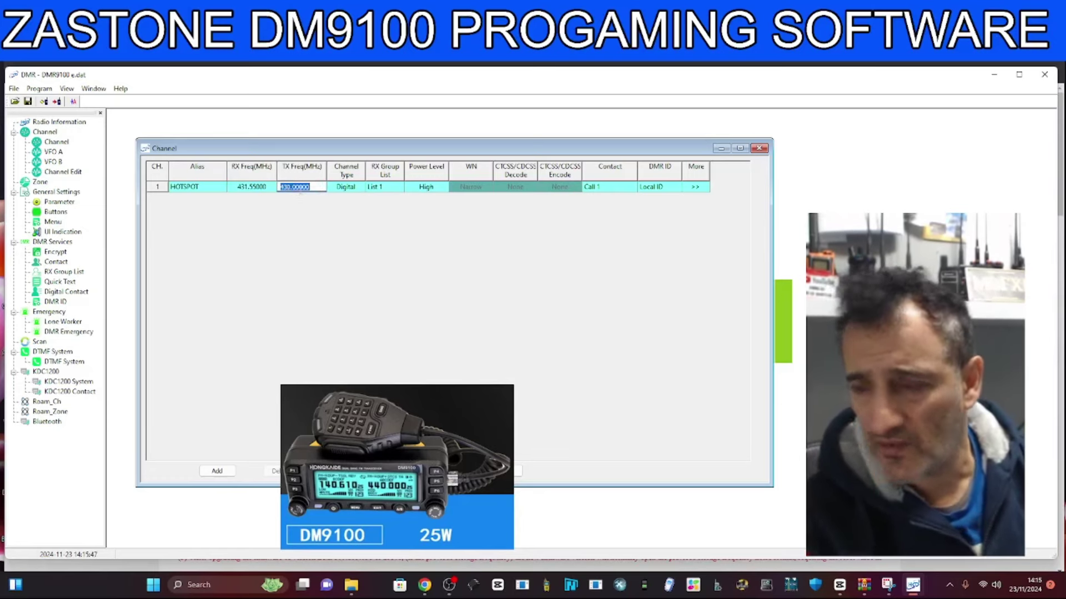
pyautogui.write('431.')
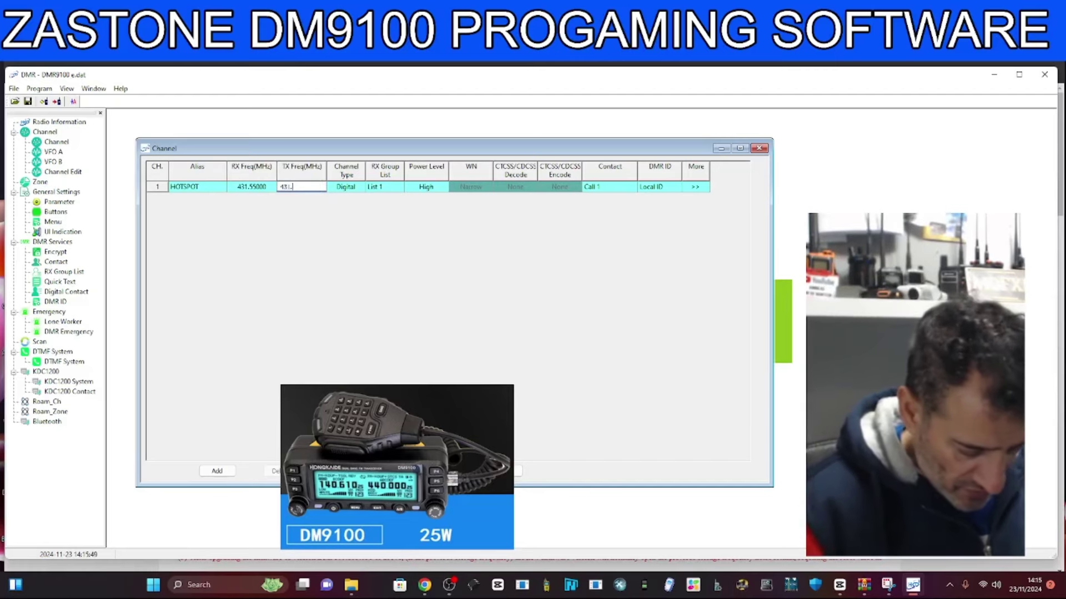
pyautogui.write('550')
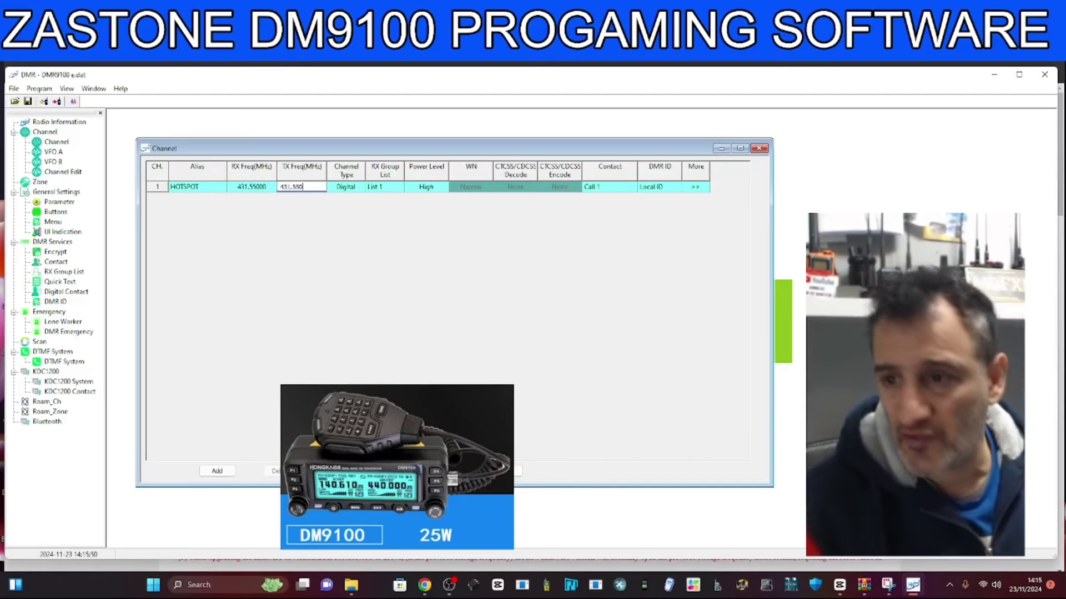
pyautogui.click(342, 187)
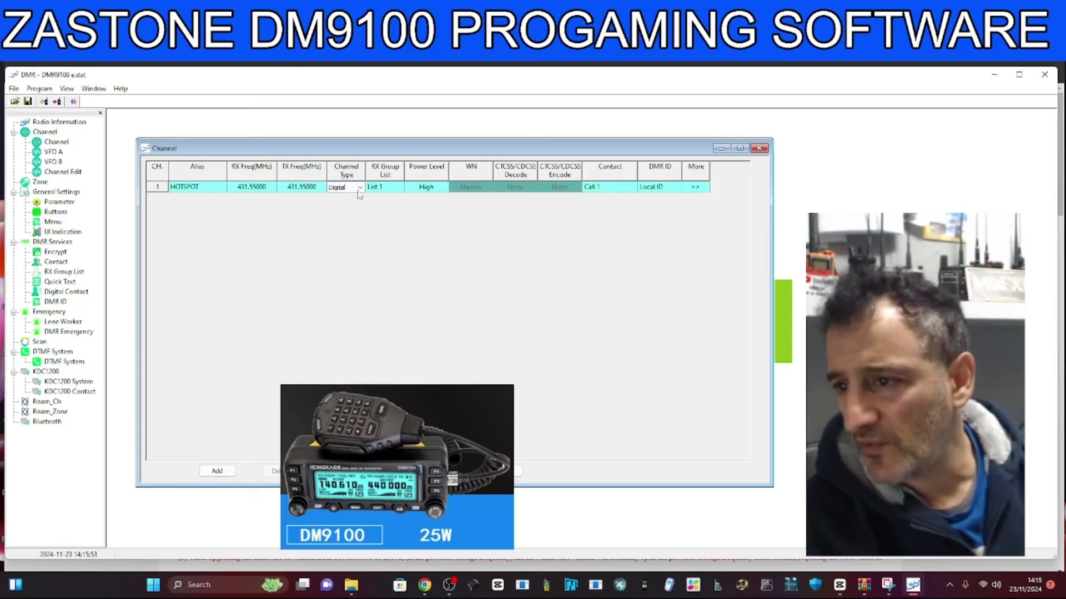
# Keep HOTSPOT as a Digital channel and set its power level to Low.
pyautogui.click(360, 188)
pyautogui.click(362, 188)
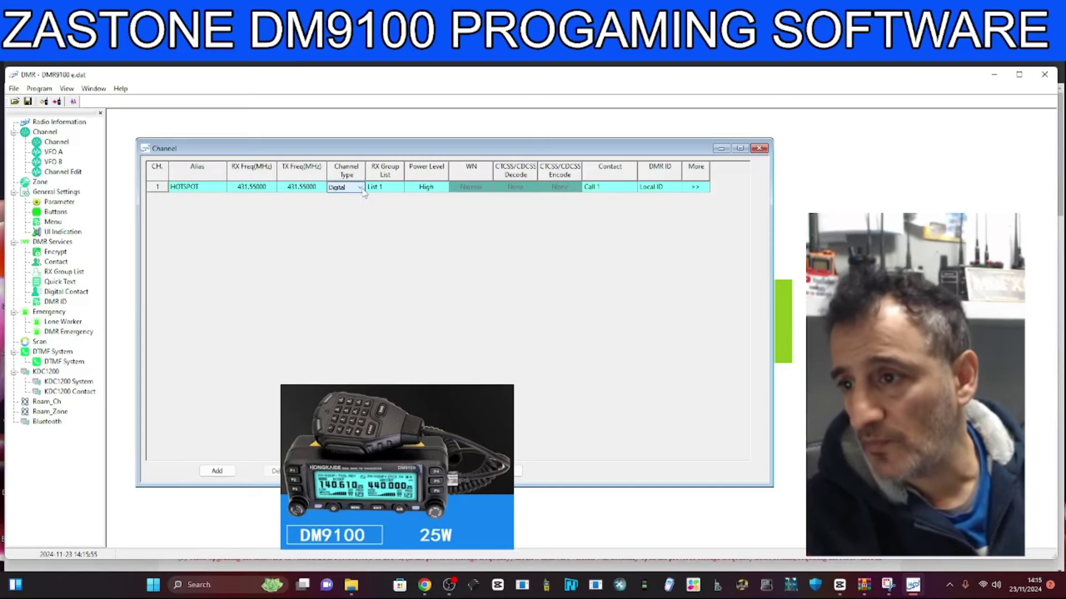
pyautogui.click(361, 189)
pyautogui.click(362, 191)
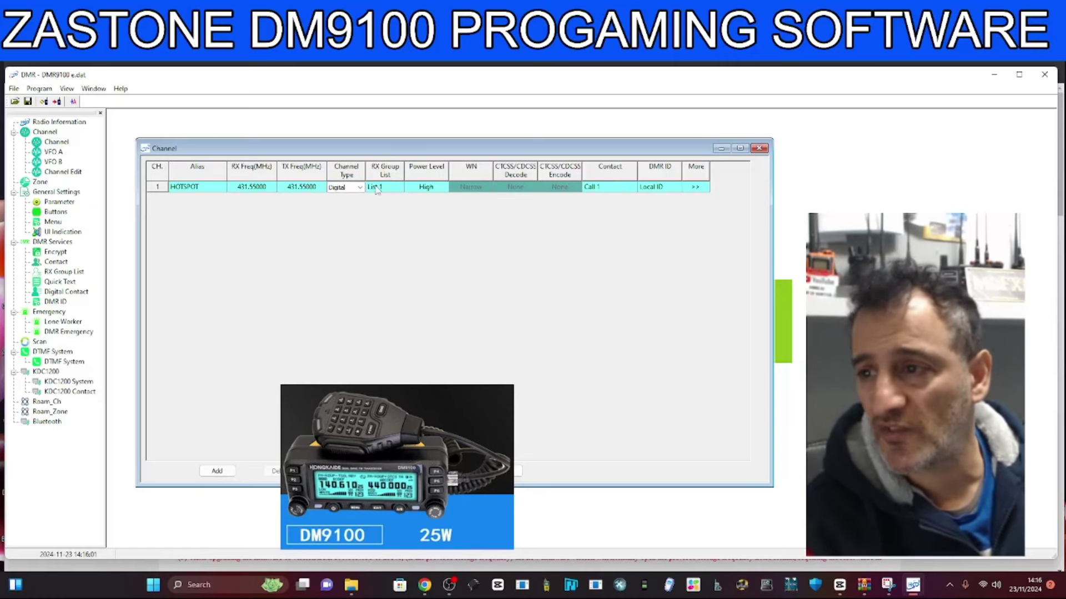
pyautogui.click(442, 188)
pyautogui.click(443, 189)
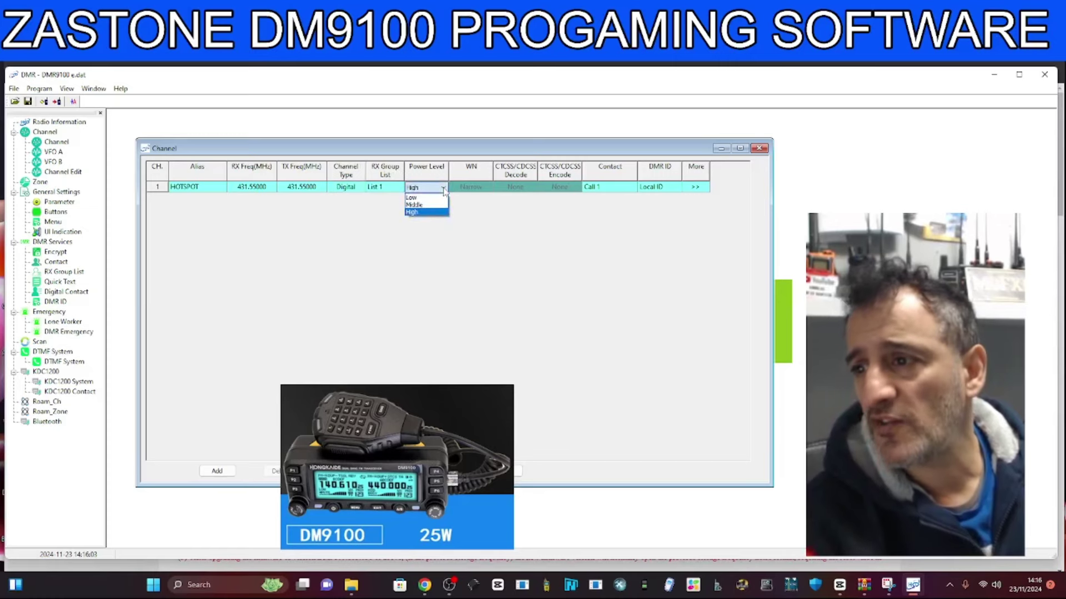
pyautogui.click(423, 197)
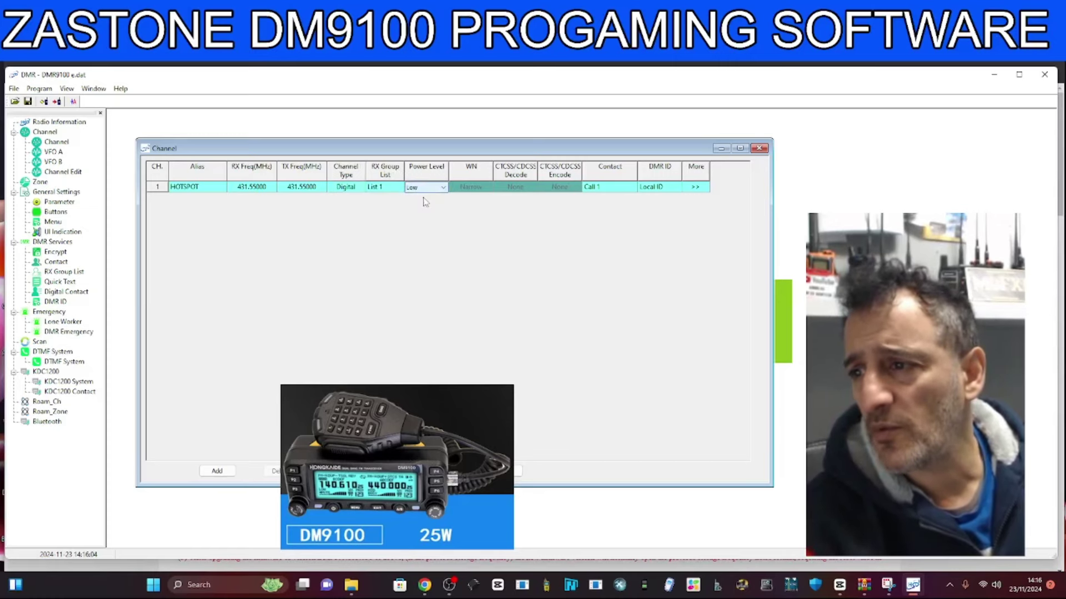
# Leave HOTSPOT's contact as Call 1 and its DMR ID as Local ID.
pyautogui.click(598, 189)
pyautogui.click(599, 189)
pyautogui.click(598, 189)
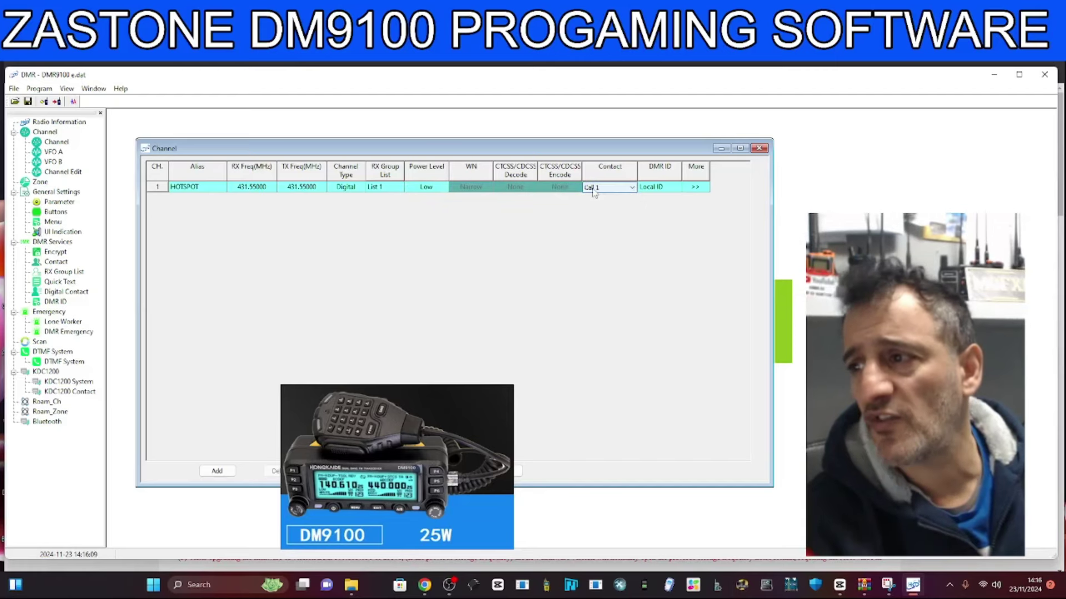
pyautogui.click(594, 189)
pyautogui.click(599, 205)
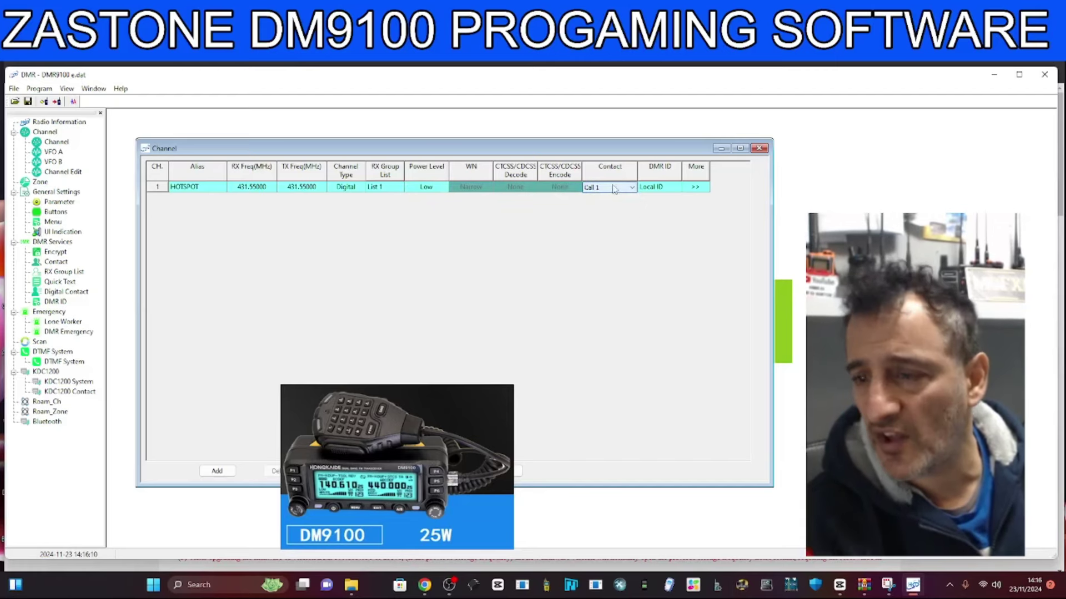
pyautogui.click(373, 243)
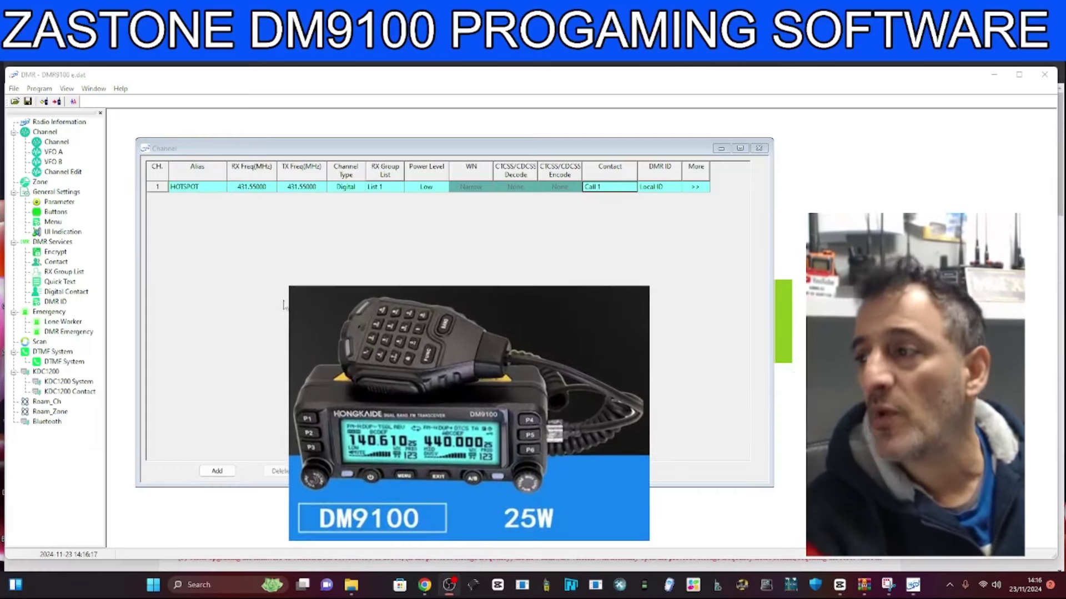
pyautogui.click(666, 190)
pyautogui.click(666, 190)
pyautogui.click(667, 189)
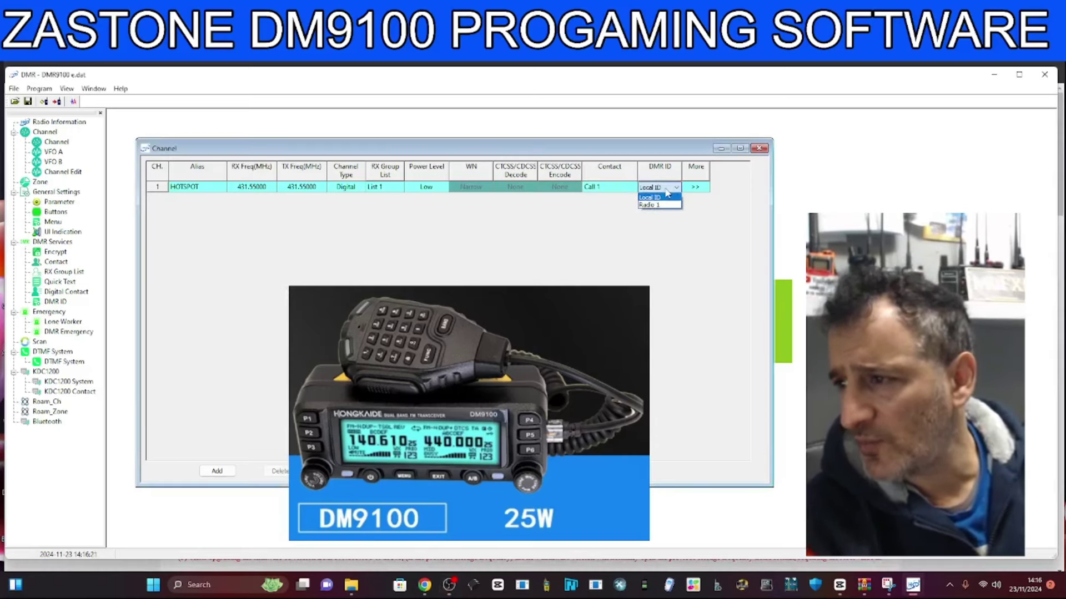
pyautogui.click(666, 193)
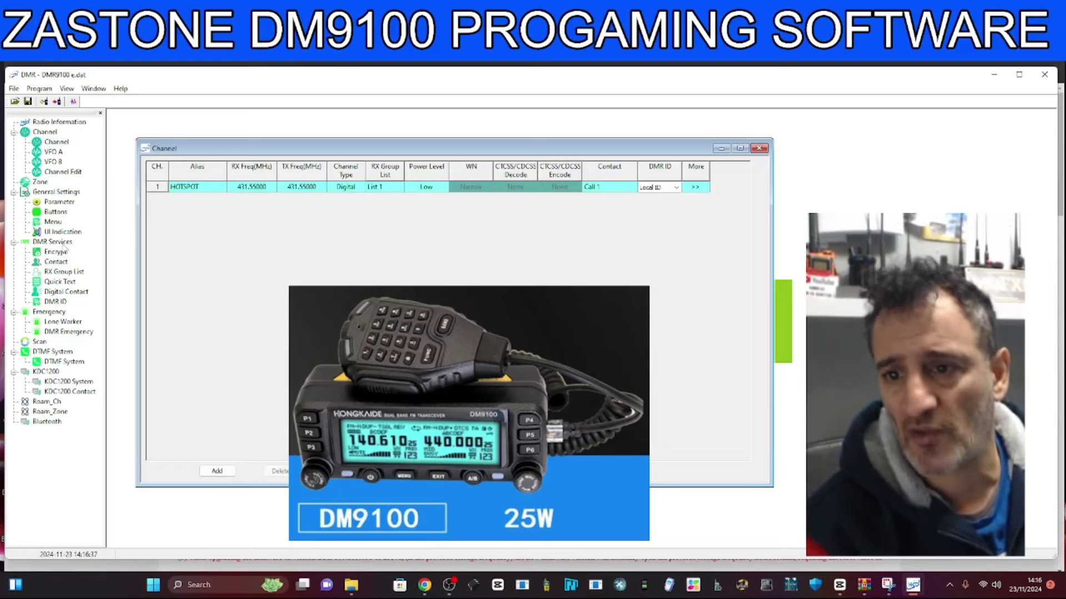
# In the Contact list, add a new Group Call entry with call ID 91.
pyautogui.doubleClick(55, 261)
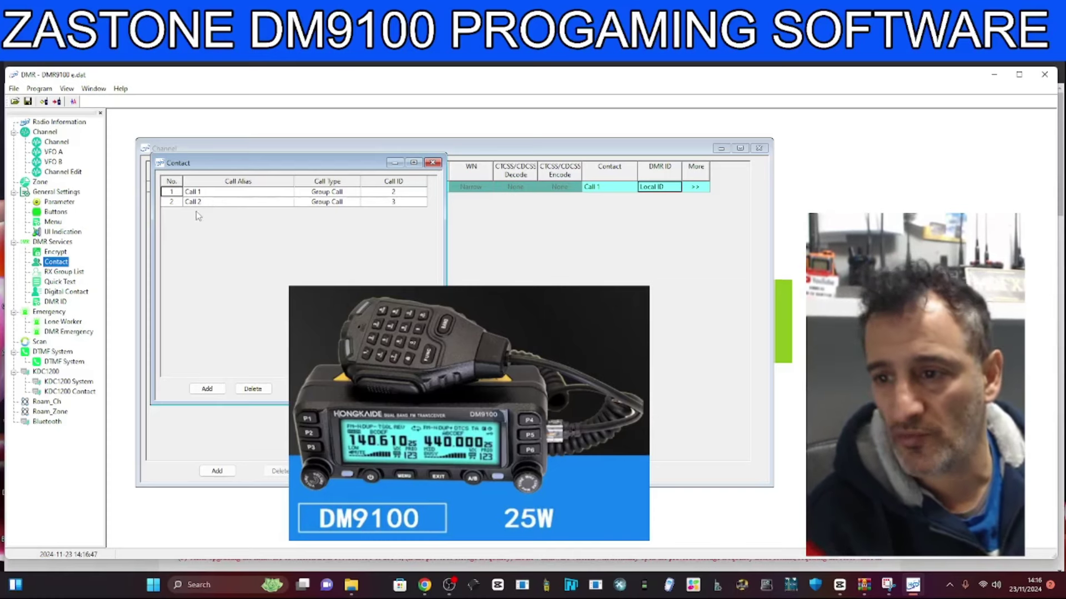
pyautogui.click(214, 390)
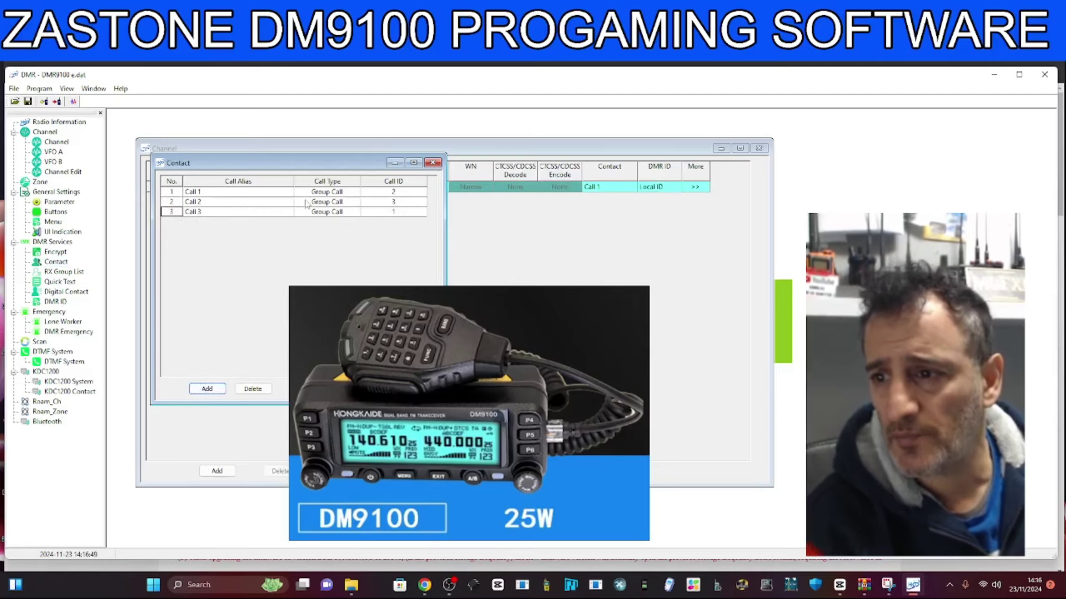
pyautogui.doubleClick(404, 211)
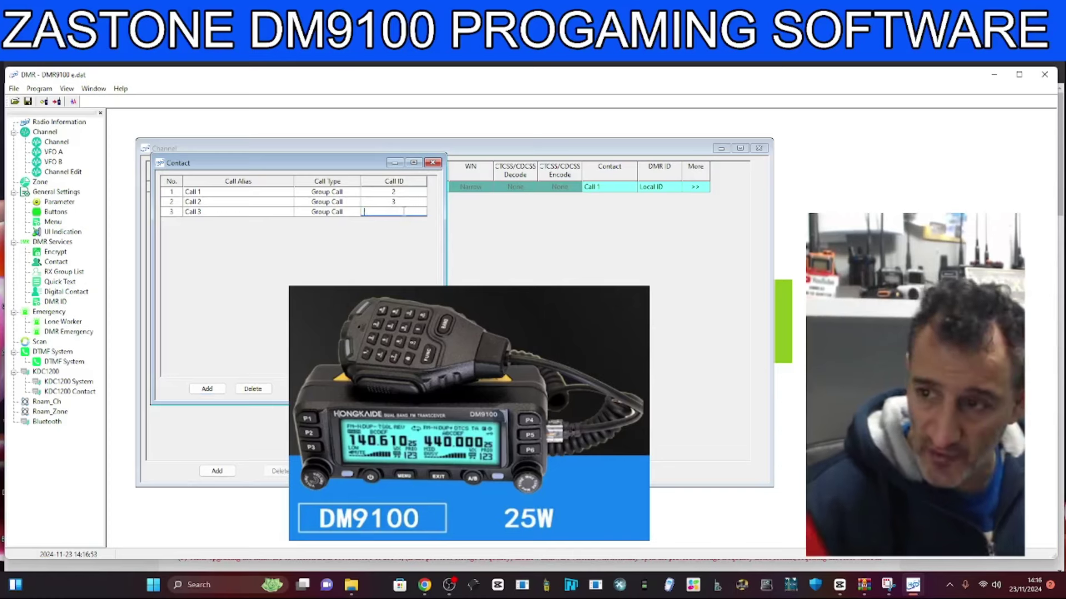
pyautogui.write('1')
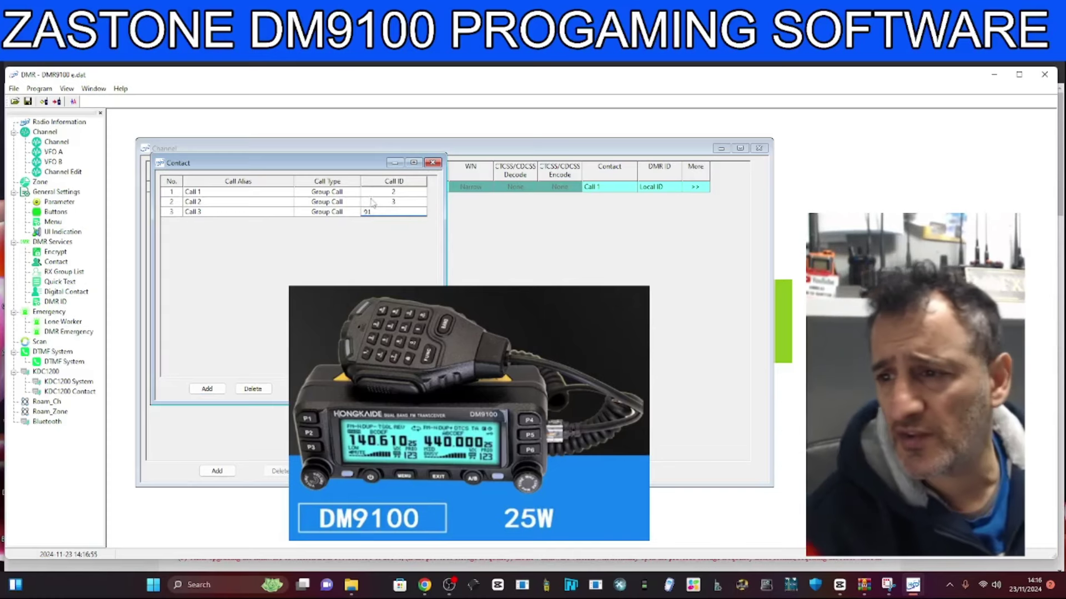
pyautogui.click(334, 214)
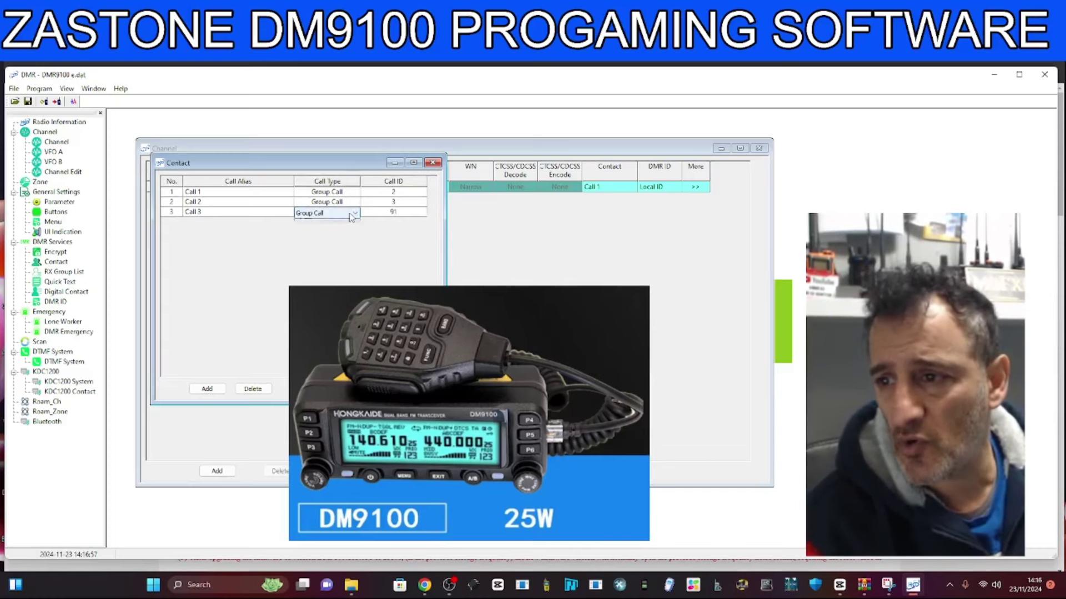
pyautogui.click(353, 213)
pyautogui.click(351, 214)
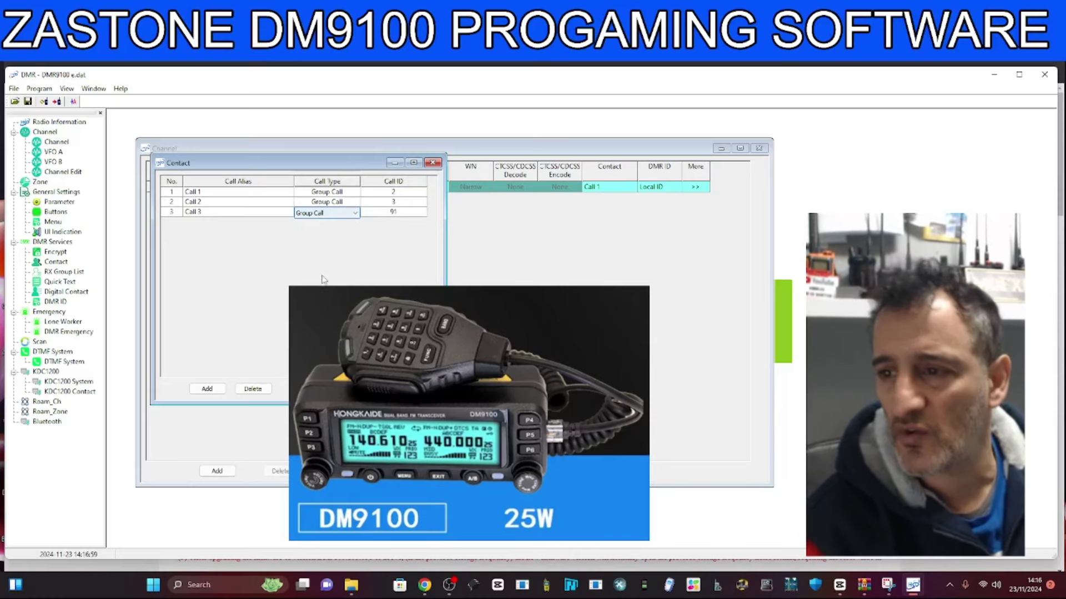
pyautogui.click(355, 213)
pyautogui.click(360, 220)
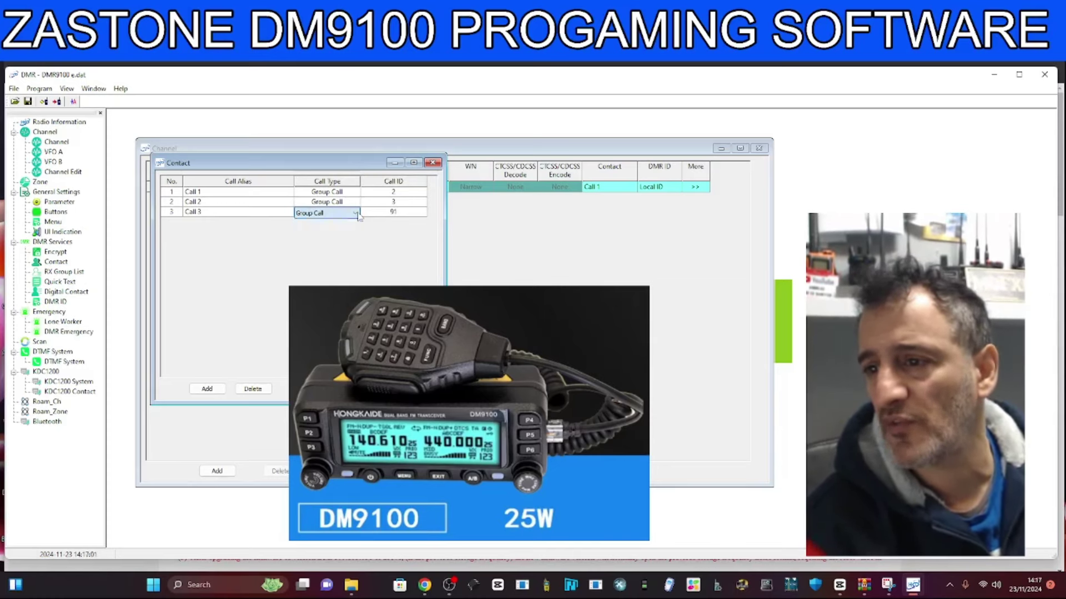
# Name the new contact 'WORLD WIDE 9'.
pyautogui.click(203, 214)
pyautogui.write('Call')
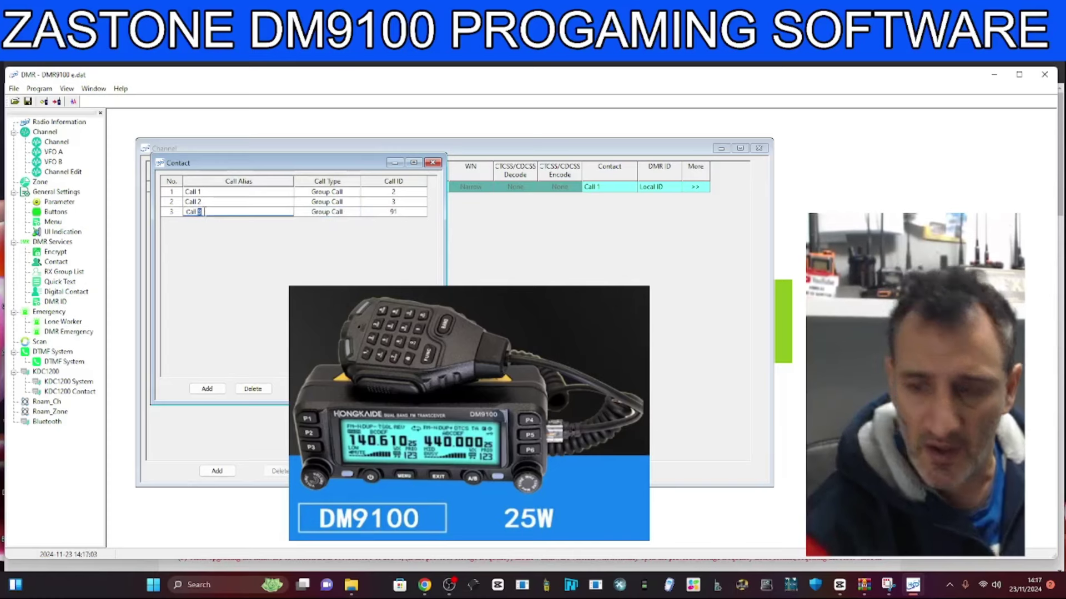
pyautogui.press('BackSpace')
pyautogui.press('BackSpace')
pyautogui.press('BackSpace')
pyautogui.press('BackSpace')
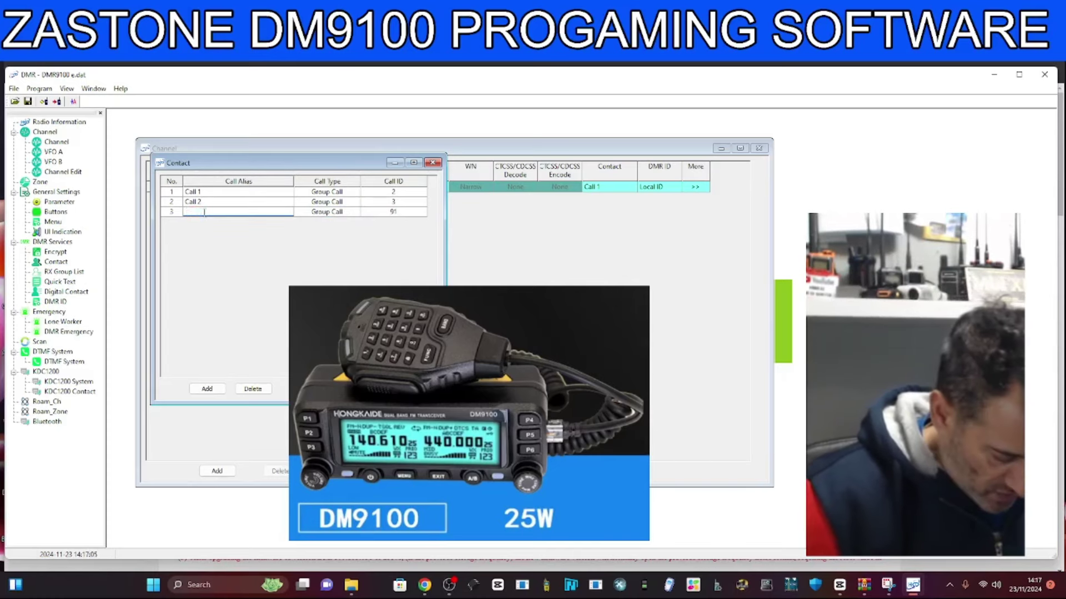
pyautogui.write('WORLD')
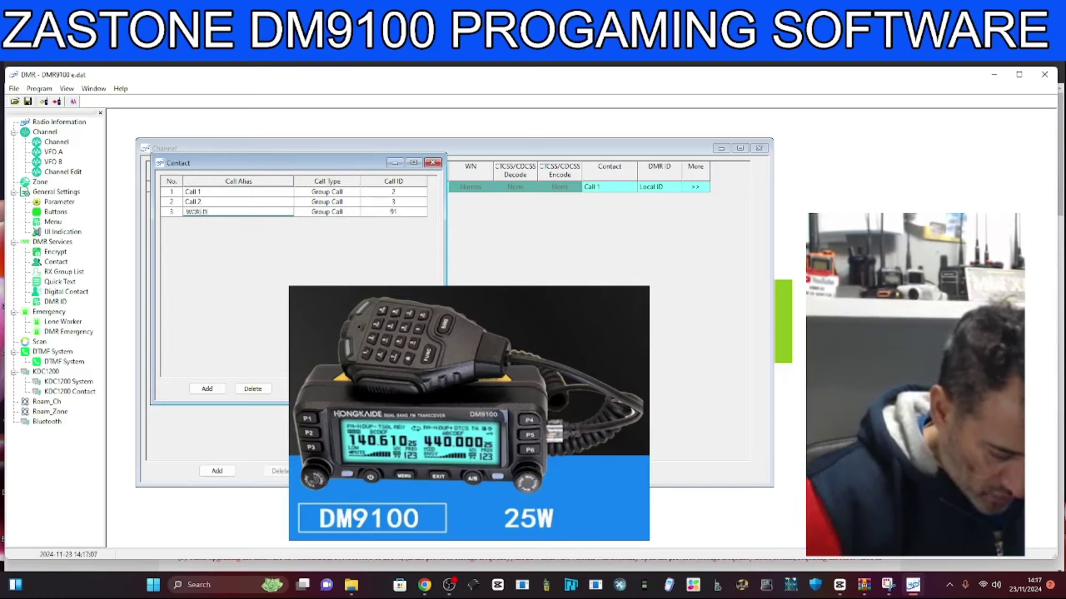
pyautogui.write(' WIDE 9')
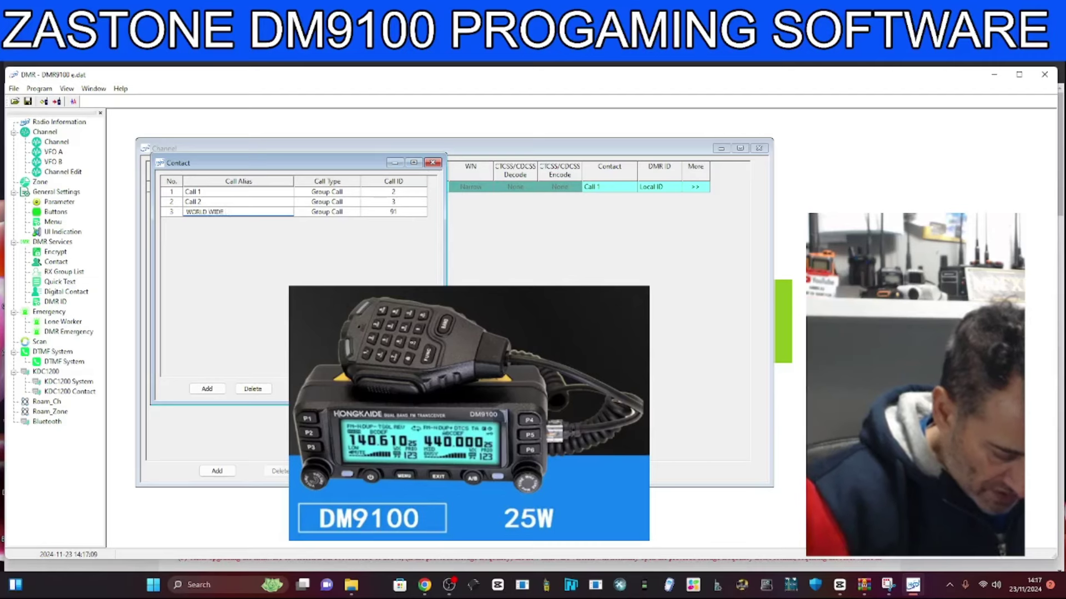
pyautogui.press('Return')
# Add contact entries and rename one to CHAT with call ID 2350.
pyautogui.click(210, 389)
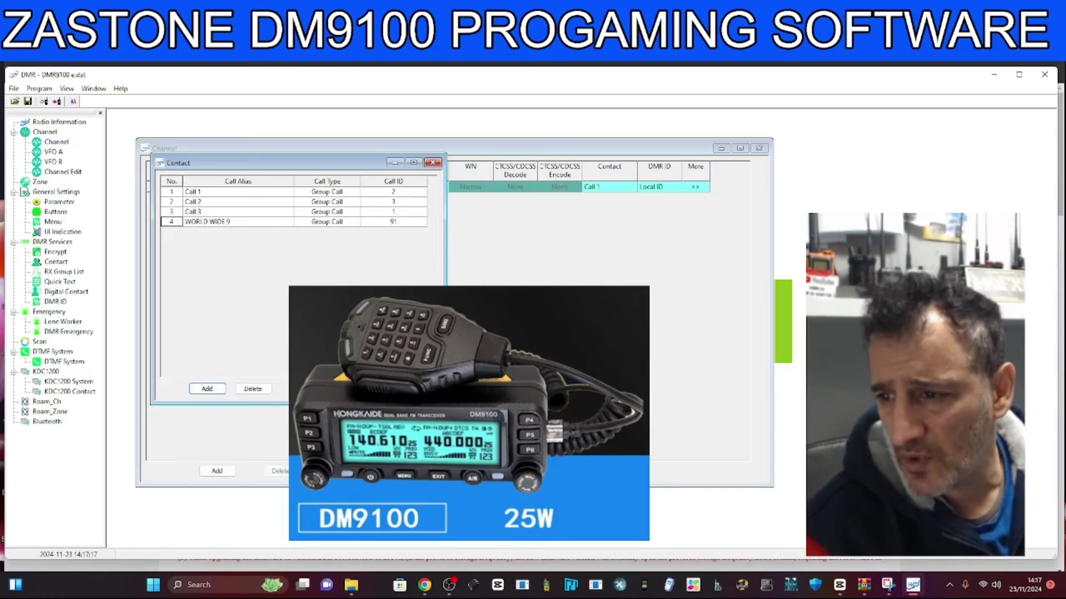
pyautogui.click(209, 389)
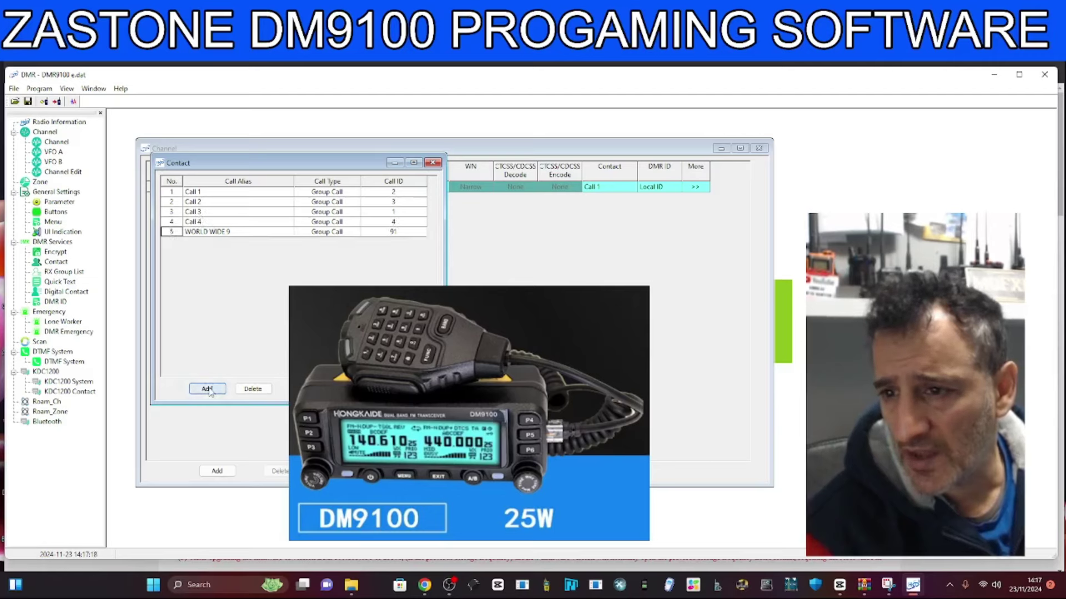
pyautogui.click(197, 222)
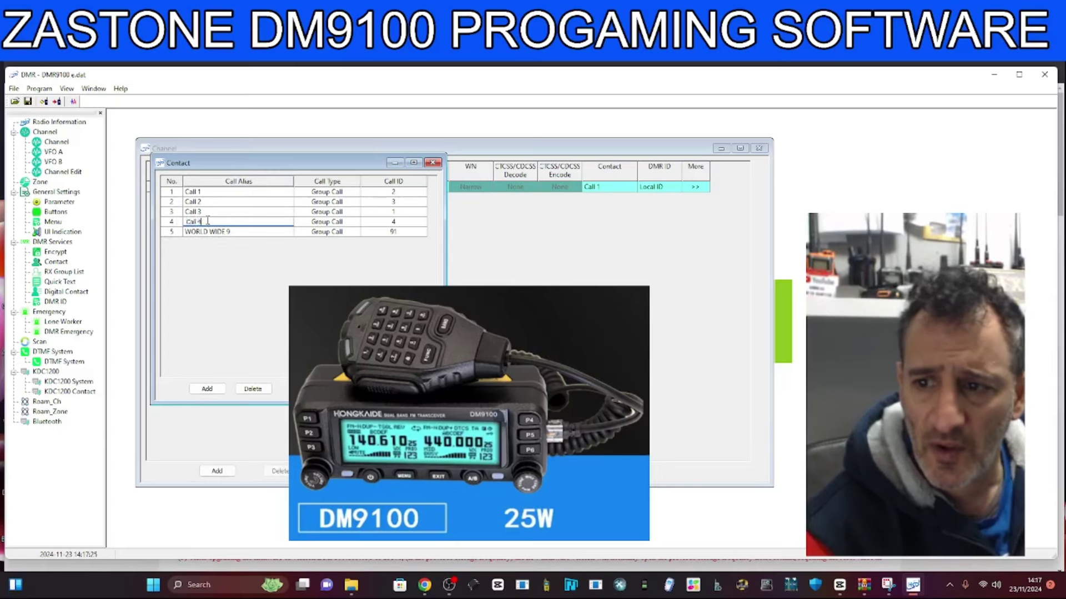
pyautogui.press('BackSpace')
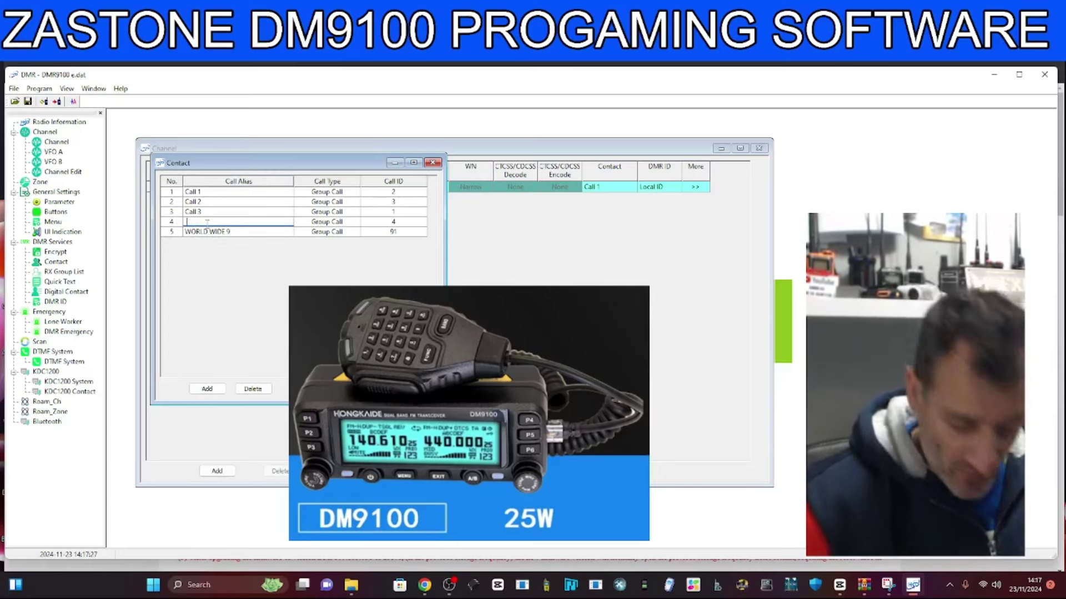
pyautogui.write('CHA')
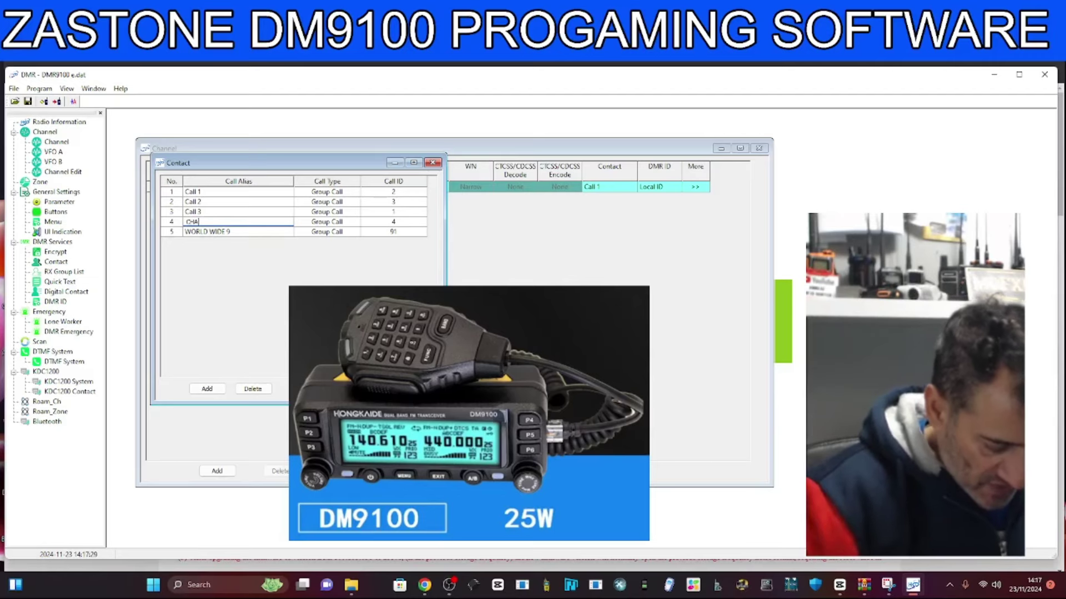
pyautogui.write('T')
pyautogui.click(386, 221)
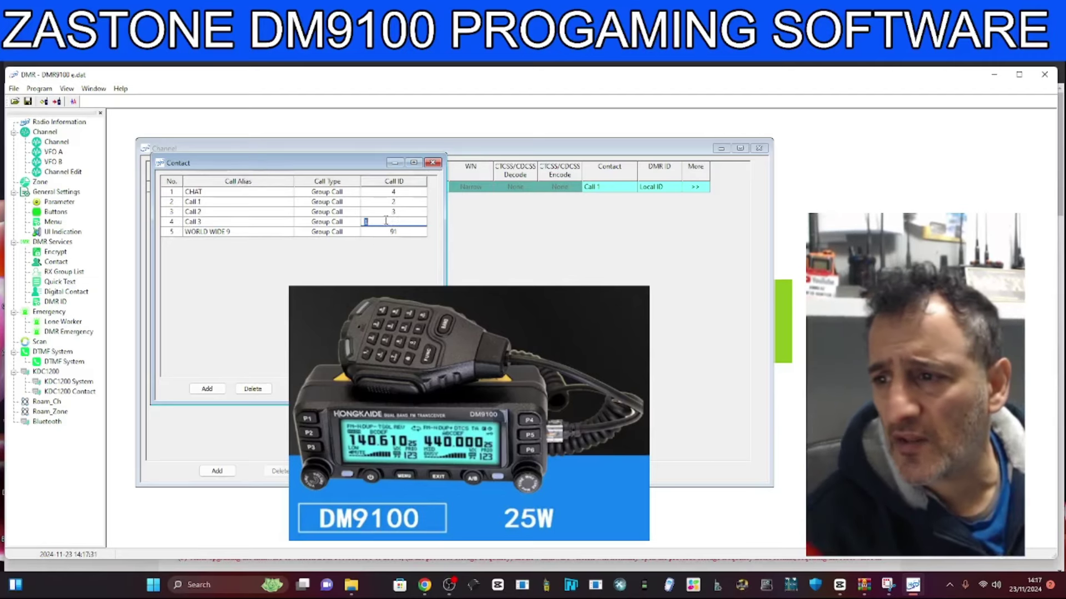
pyautogui.write('23')
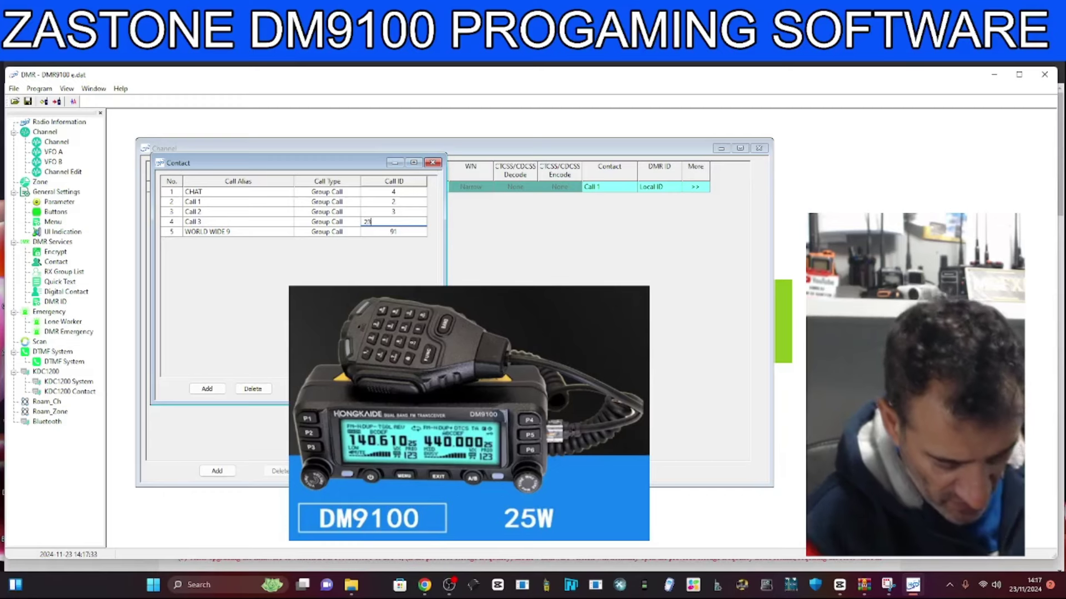
pyautogui.write('50')
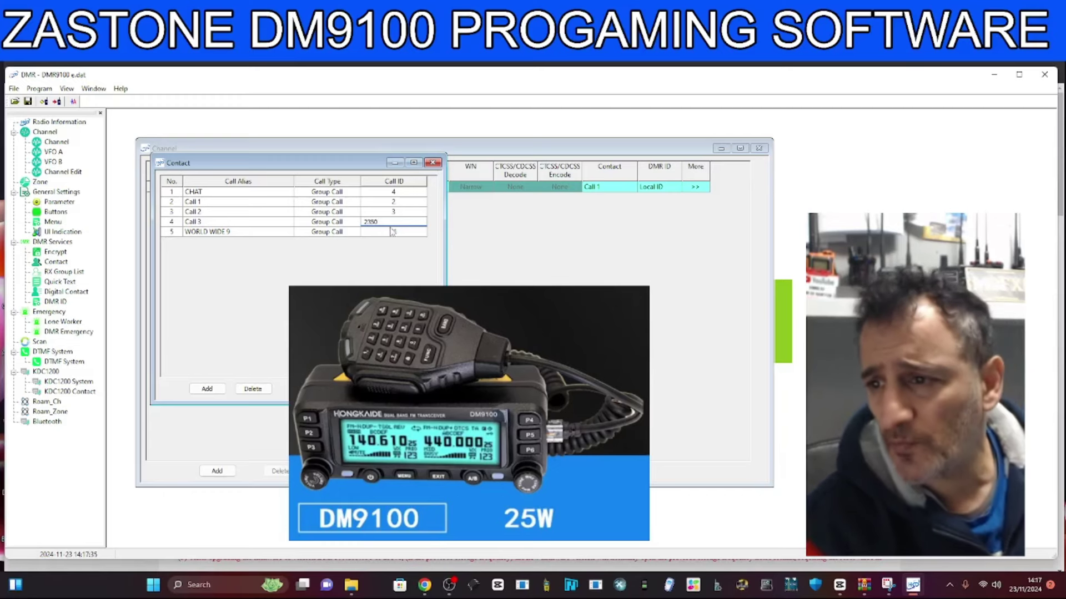
pyautogui.click(196, 219)
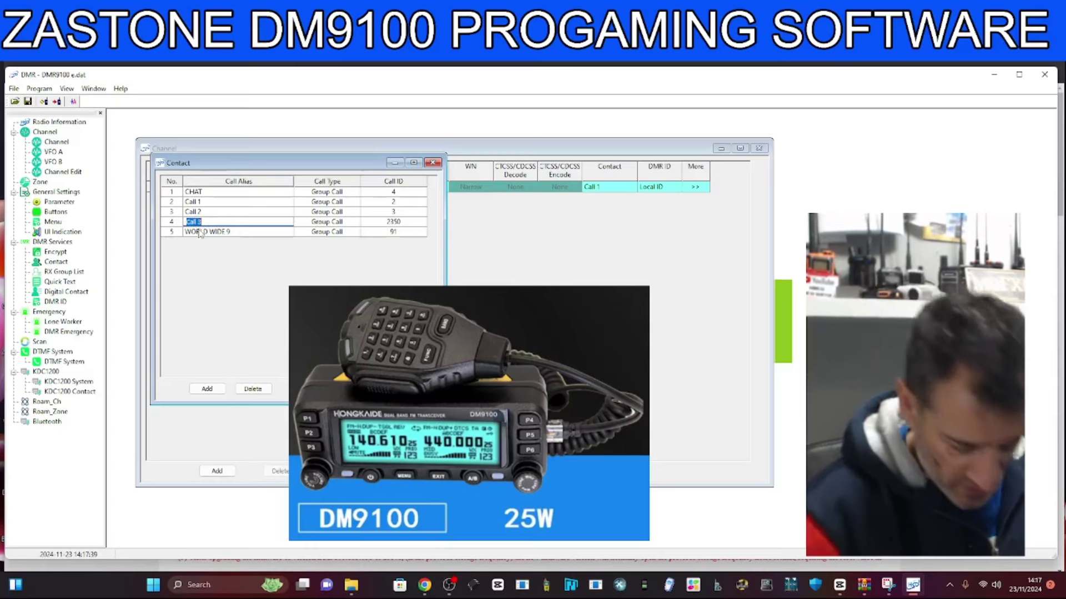
pyautogui.write('CHAT')
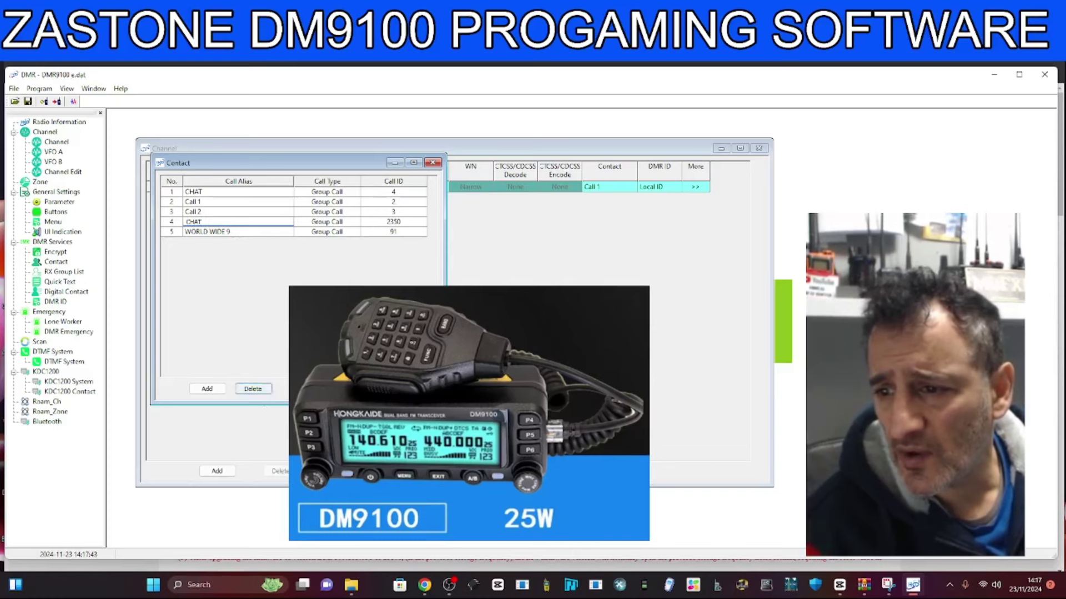
pyautogui.click(205, 388)
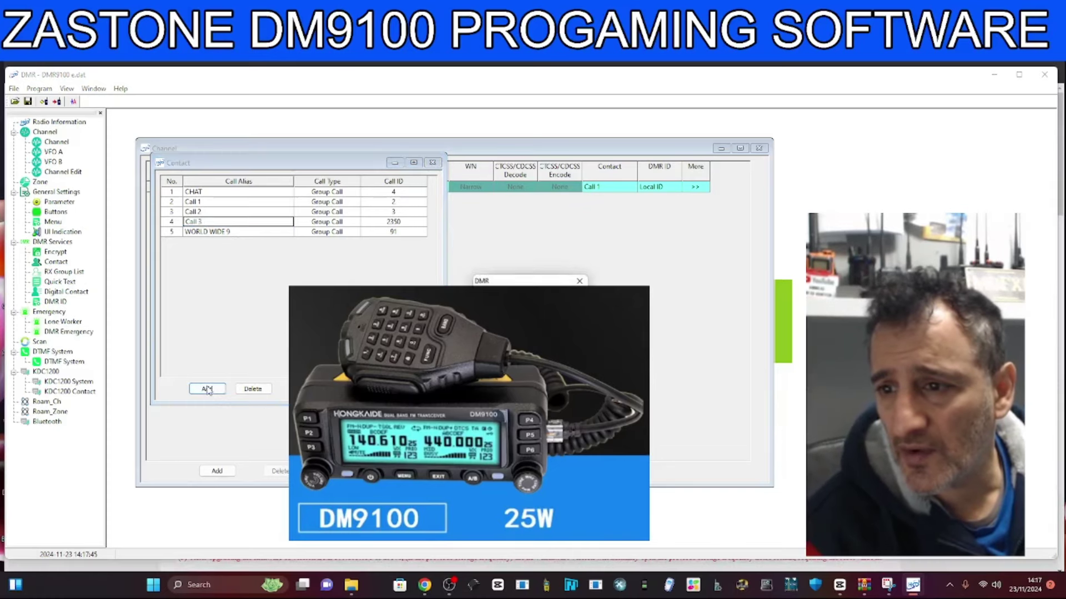
pyautogui.click(558, 340)
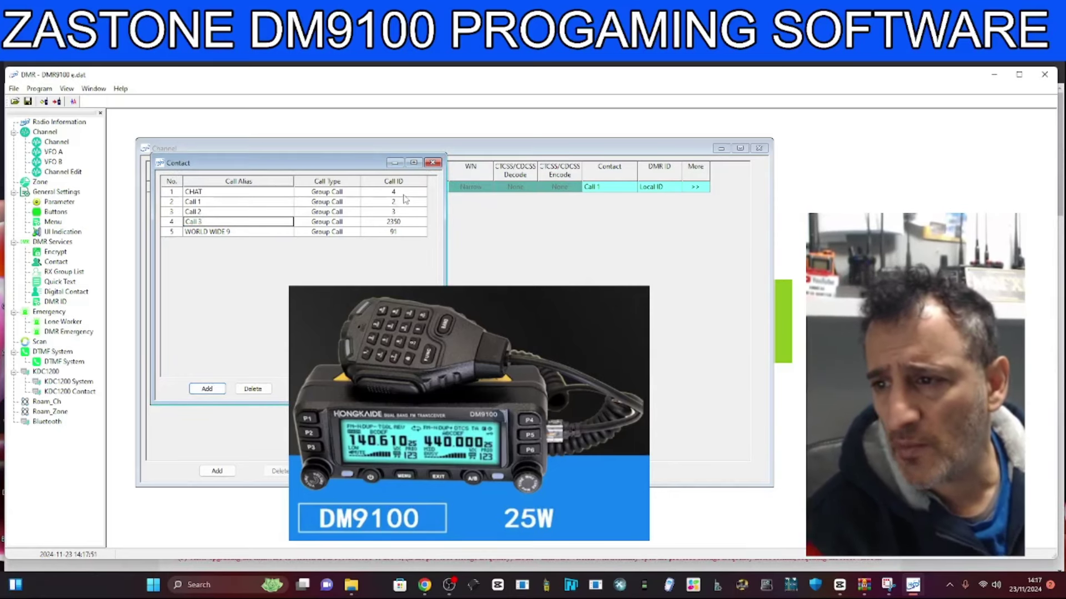
# Set up CHAT1 with call ID 2351, re-enter CHAT's ID 2350, and close the contacts.
pyautogui.doubleClick(221, 222)
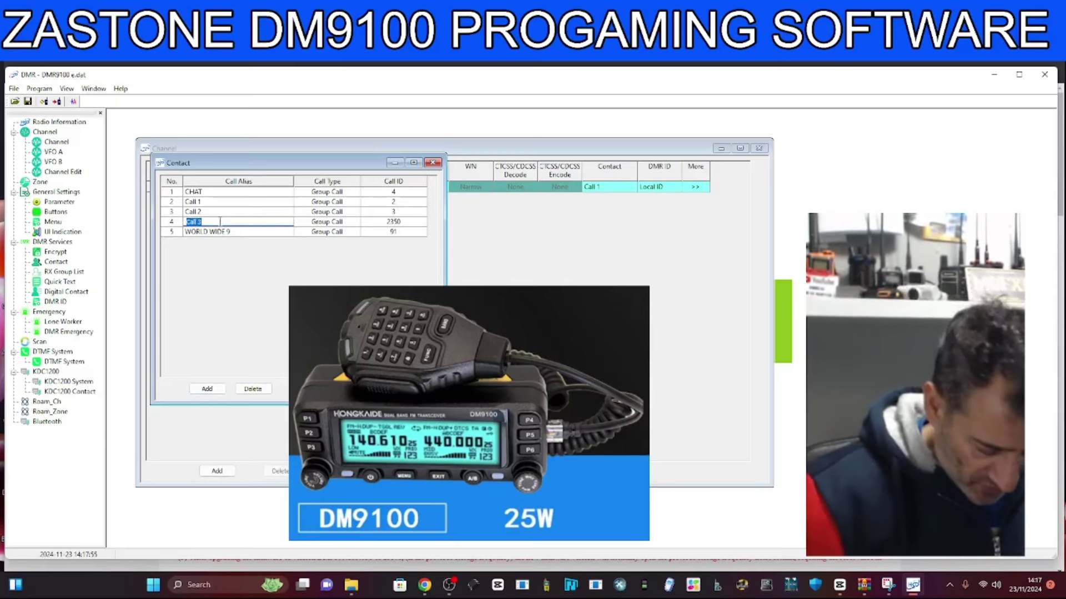
pyautogui.write('CHAT')
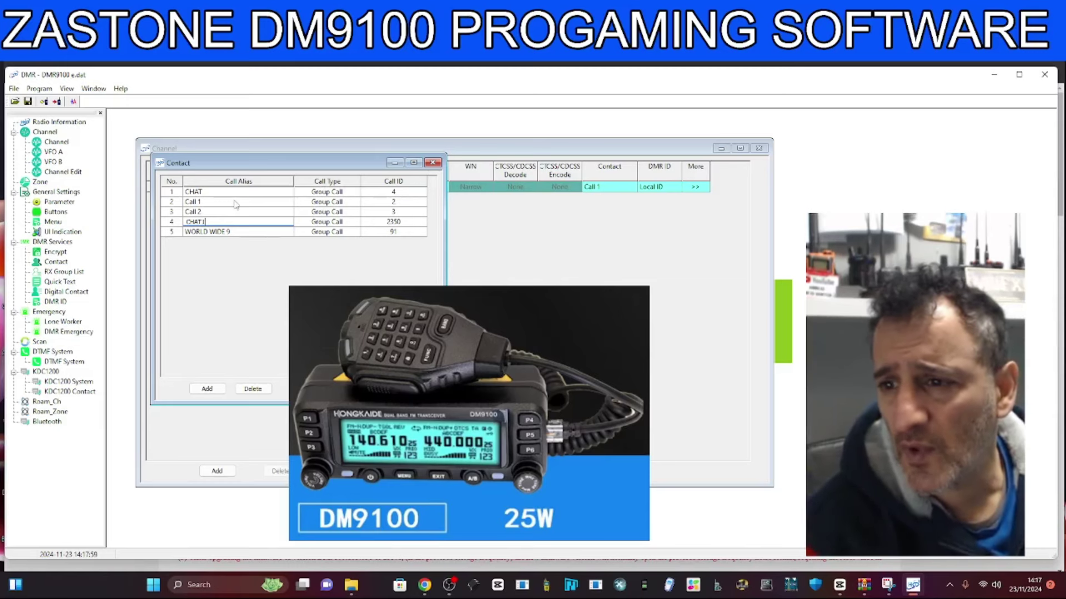
pyautogui.write('1')
pyautogui.doubleClick(389, 222)
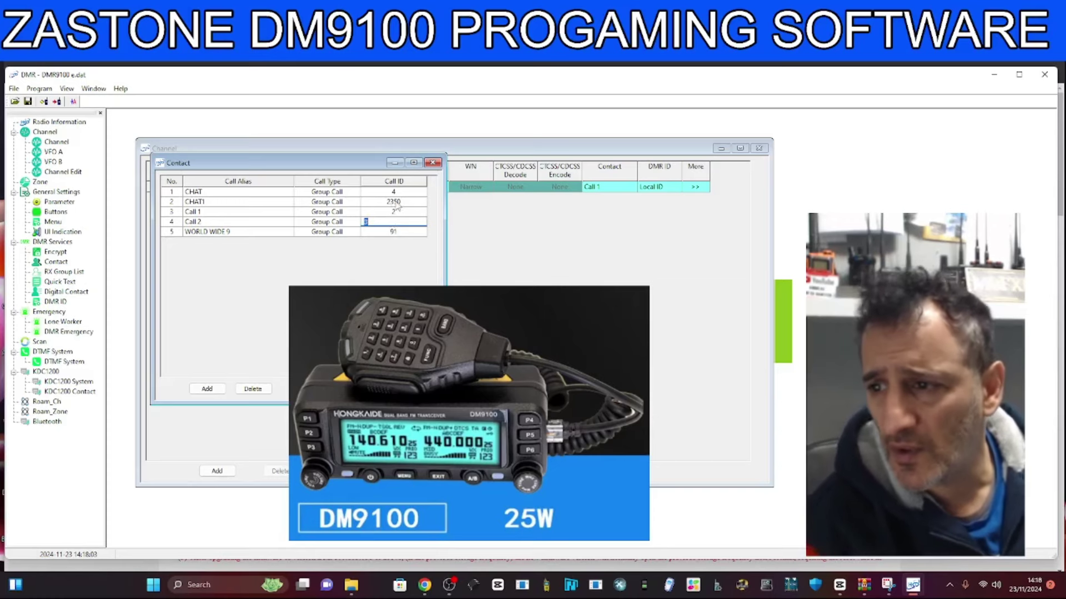
pyautogui.doubleClick(397, 202)
pyautogui.write('2')
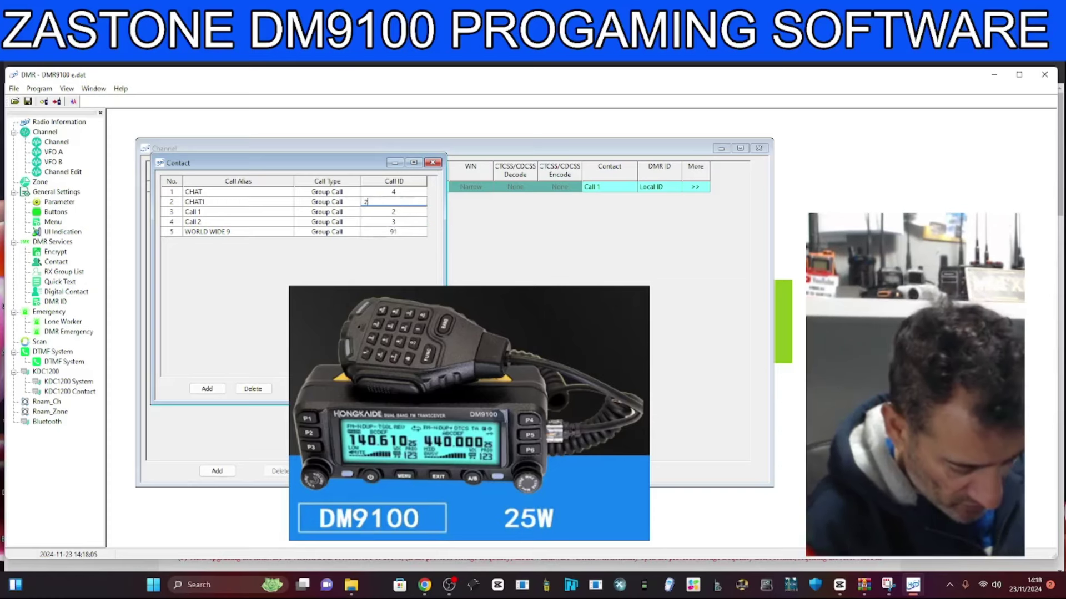
pyautogui.write('351')
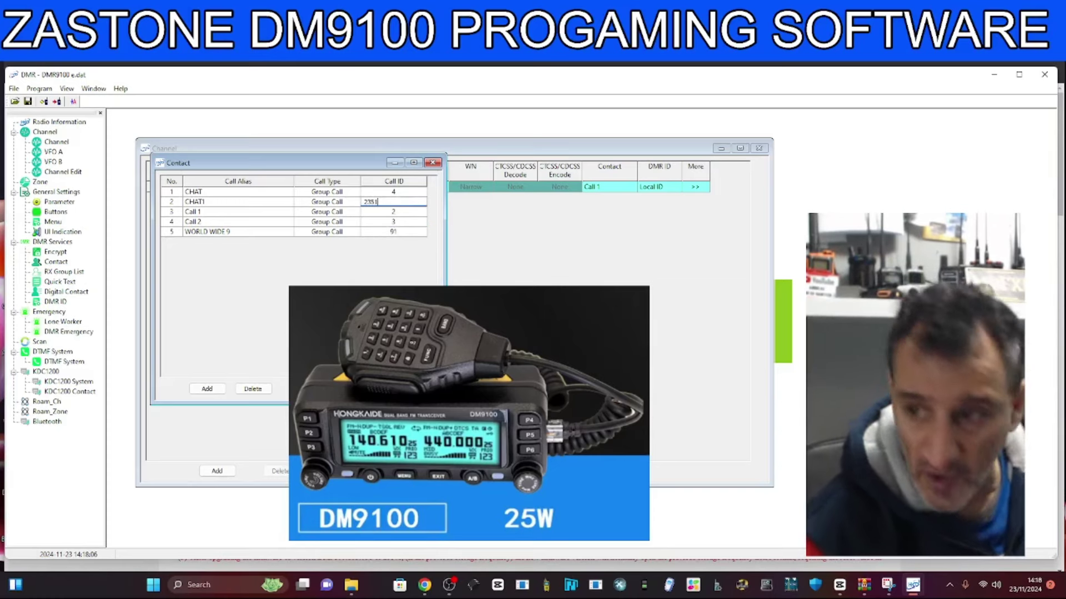
pyautogui.doubleClick(234, 206)
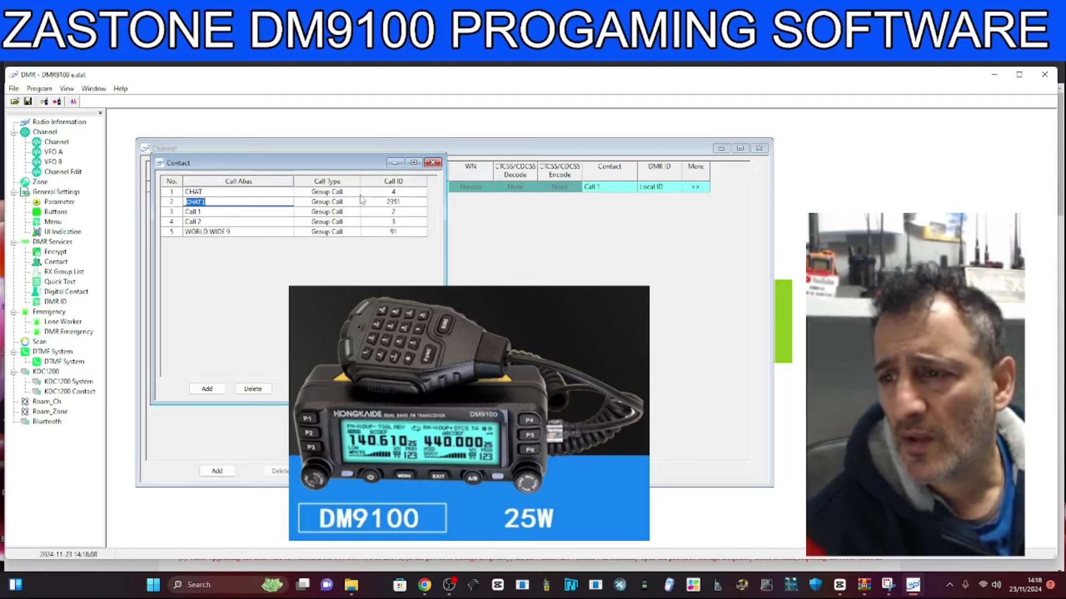
pyautogui.doubleClick(409, 192)
pyautogui.write('235')
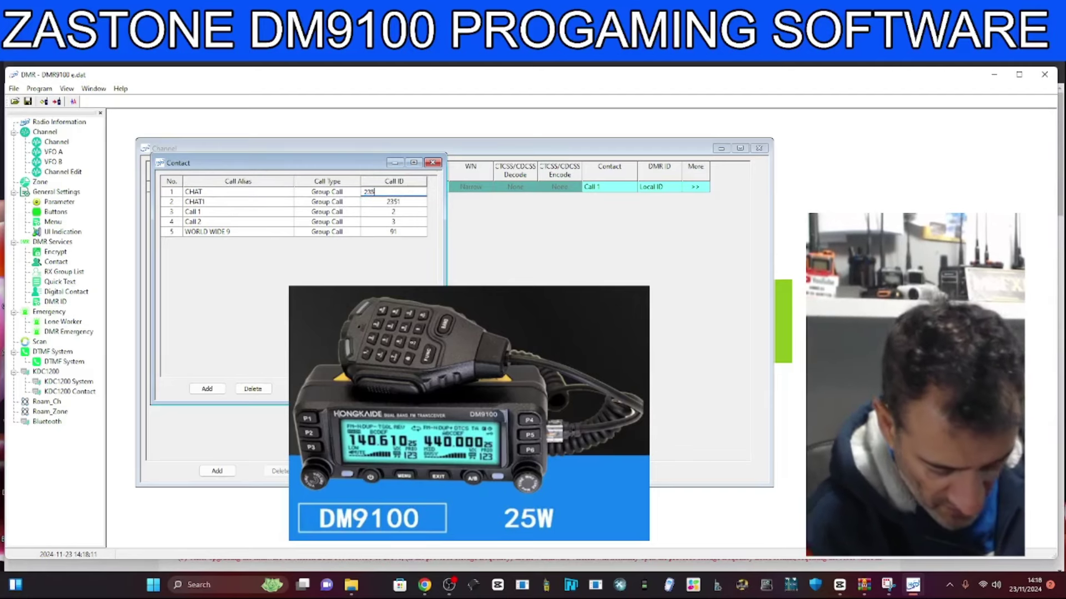
pyautogui.write('0')
pyautogui.doubleClick(369, 222)
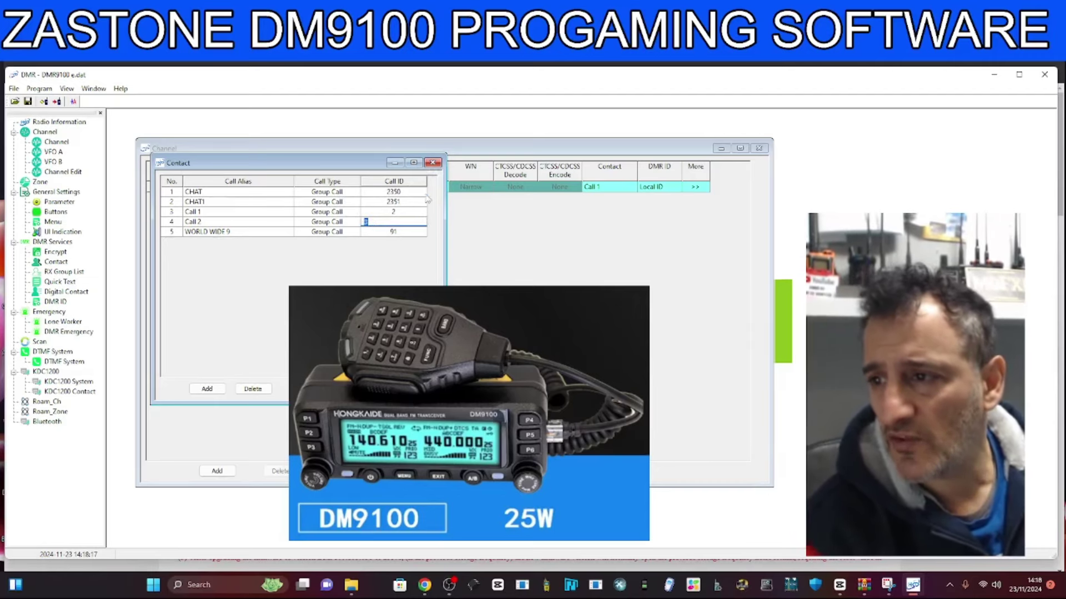
pyautogui.click(432, 163)
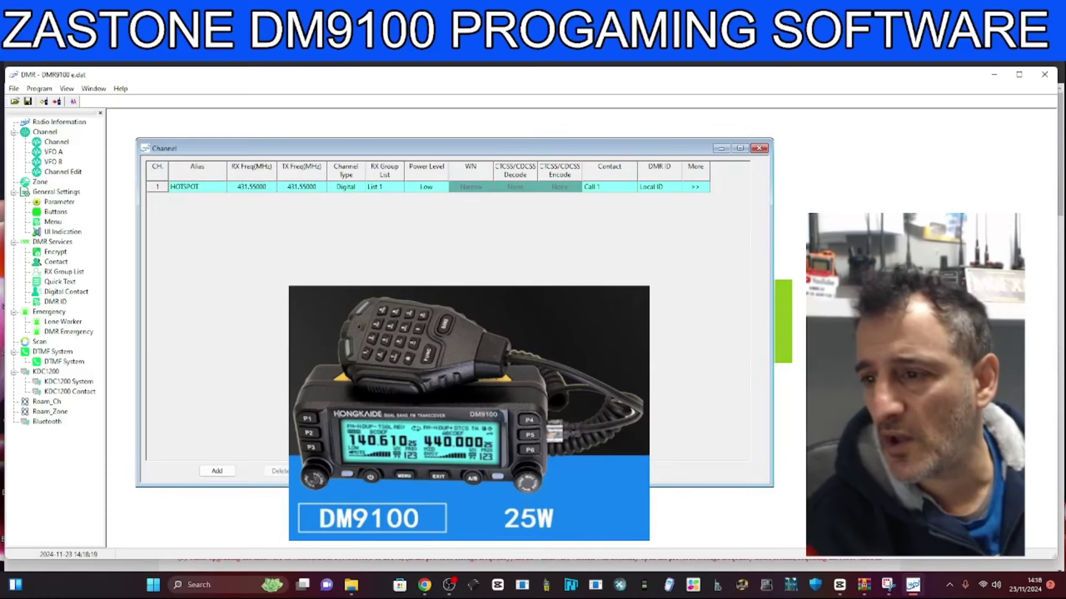
# Pick WORLD WIDE 9 from the HOTSPOT row's Contact dropdown.
pyautogui.click(623, 188)
pyautogui.click(606, 232)
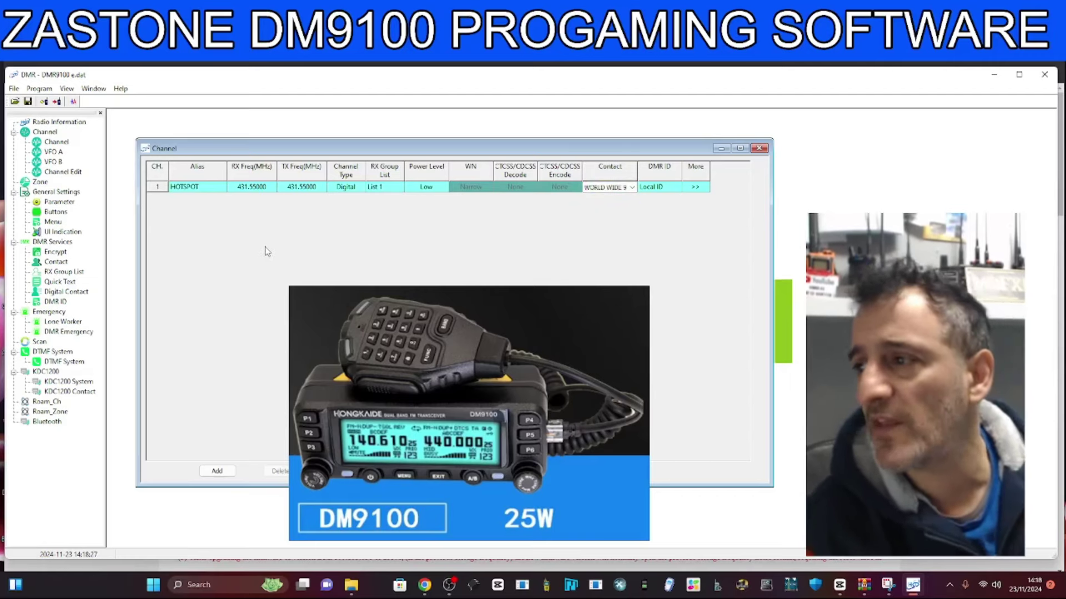
pyautogui.click(621, 188)
pyautogui.click(618, 192)
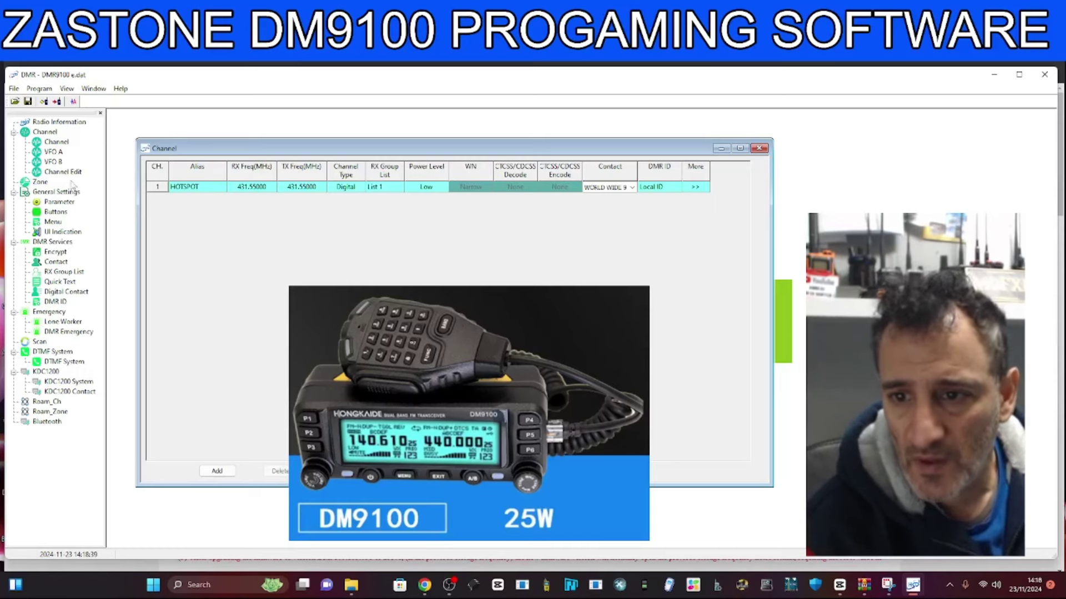
# In the Contact list, change 'WORLD WIDE 9' to 'WORLD WIDE91' and close the list.
pyautogui.click(70, 263)
pyautogui.doubleClick(61, 263)
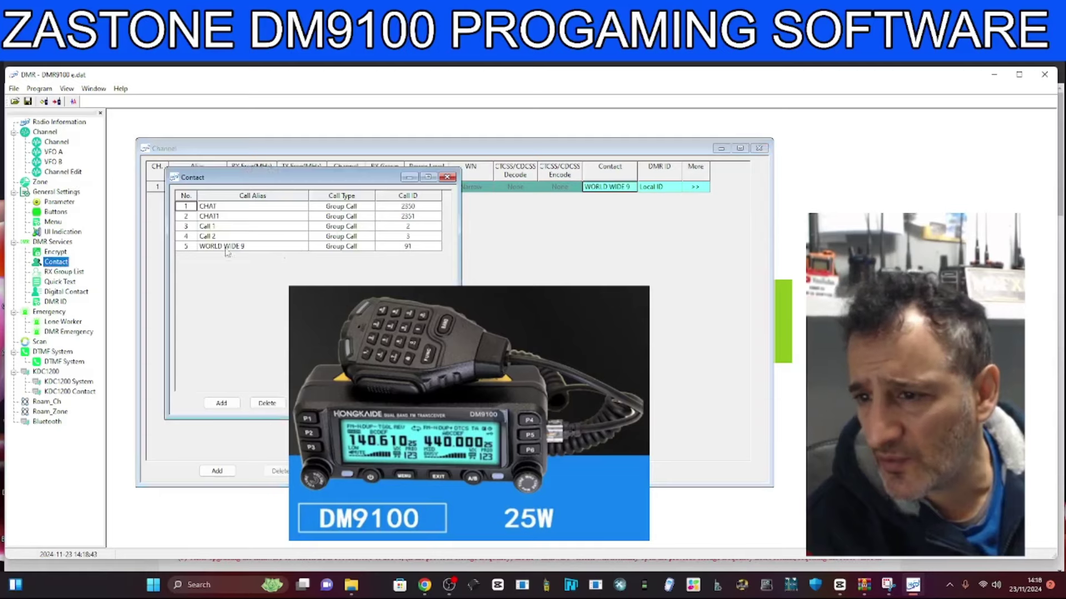
pyautogui.click(244, 248)
pyautogui.click(244, 246)
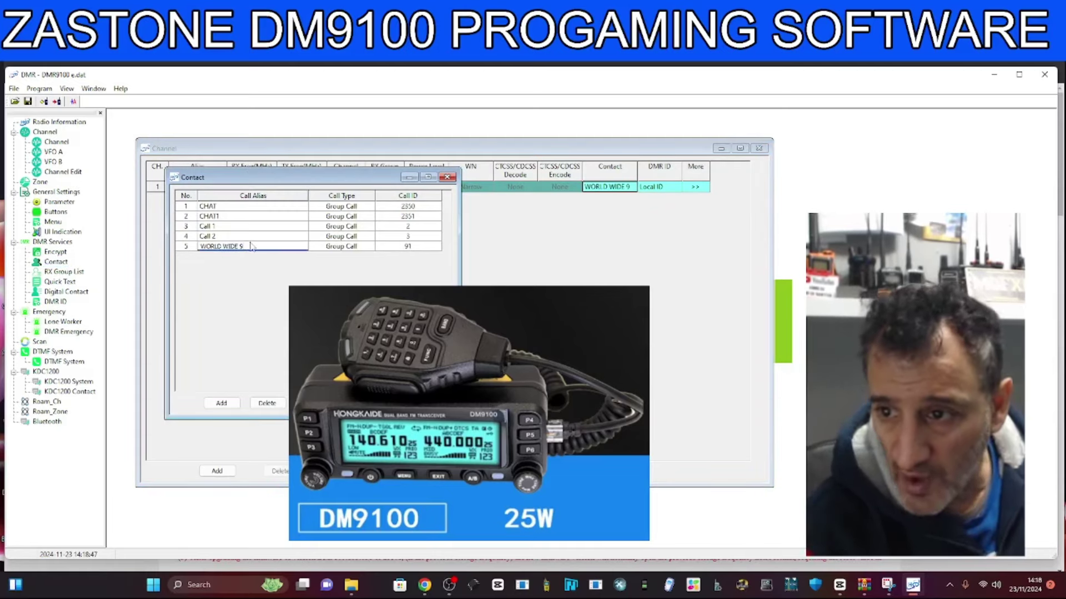
pyautogui.press('BackSpace')
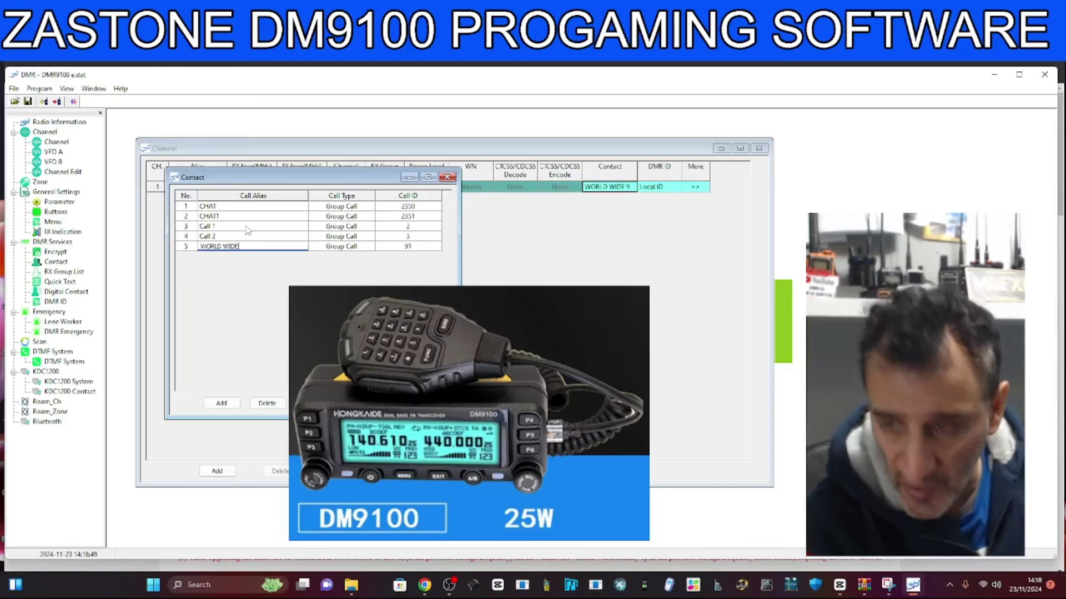
pyautogui.write('91')
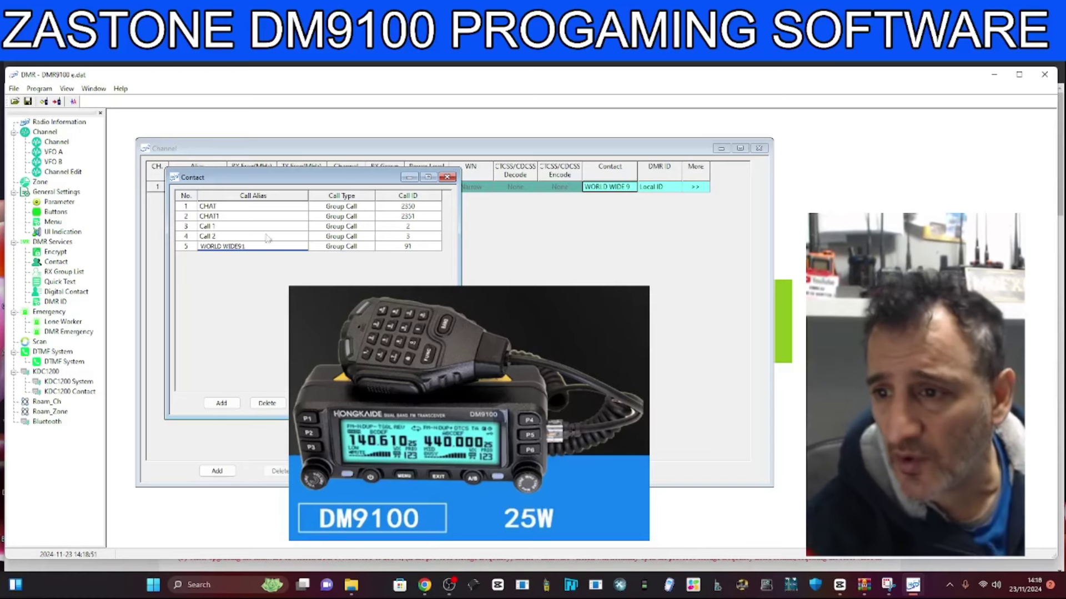
pyautogui.click(267, 236)
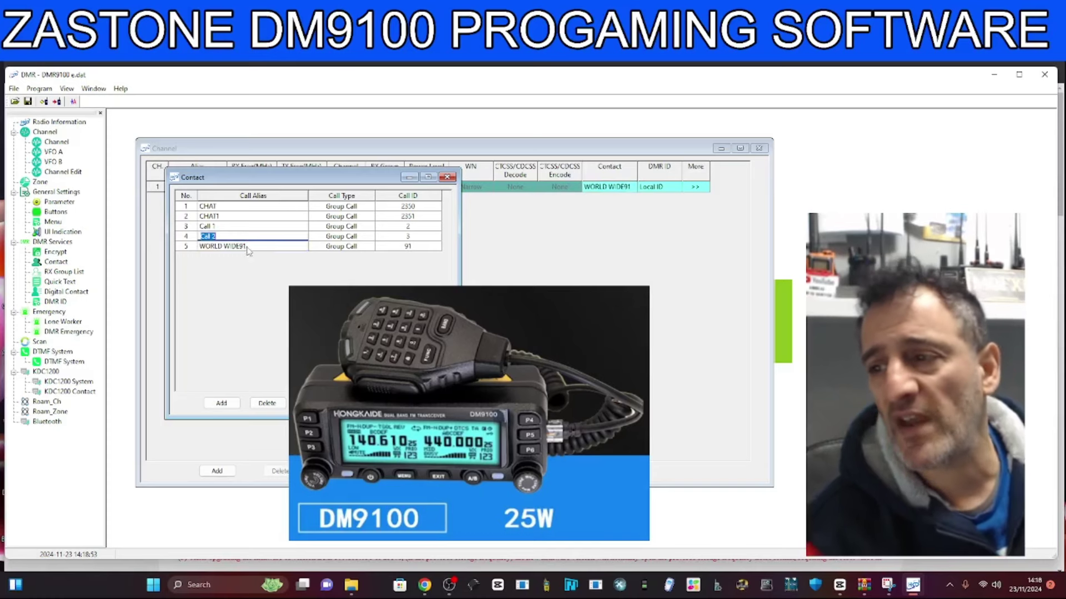
pyautogui.click(448, 177)
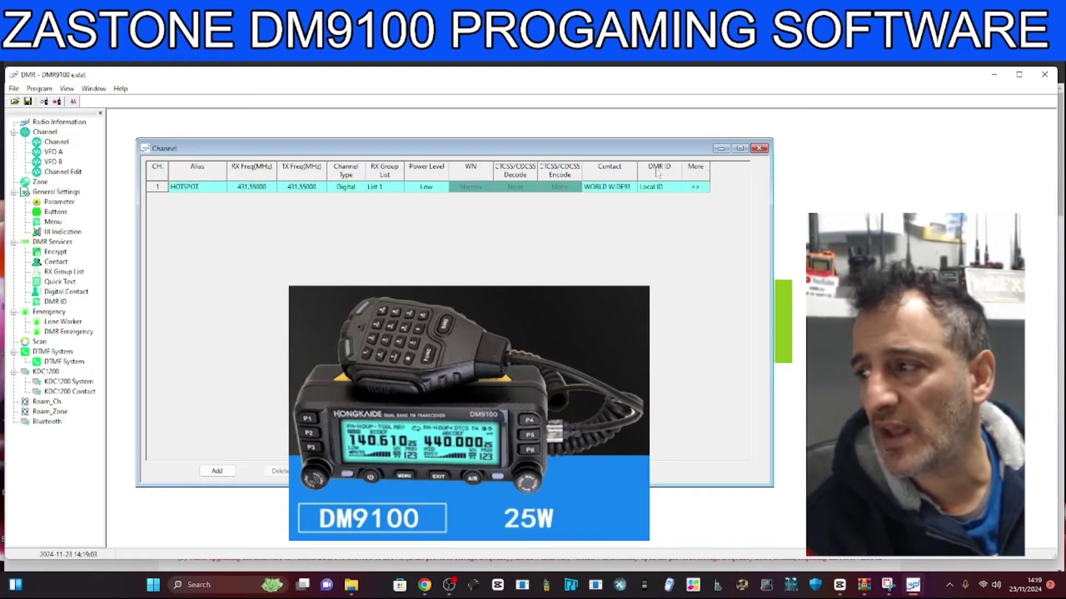
# In HOTSPOT's Channel Edit dialog, set Slot Operation to Slot 2, keeping Color Code 1.
pyautogui.click(695, 187)
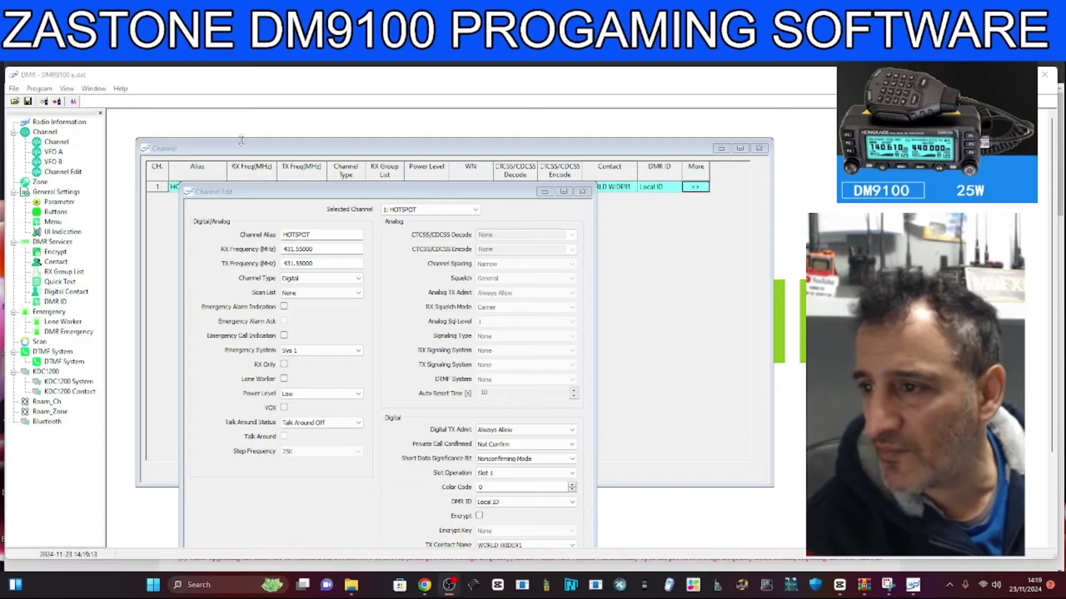
pyautogui.moveTo(388, 194); pyautogui.dragTo(340, 152)
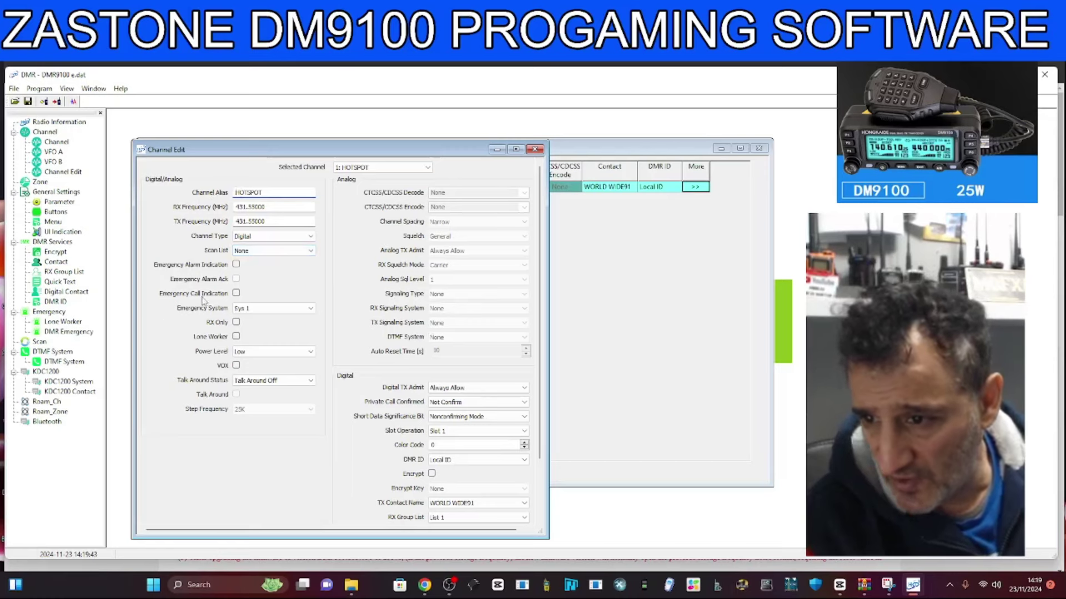
pyautogui.click(311, 352)
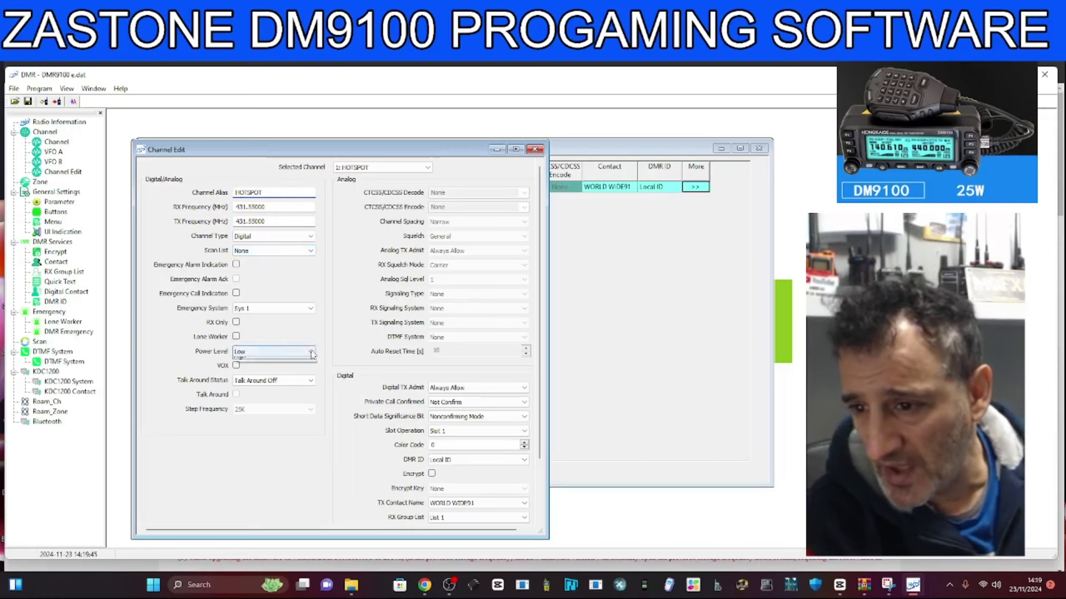
pyautogui.click(311, 361)
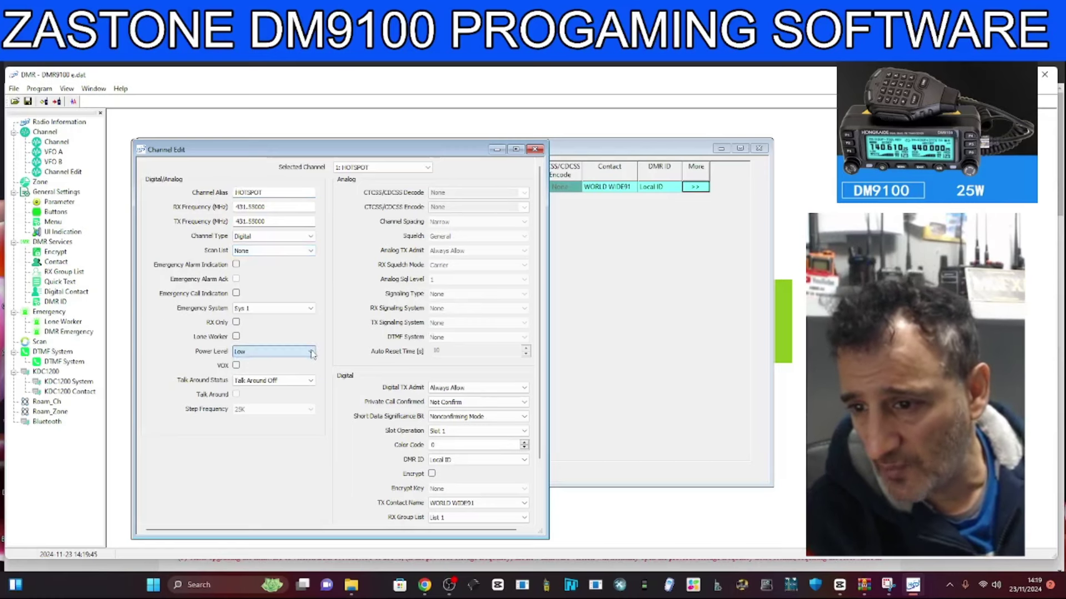
pyautogui.click(524, 433)
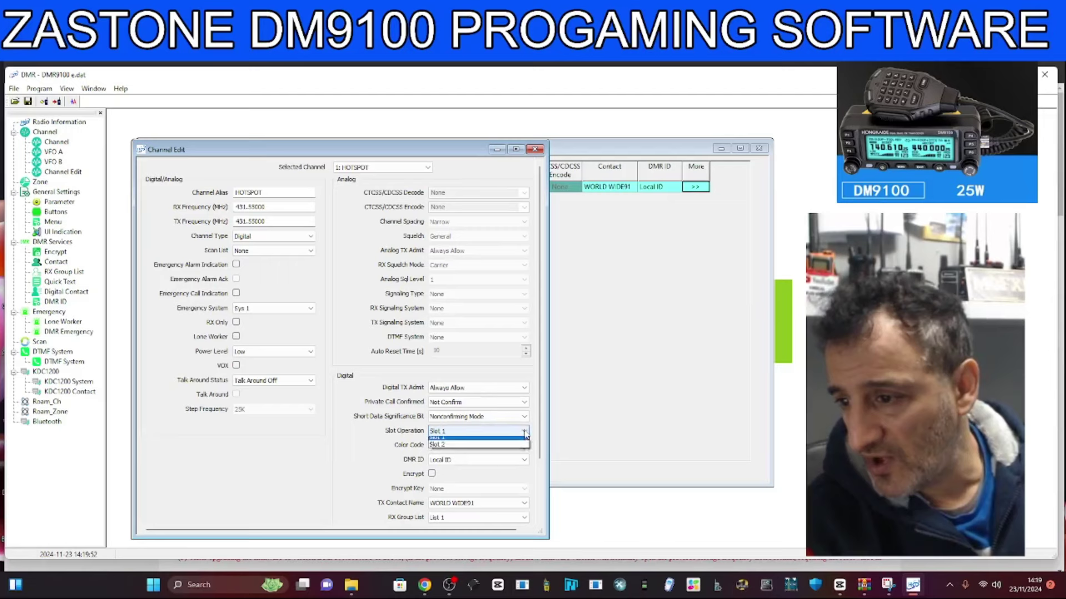
pyautogui.click(471, 446)
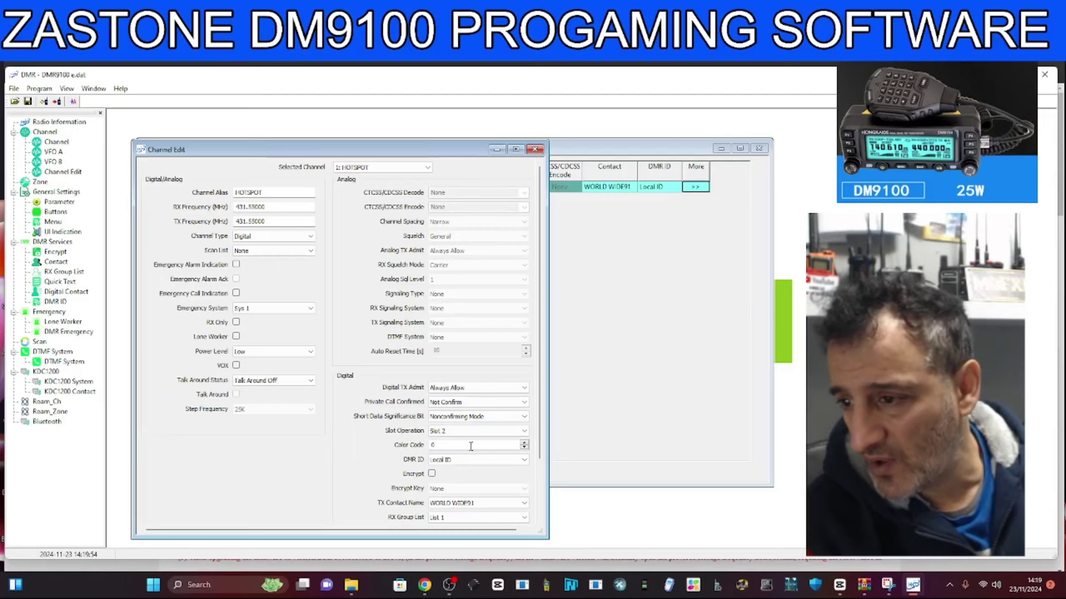
pyautogui.click(524, 447)
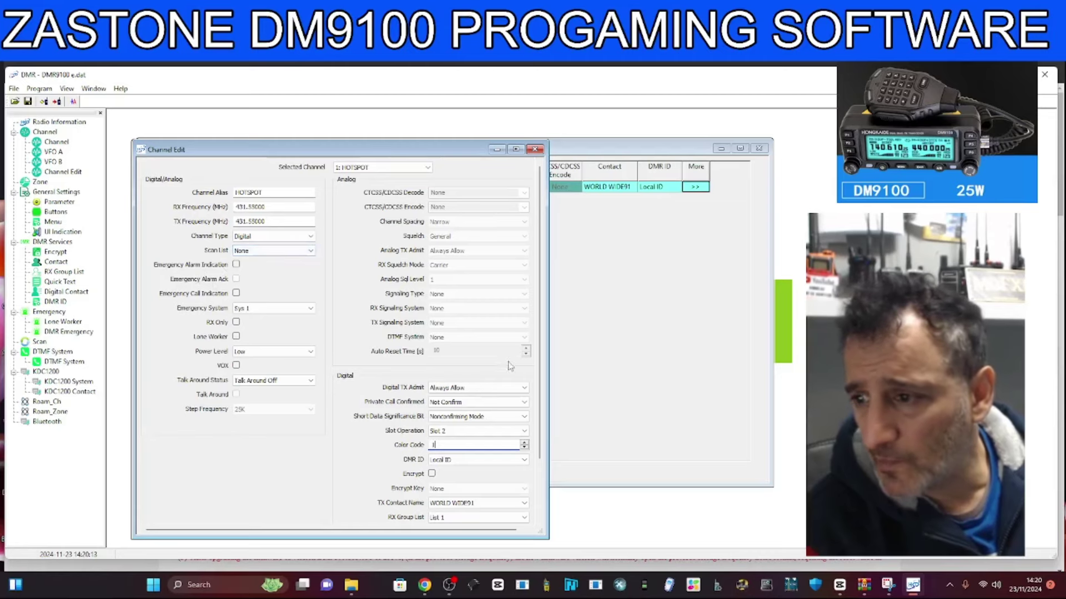
pyautogui.click(535, 149)
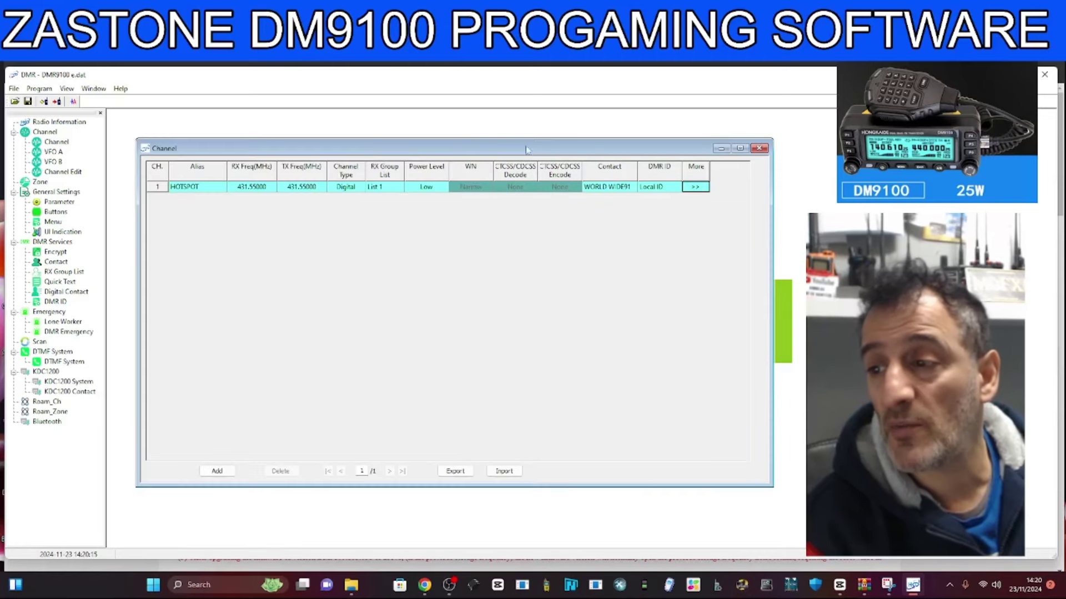
pyautogui.doubleClick(60, 123)
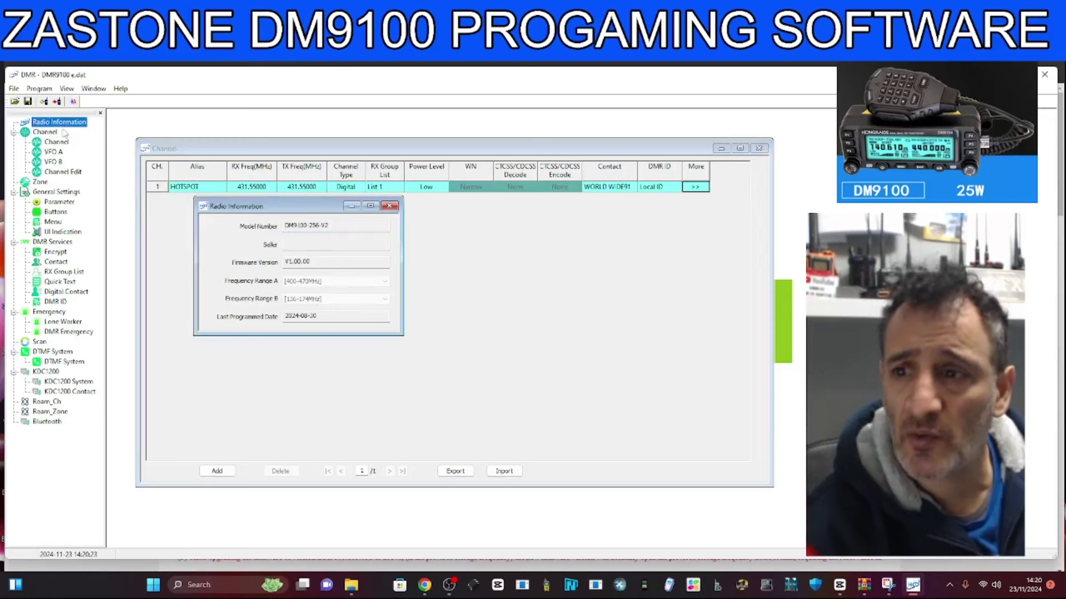
pyautogui.doubleClick(69, 194)
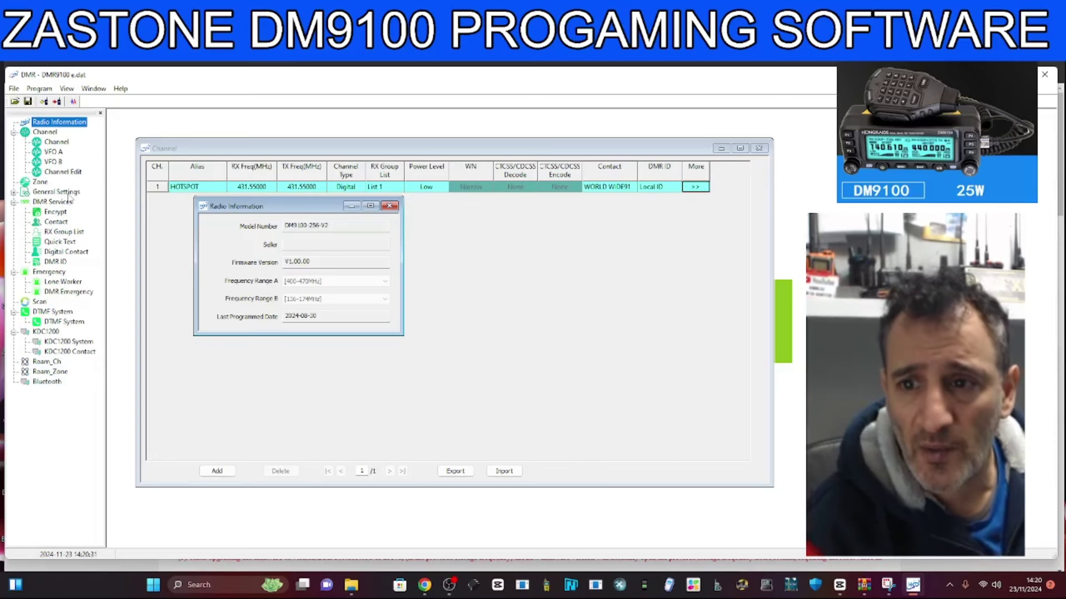
pyautogui.doubleClick(69, 194)
pyautogui.doubleClick(69, 194)
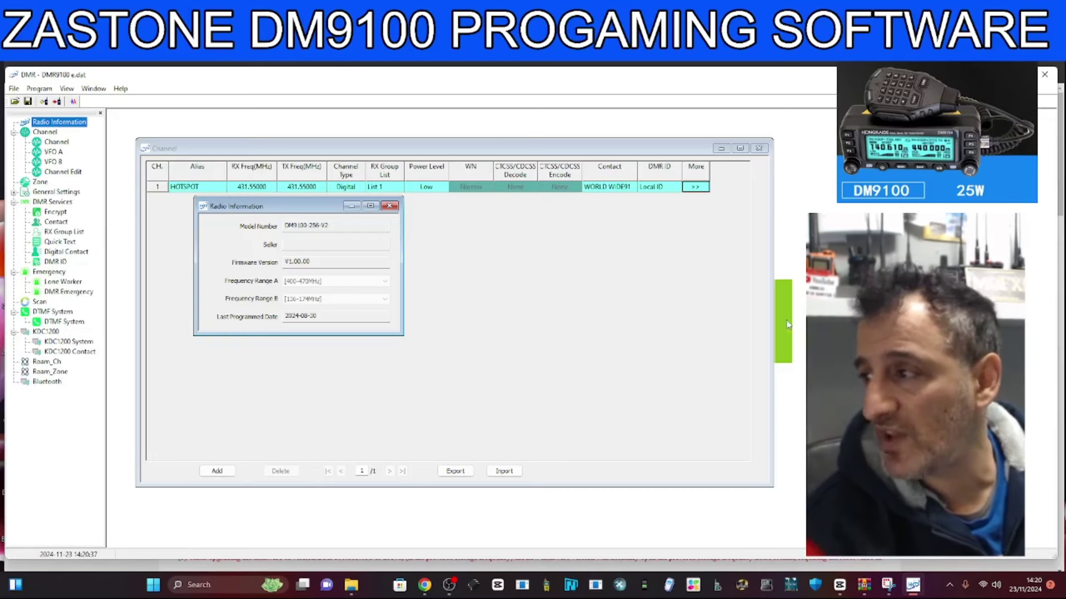
pyautogui.hotkey('alt', 'Tab')
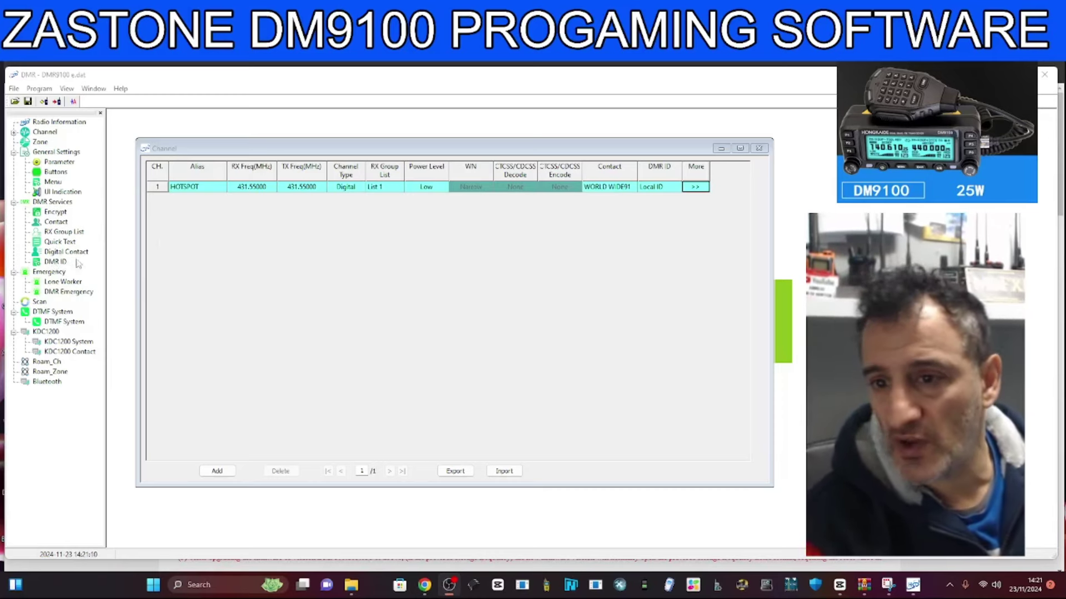
# Enter the operator's DMR ID and callsign alias in row 1, add a second ID, and close.
pyautogui.doubleClick(56, 262)
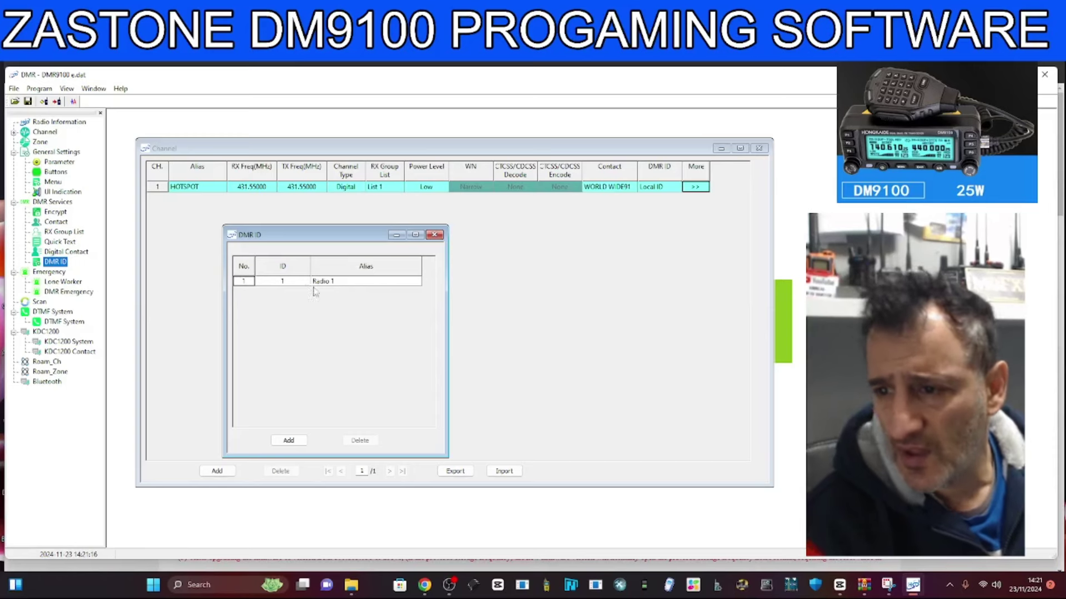
pyautogui.doubleClick(290, 282)
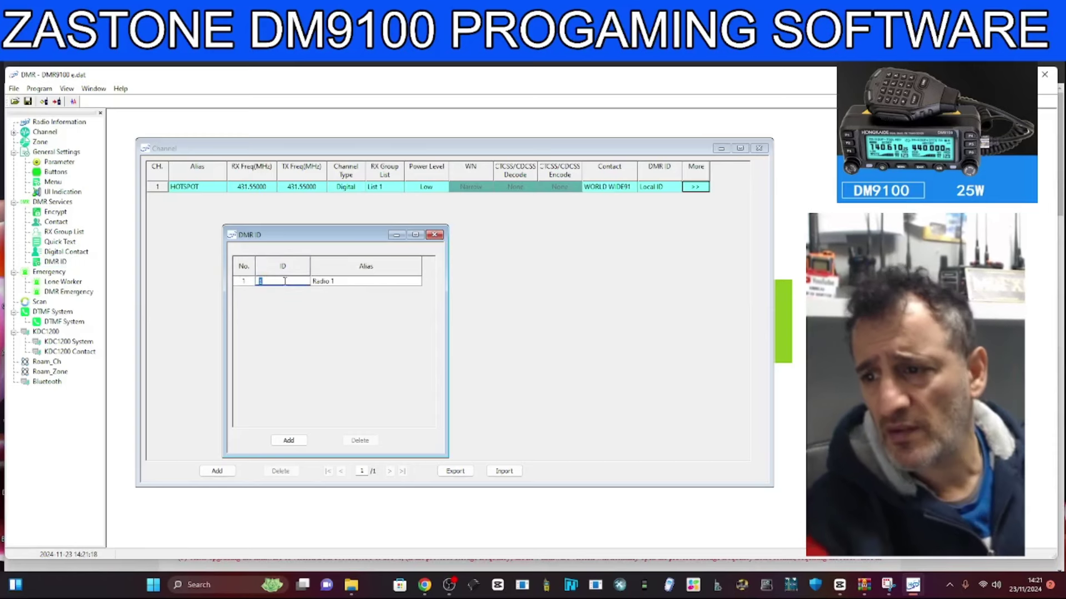
pyautogui.write('23')
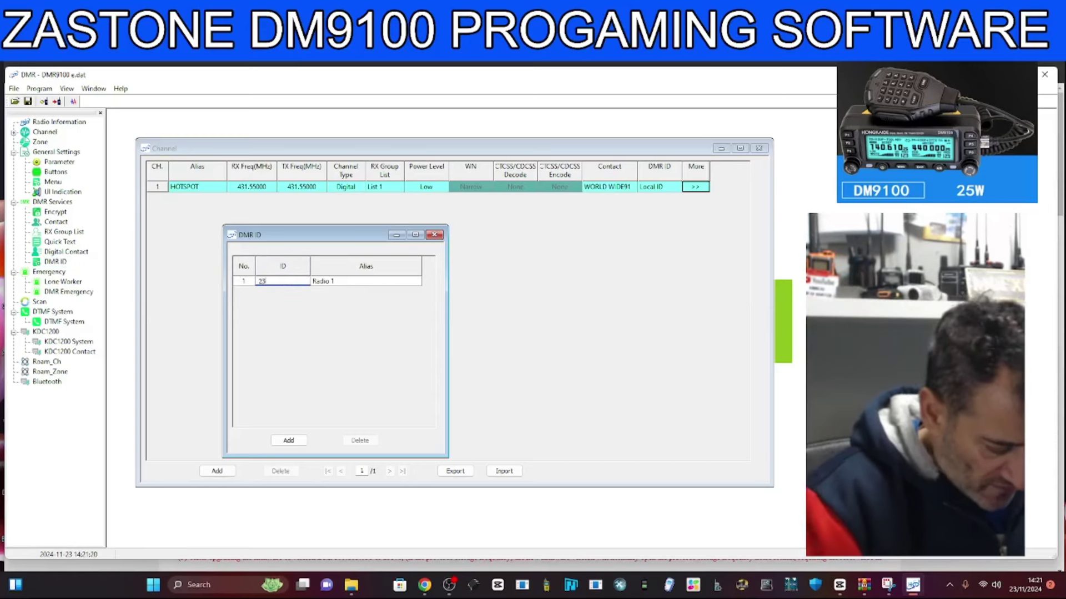
pyautogui.write('41437')
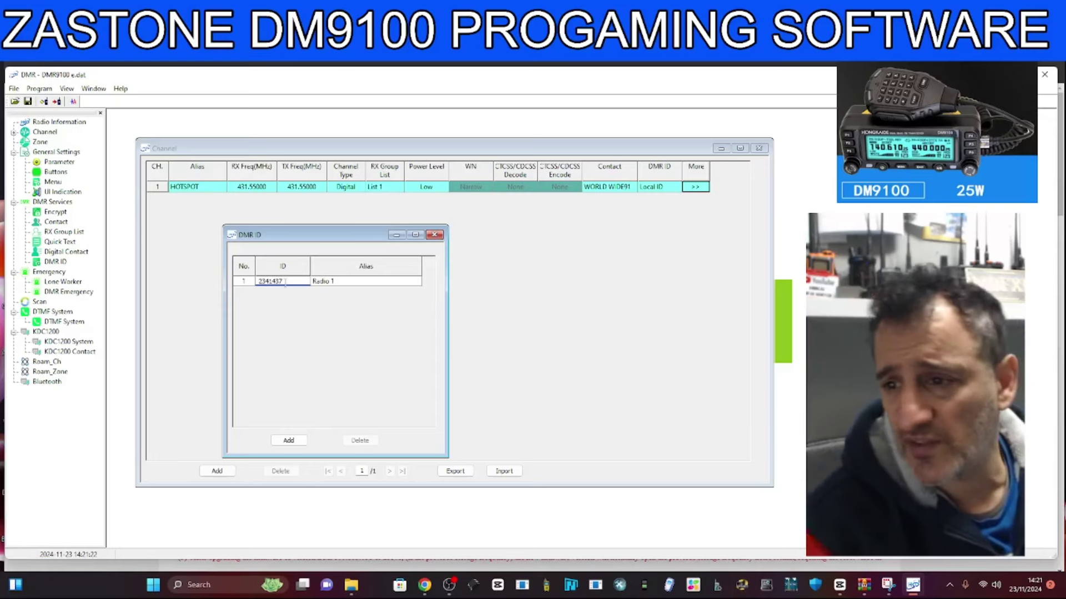
pyautogui.click(343, 281)
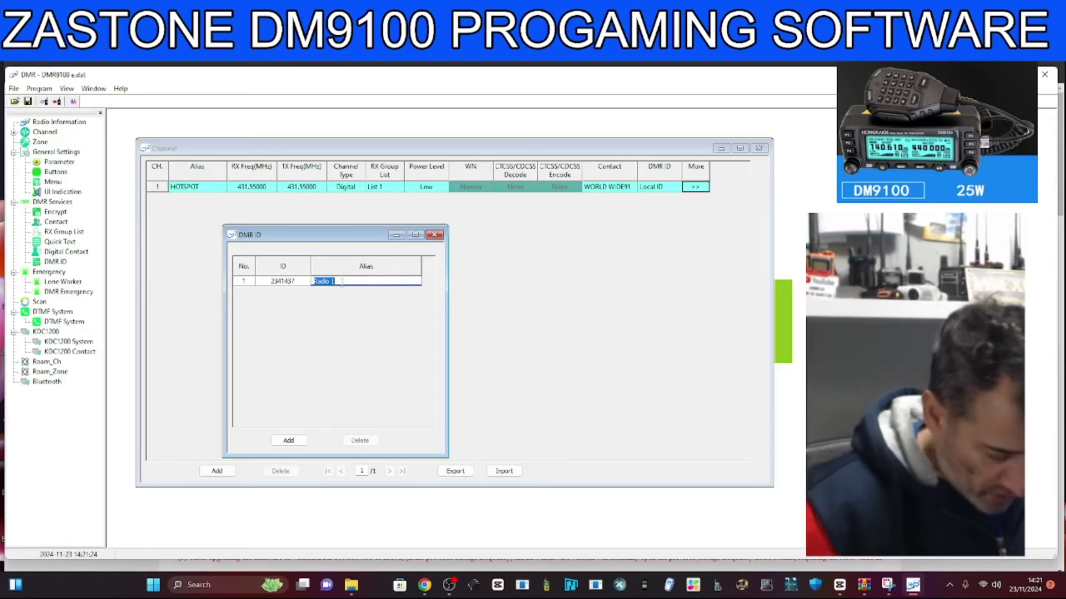
pyautogui.write('M0FXB')
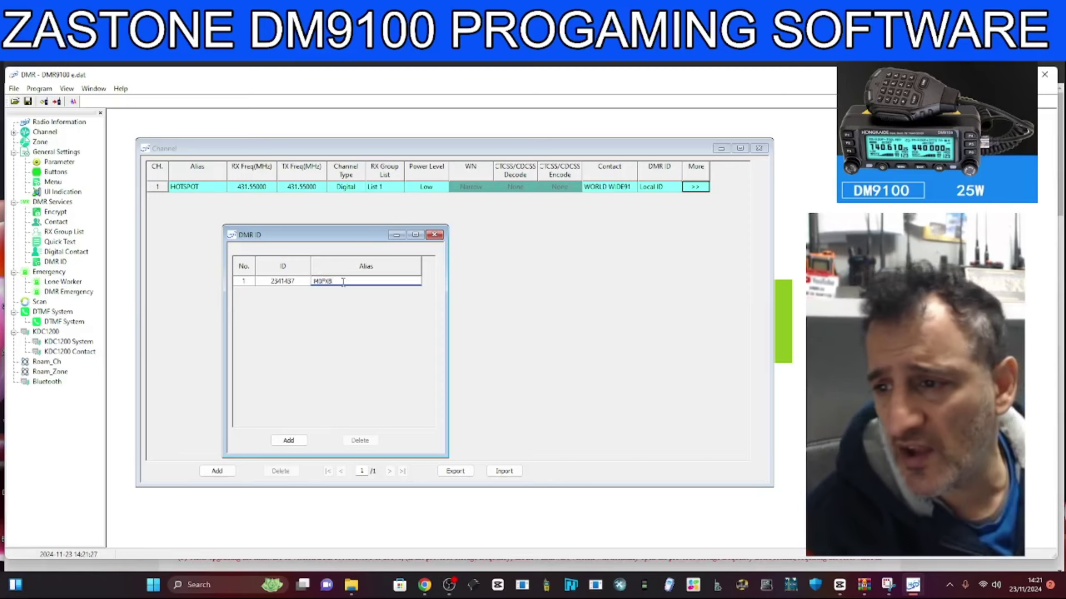
pyautogui.press('Escape')
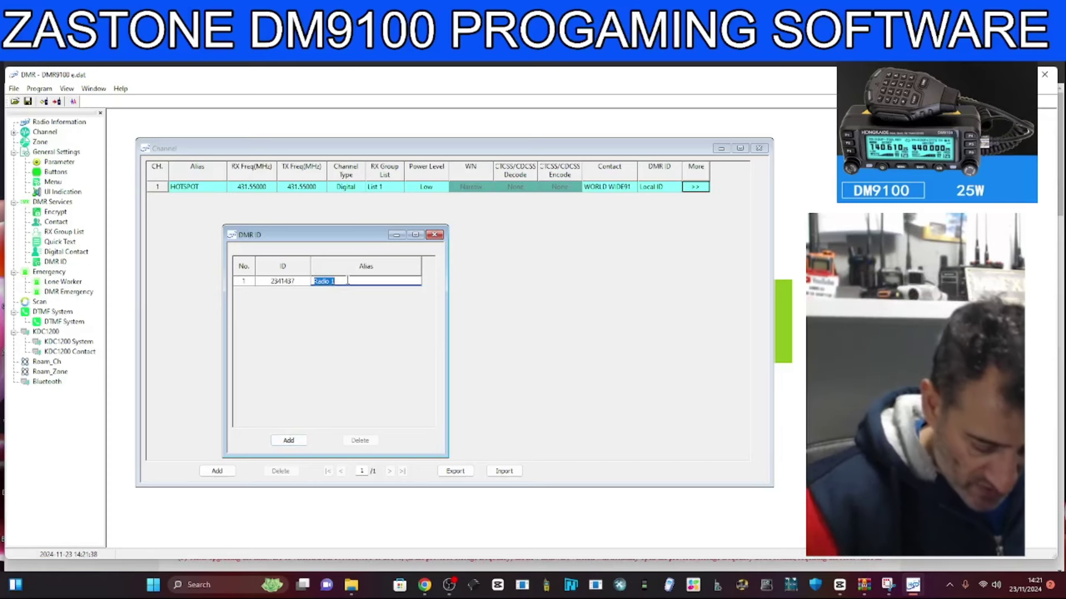
pyautogui.write('M9FXB')
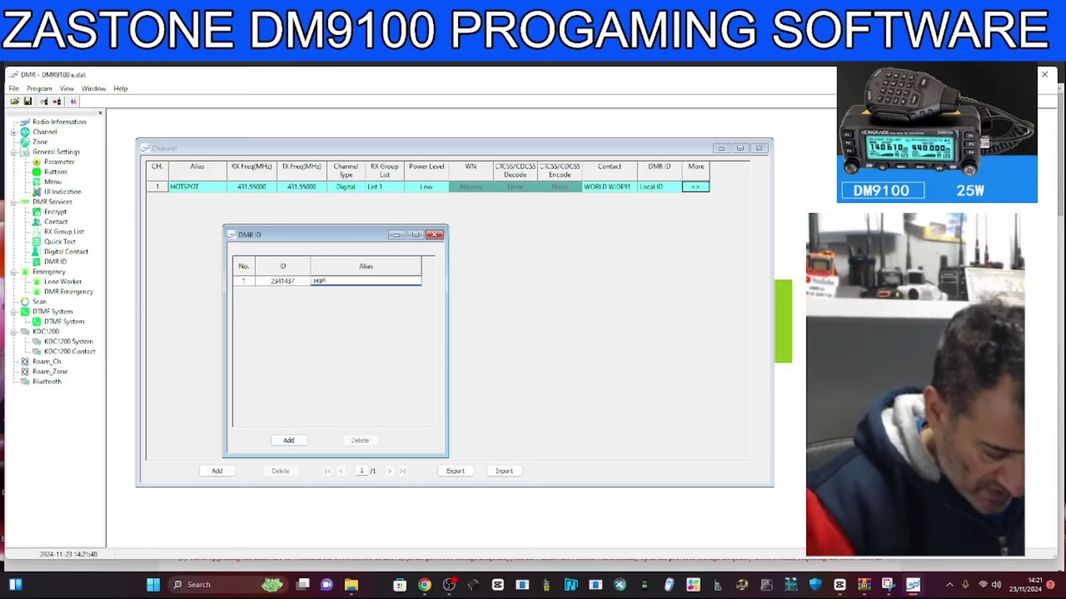
pyautogui.press('BackSpace')
pyautogui.press('BackSpace')
pyautogui.press('BackSpace')
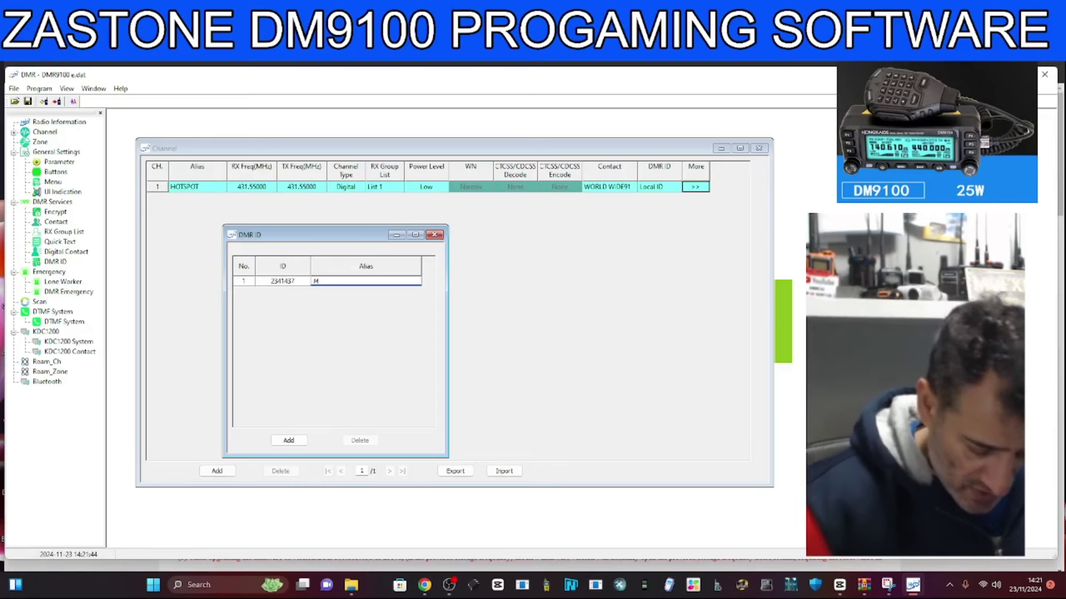
pyautogui.write('0FXB')
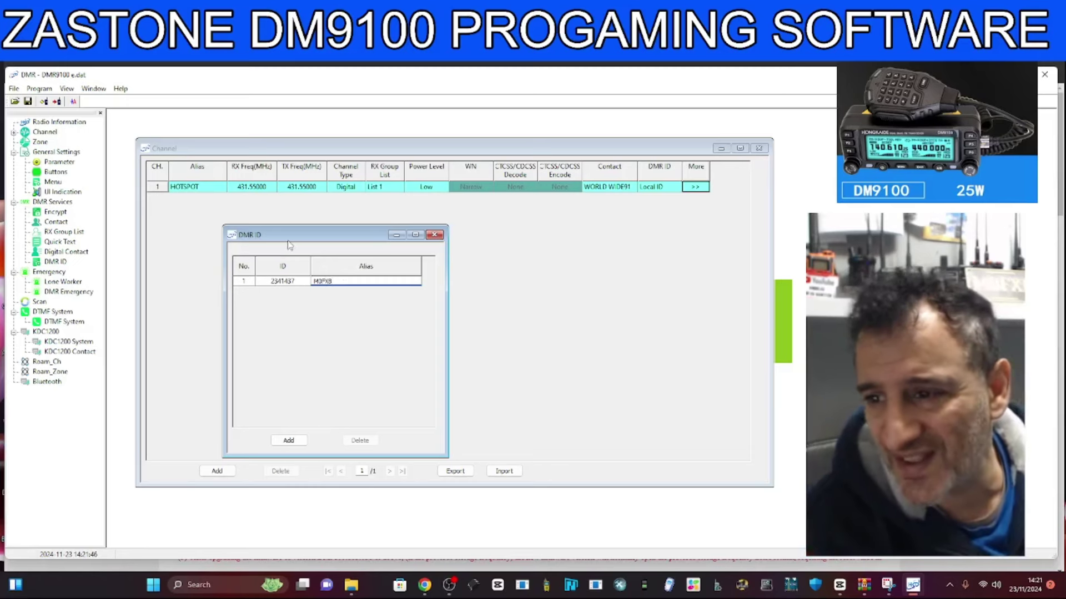
pyautogui.click(289, 440)
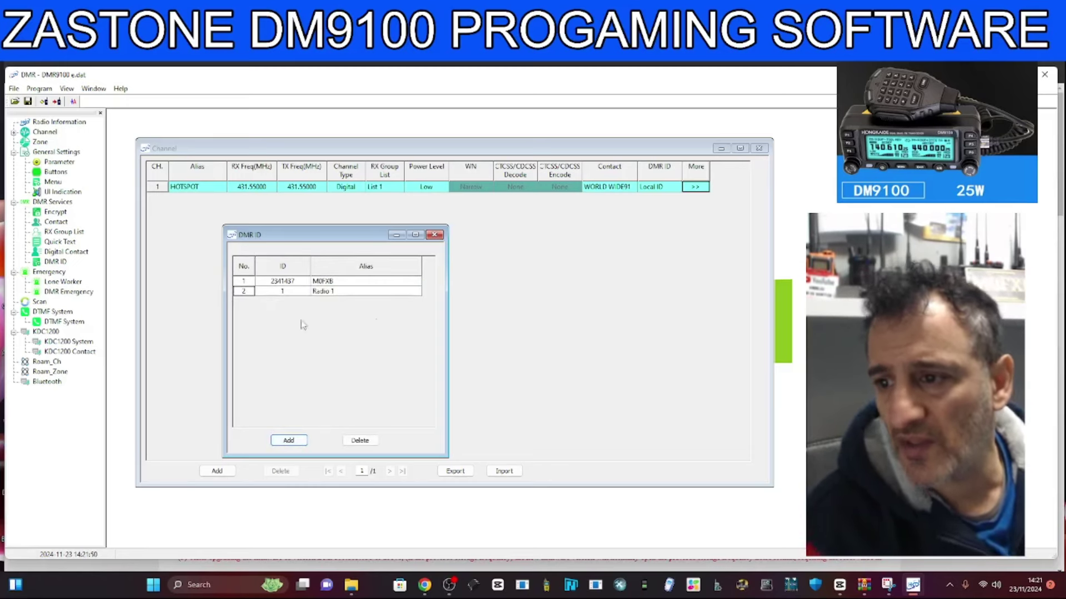
pyautogui.click(434, 234)
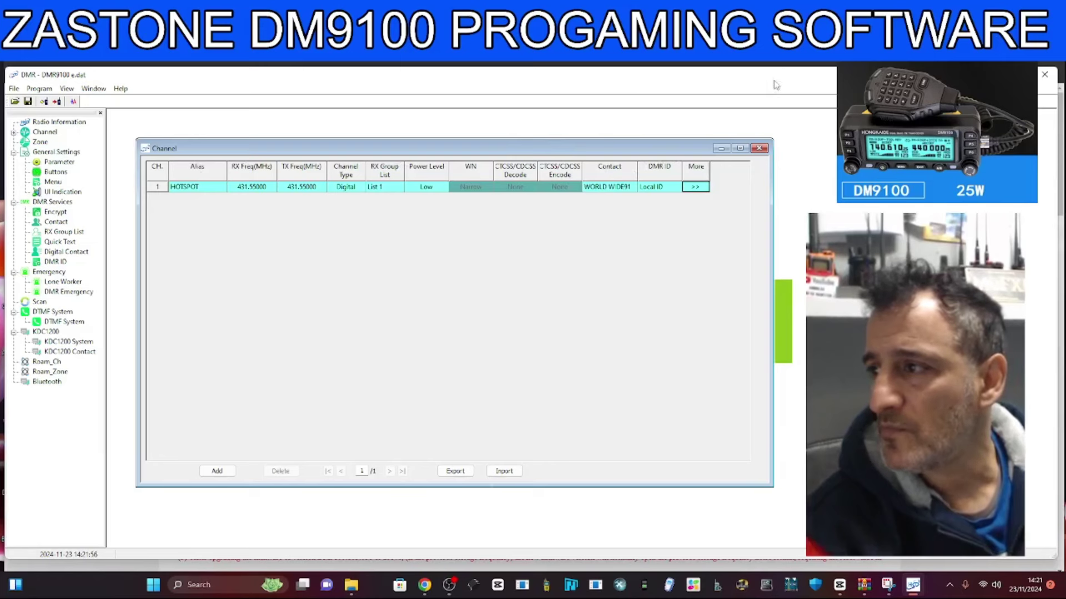
# Switch HOTSPOT's DMR ID from Local ID to the callsign entry.
pyautogui.click(666, 192)
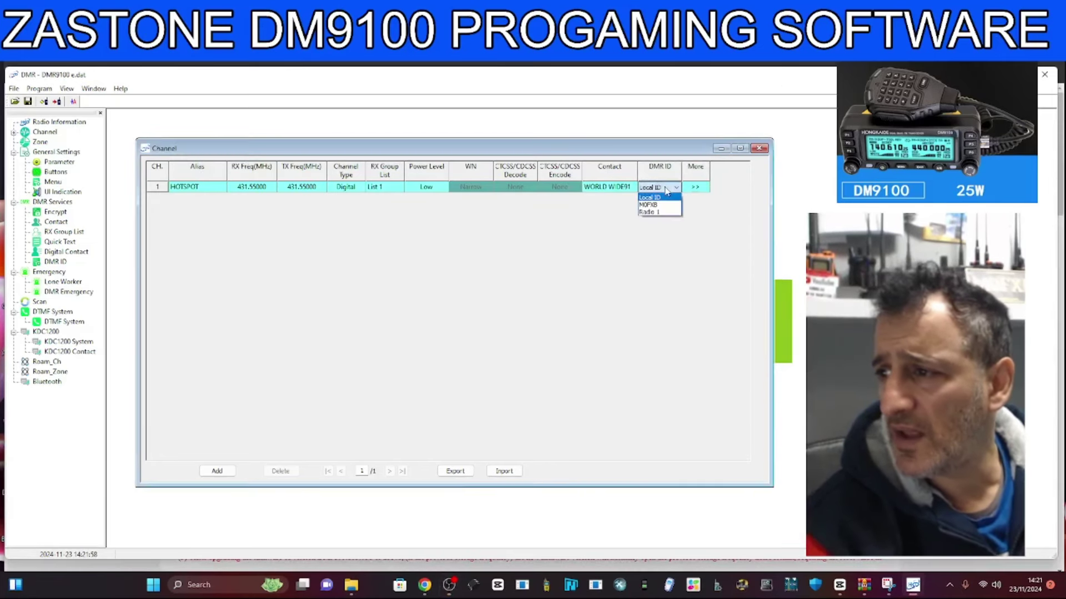
pyautogui.click(662, 202)
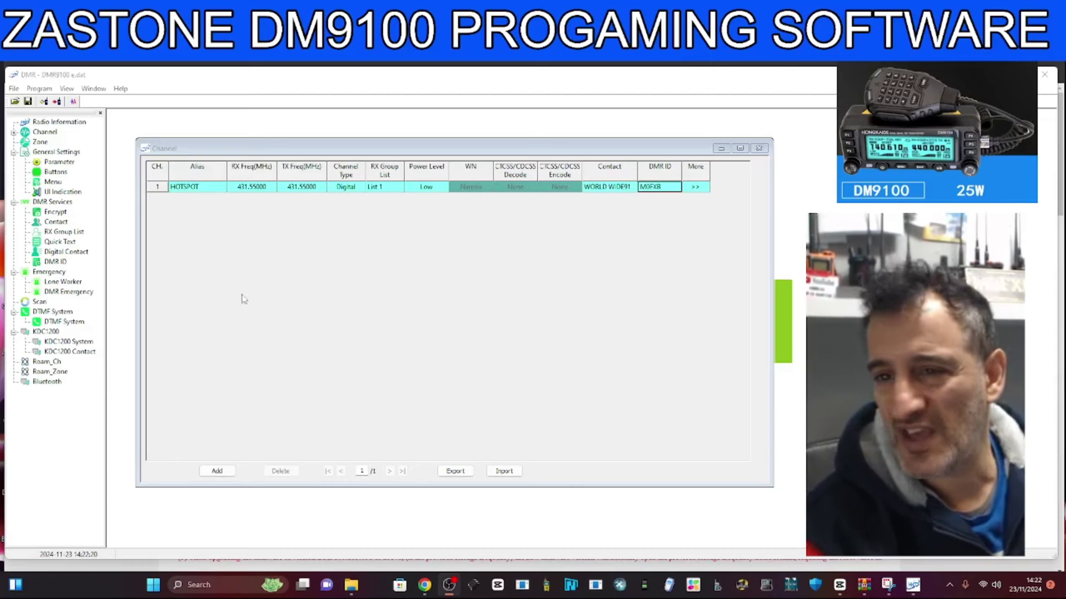
# Save the codeplug over DMR9100 e.dat, confirming the warning.
pyautogui.click(13, 89)
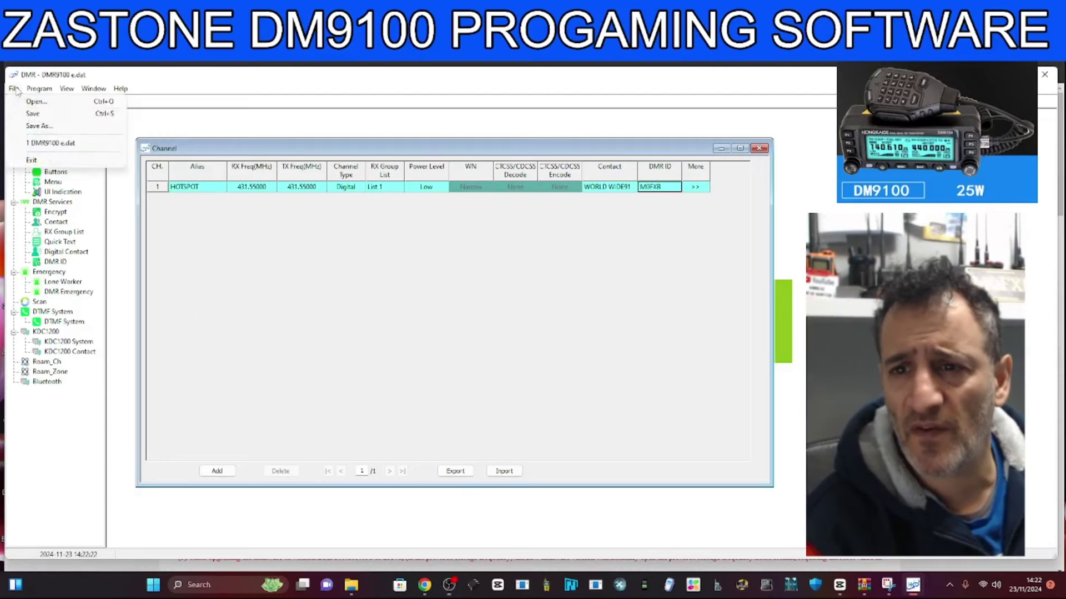
pyautogui.click(33, 117)
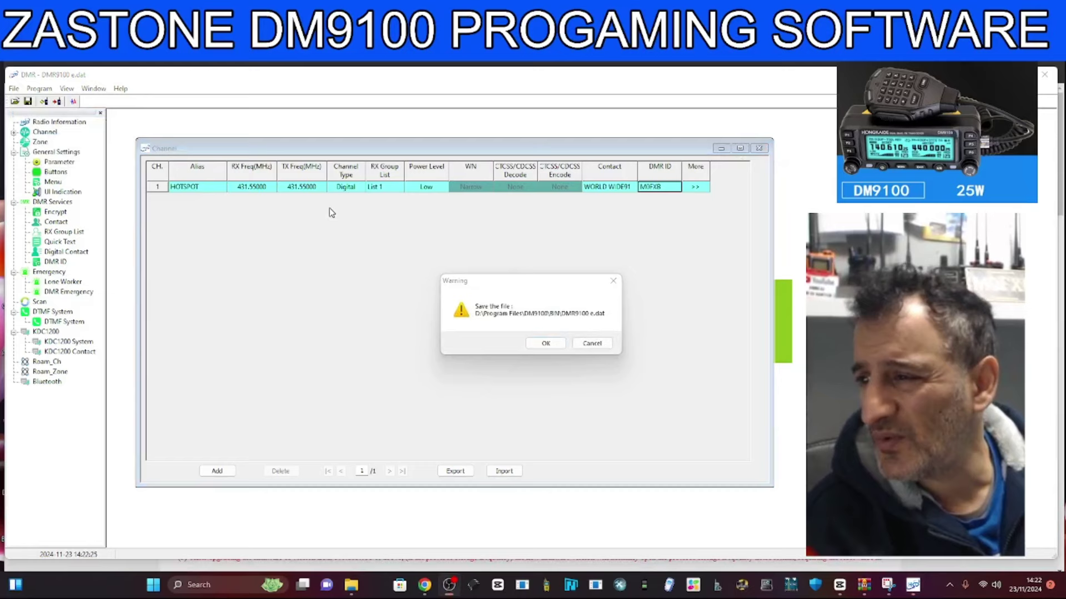
pyautogui.click(546, 343)
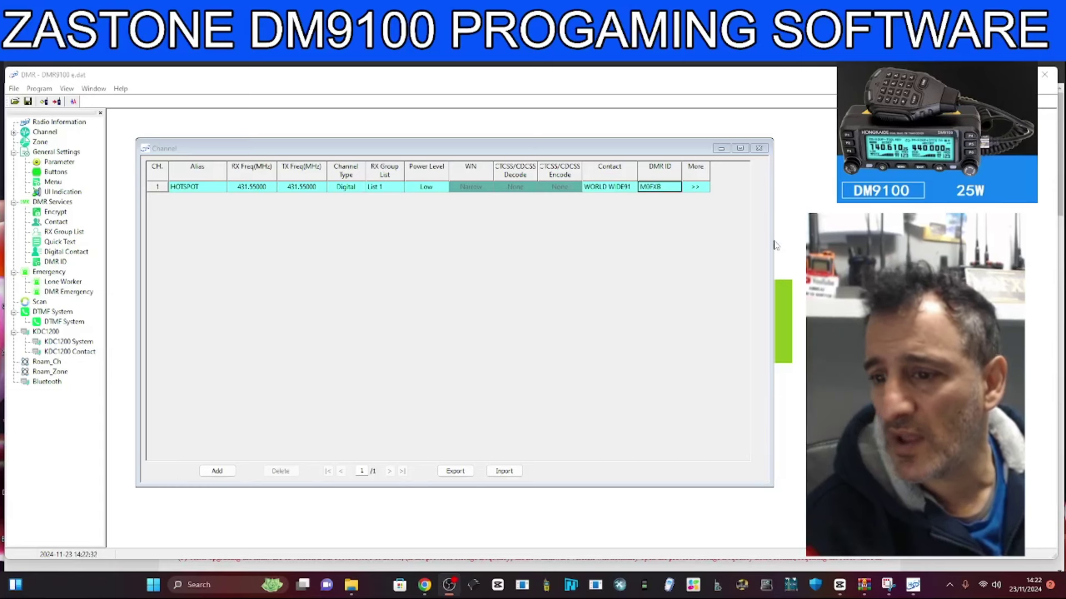
# Add channel 2 as an Analog channel named HUBNET.
pyautogui.click(214, 472)
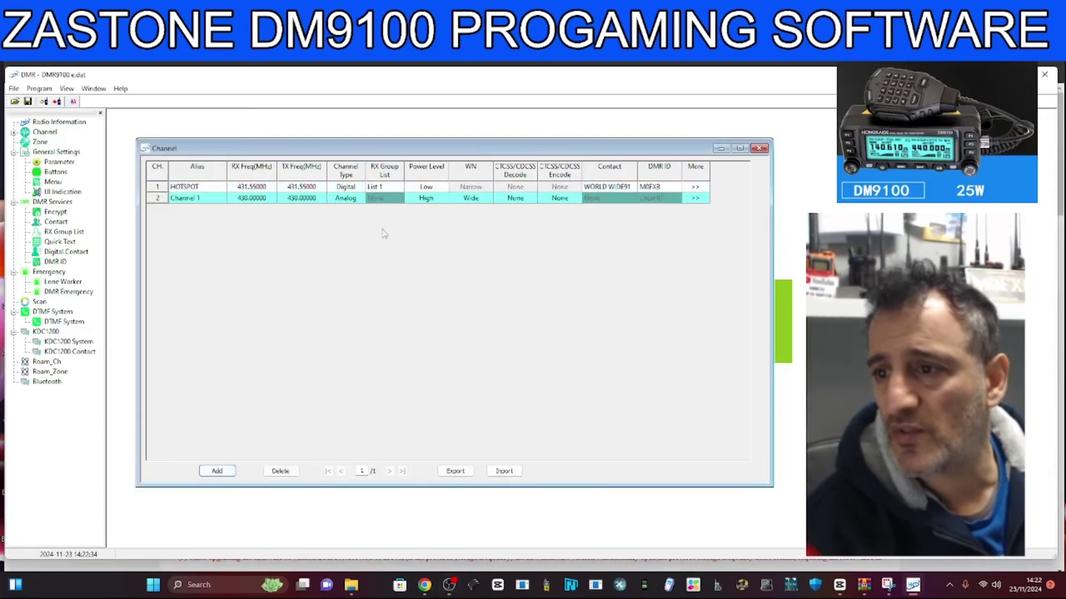
pyautogui.click(358, 204)
pyautogui.click(359, 198)
pyautogui.click(341, 215)
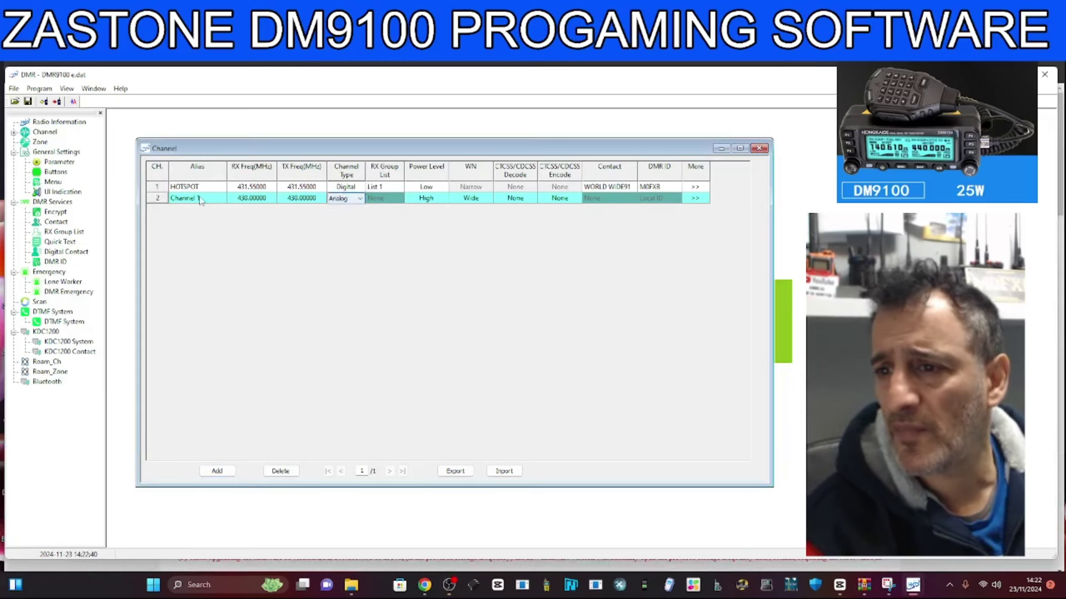
pyautogui.click(199, 198)
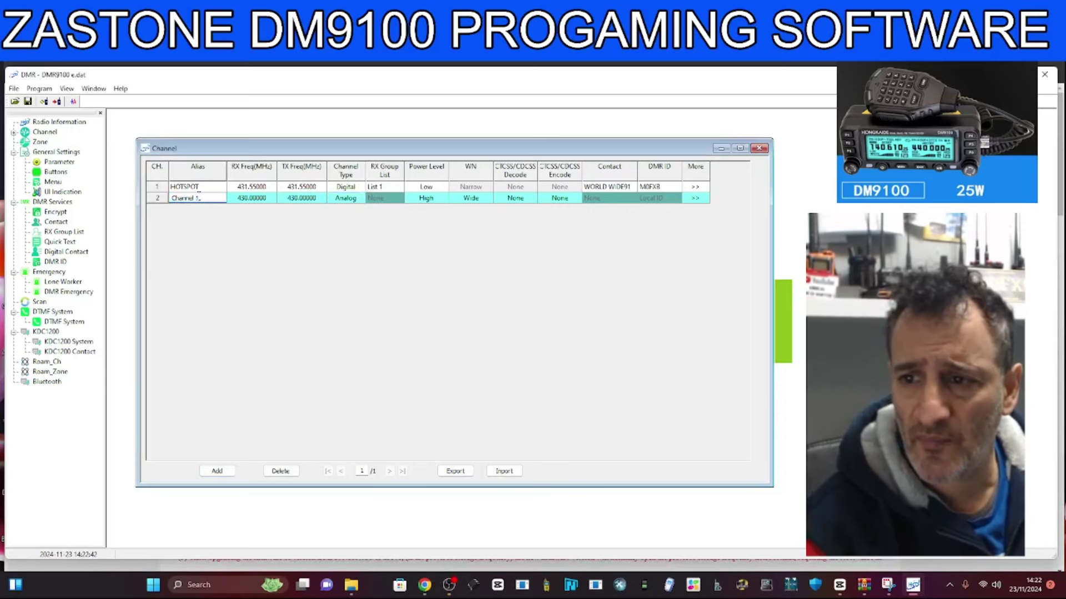
pyautogui.press('BackSpace')
pyautogui.press('BackSpace')
pyautogui.press('BackSpace')
pyautogui.press('BackSpace')
pyautogui.press('BackSpace')
pyautogui.press('BackSpace')
pyautogui.press('BackSpace')
pyautogui.press('BackSpace')
pyautogui.press('BackSpace')
pyautogui.write('CH')
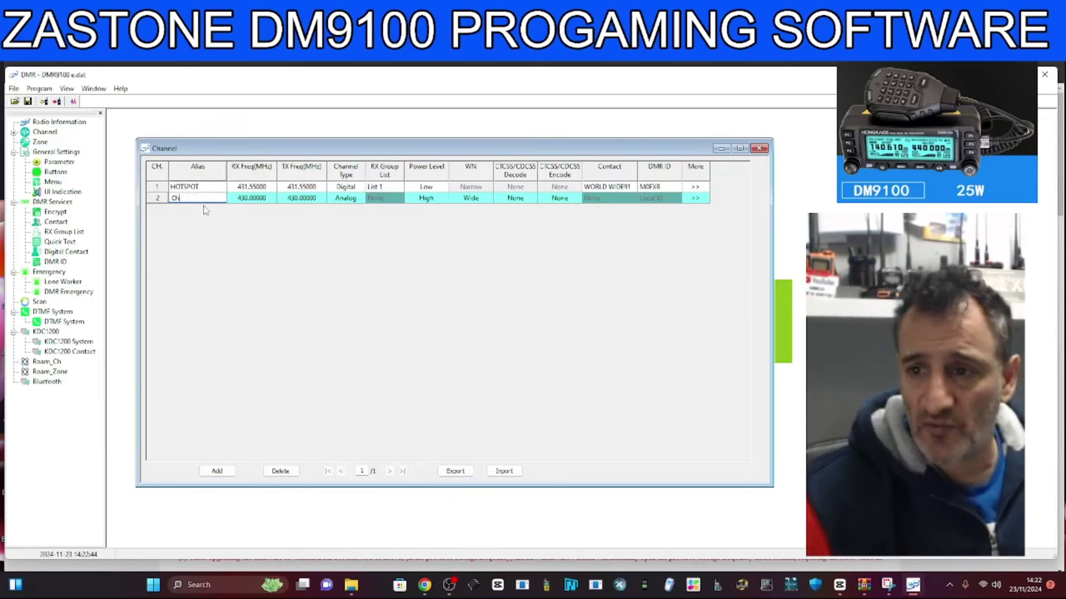
pyautogui.write('HU')
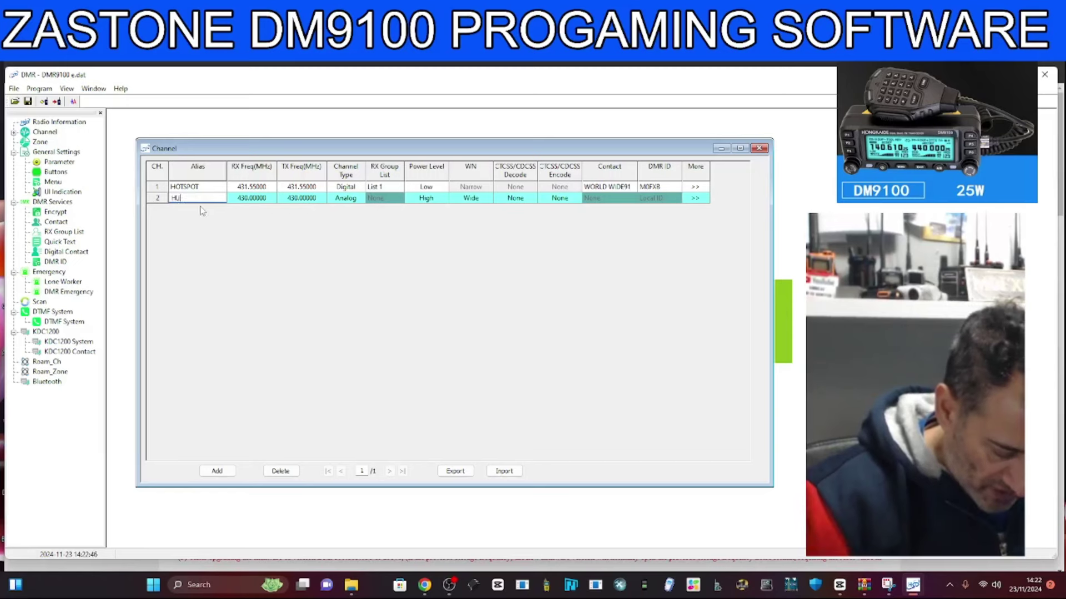
pyautogui.write('BNET')
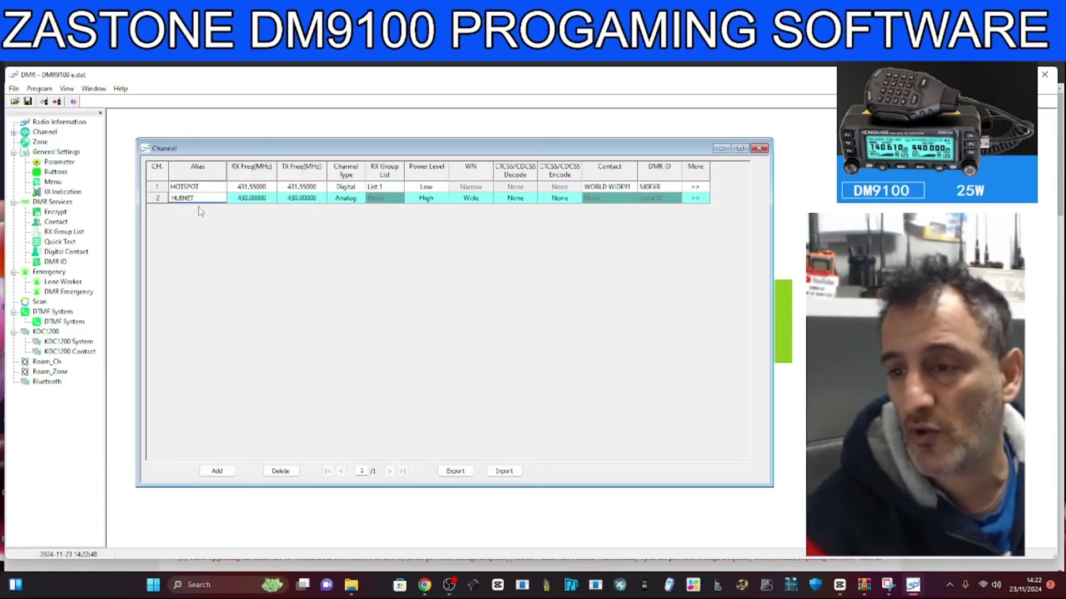
pyautogui.click(259, 198)
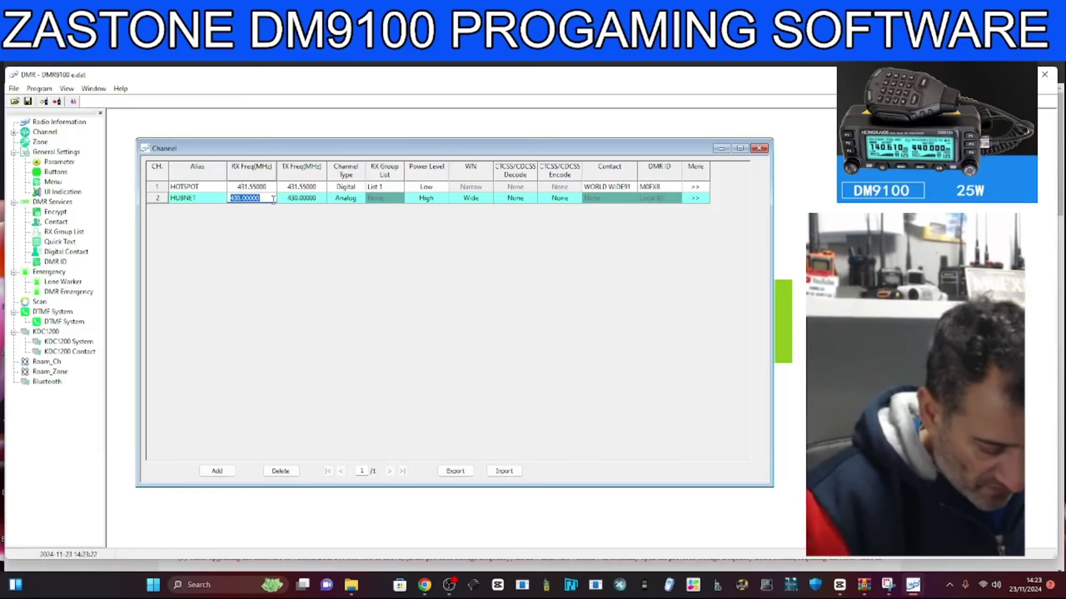
# Set HUBNET's receive and transmit frequencies to 434.55000 MHz.
pyautogui.write('434.550')
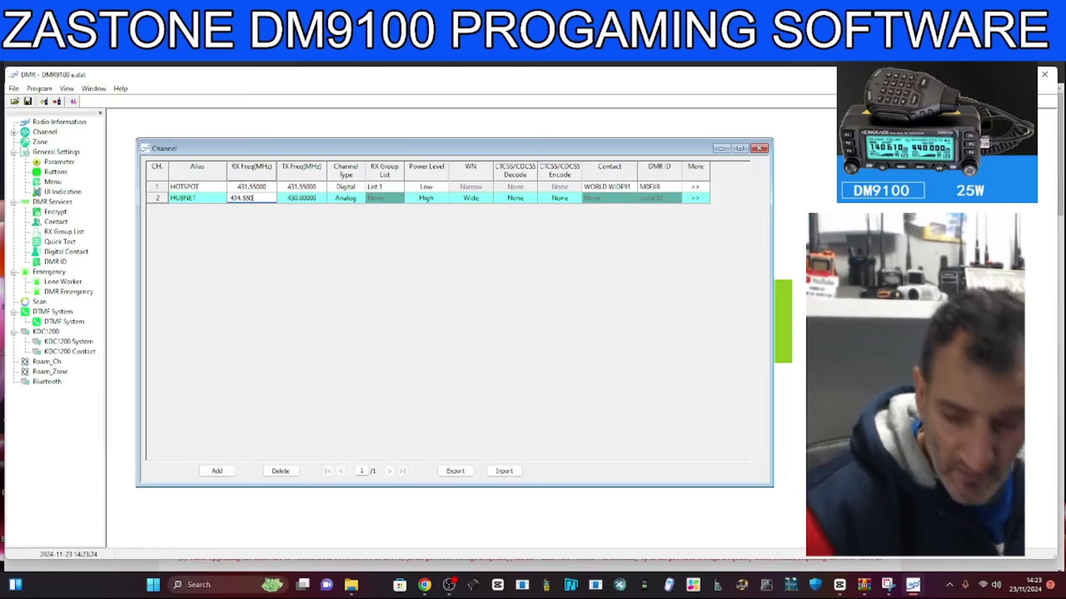
pyautogui.click(325, 200)
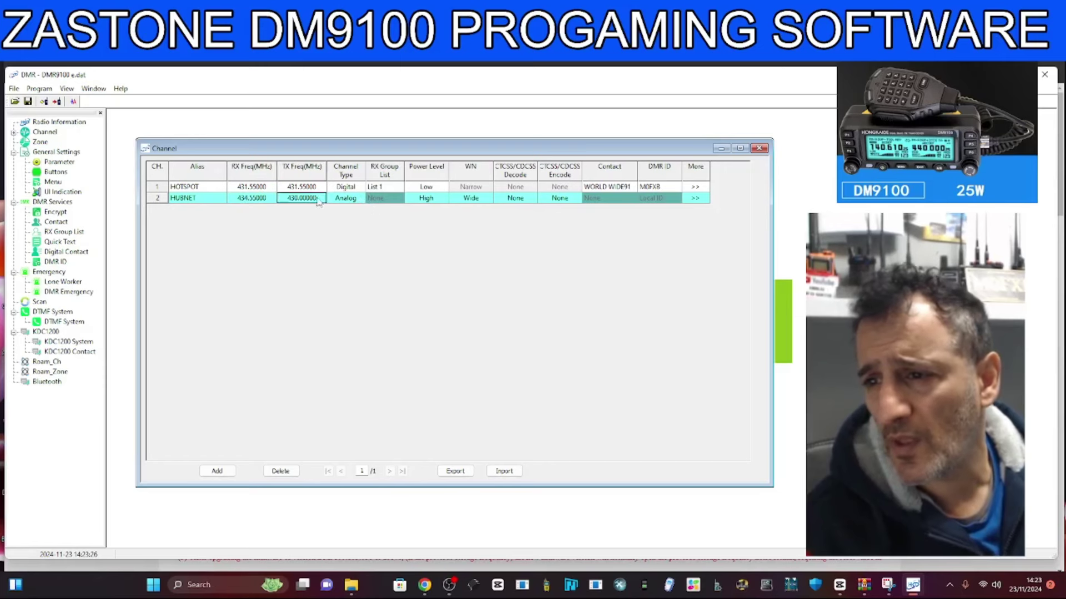
pyautogui.write('43')
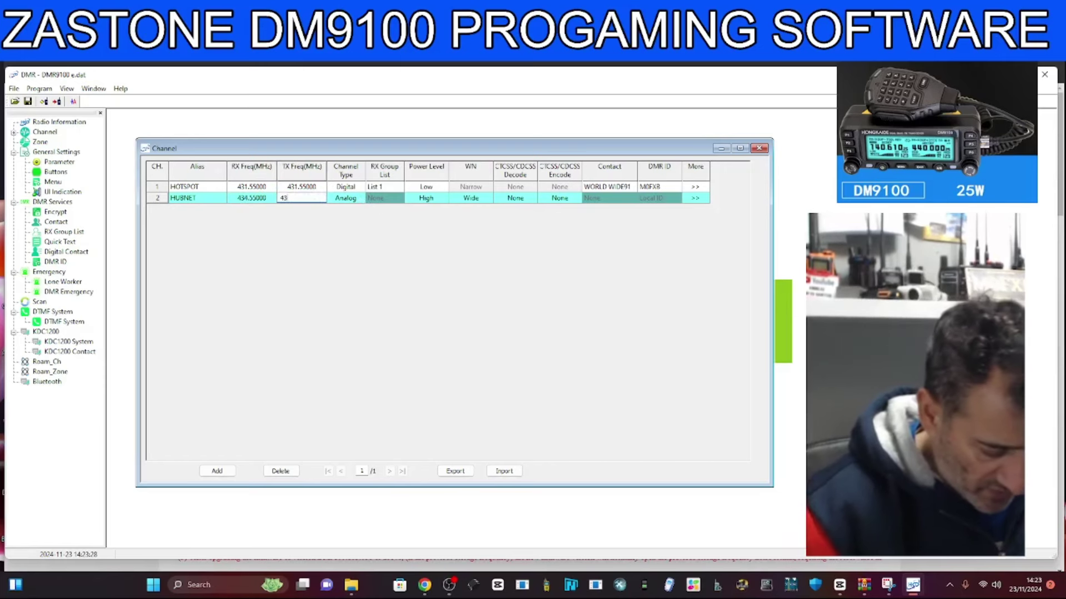
pyautogui.write('4.550')
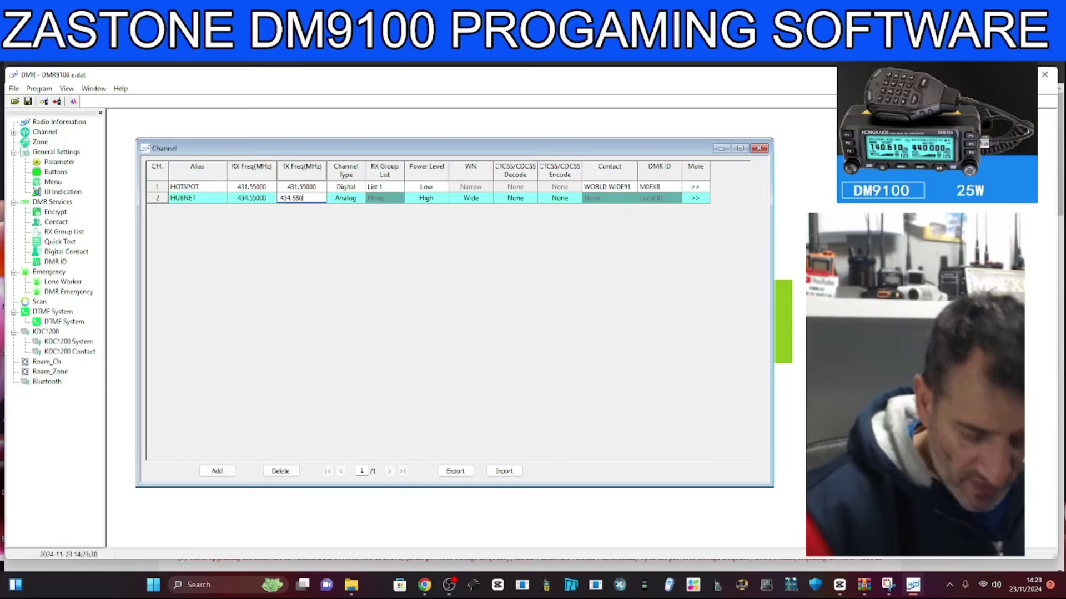
pyautogui.press('Return')
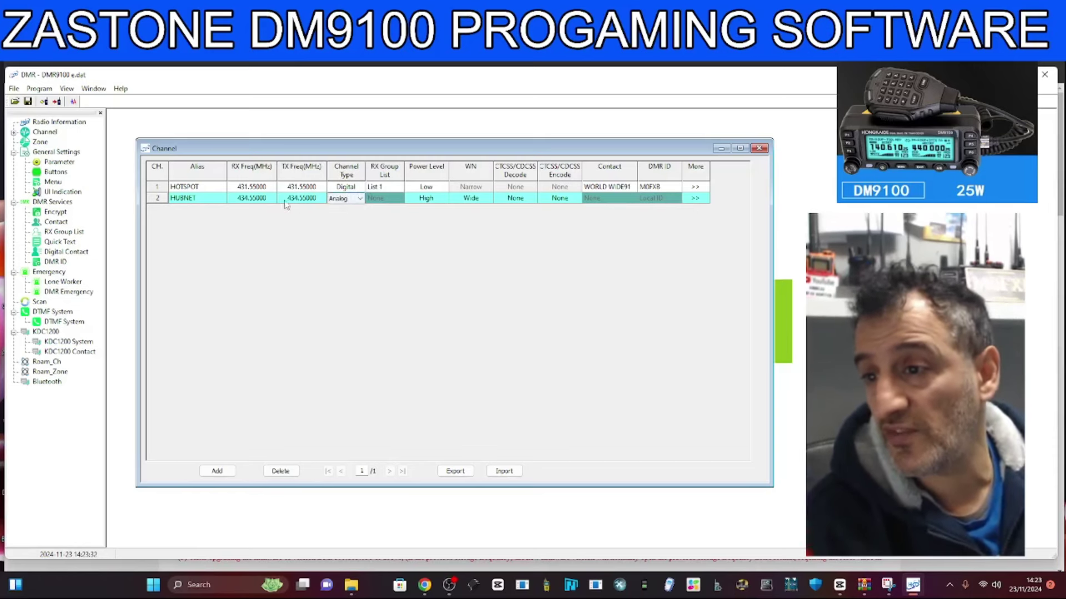
# Set HUBNET's power to Low and its CTCSS encode tone to 77.0.
pyautogui.click(357, 201)
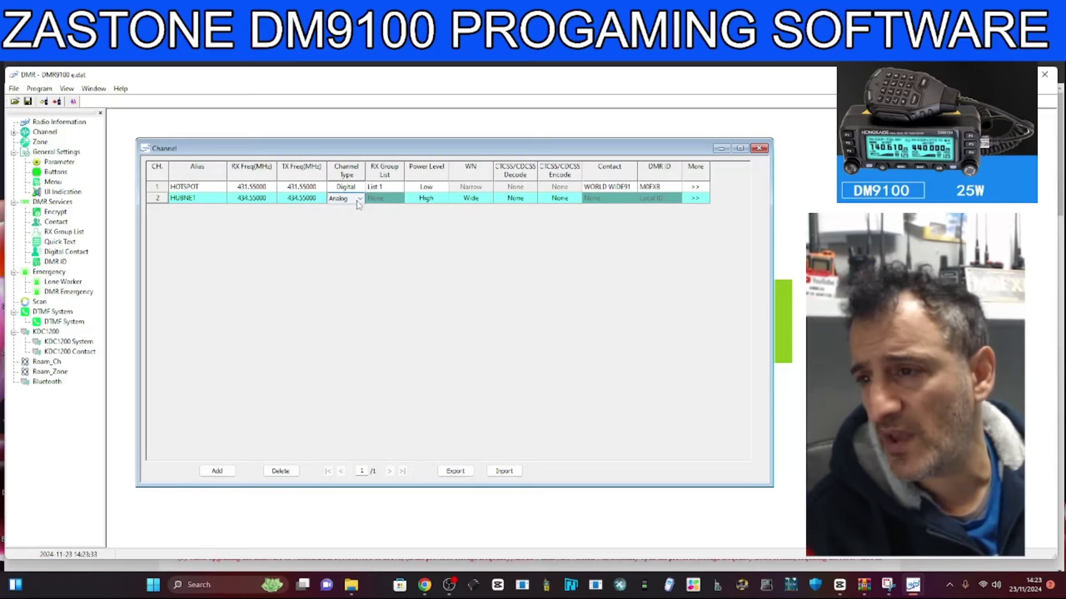
pyautogui.click(442, 205)
pyautogui.click(442, 204)
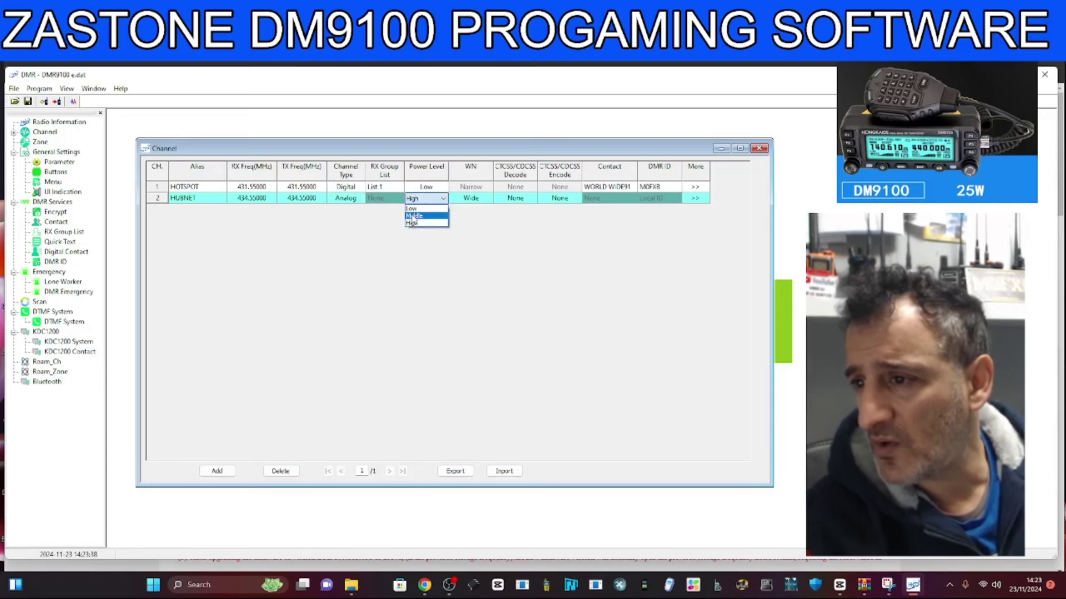
pyautogui.click(438, 210)
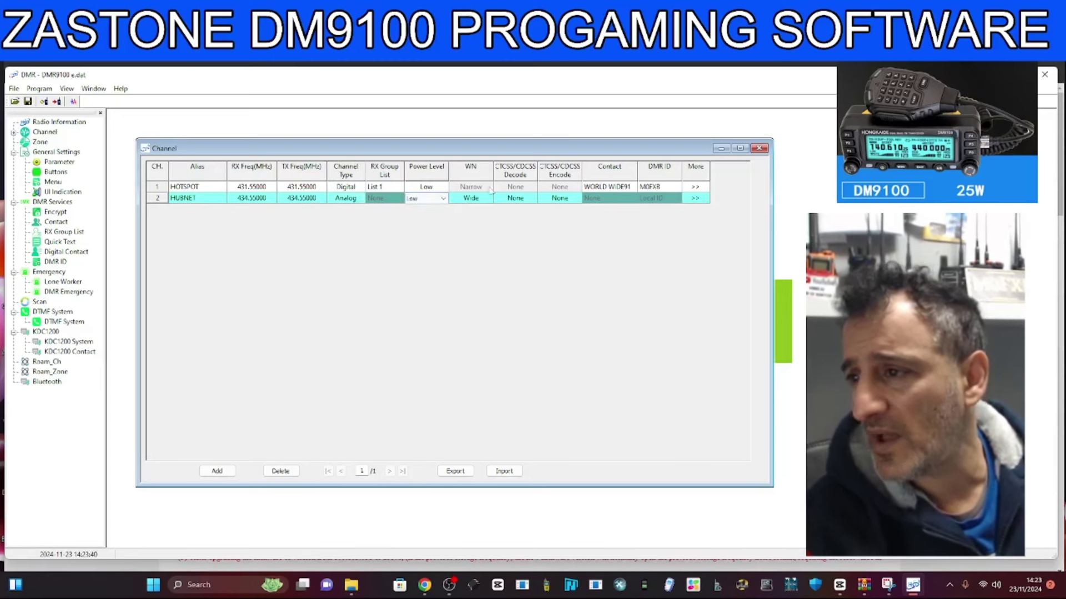
pyautogui.click(571, 201)
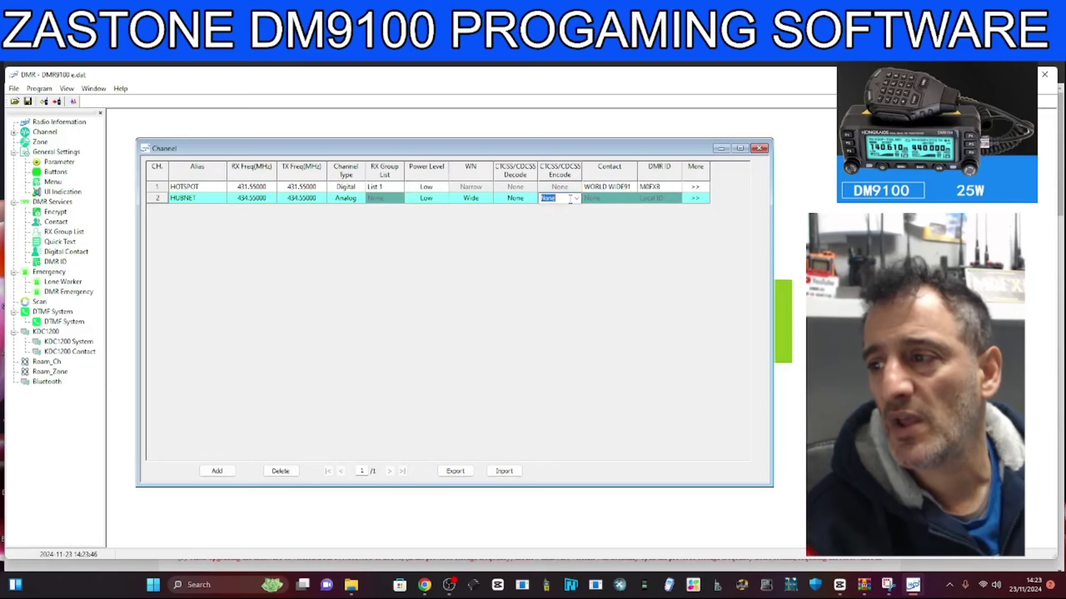
pyautogui.click(576, 199)
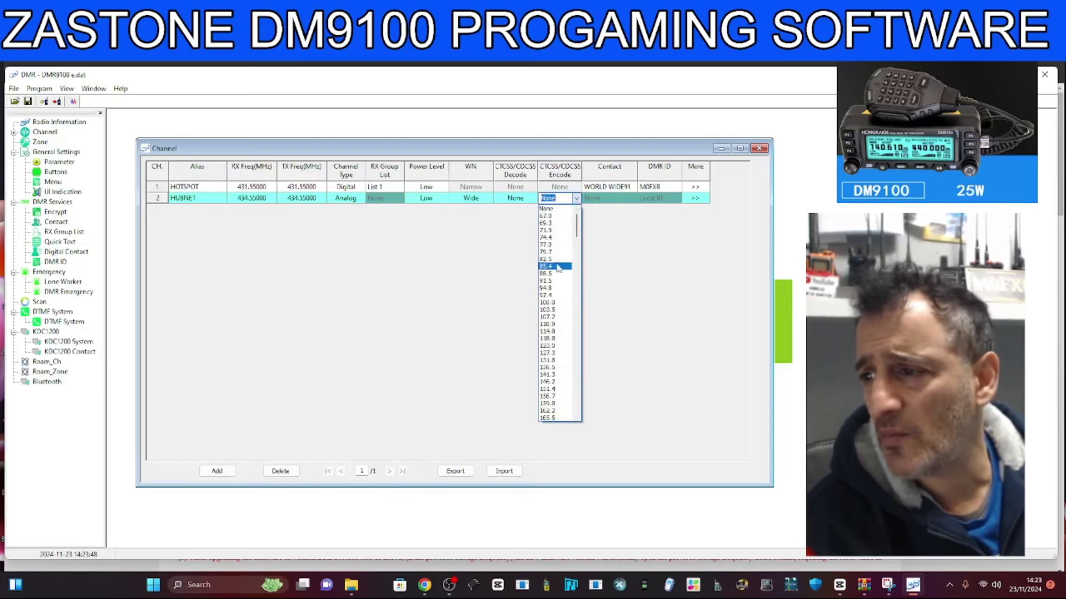
pyautogui.click(554, 245)
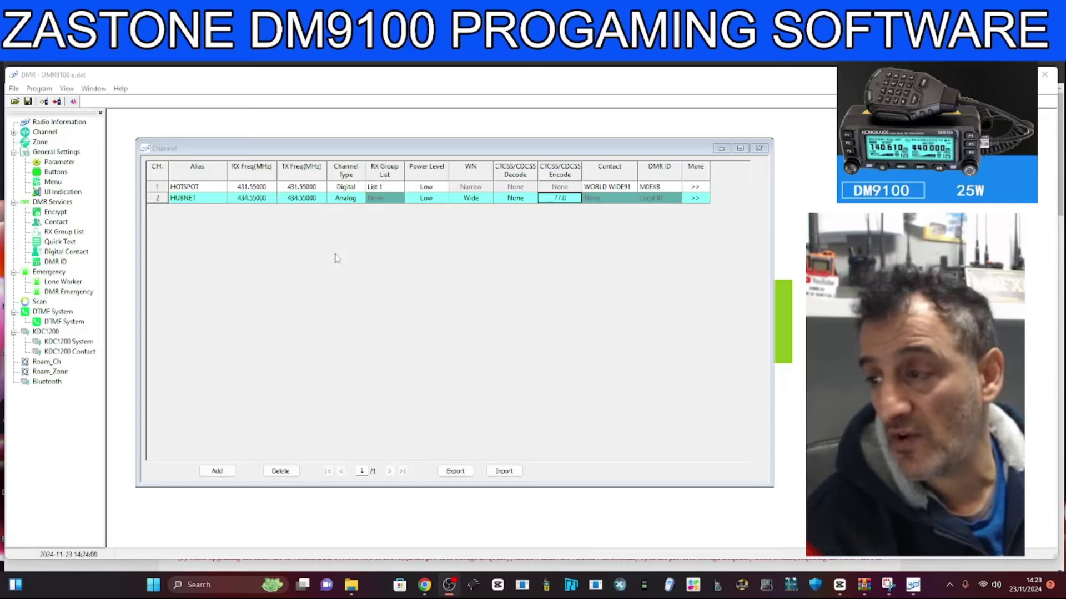
pyautogui.click(701, 199)
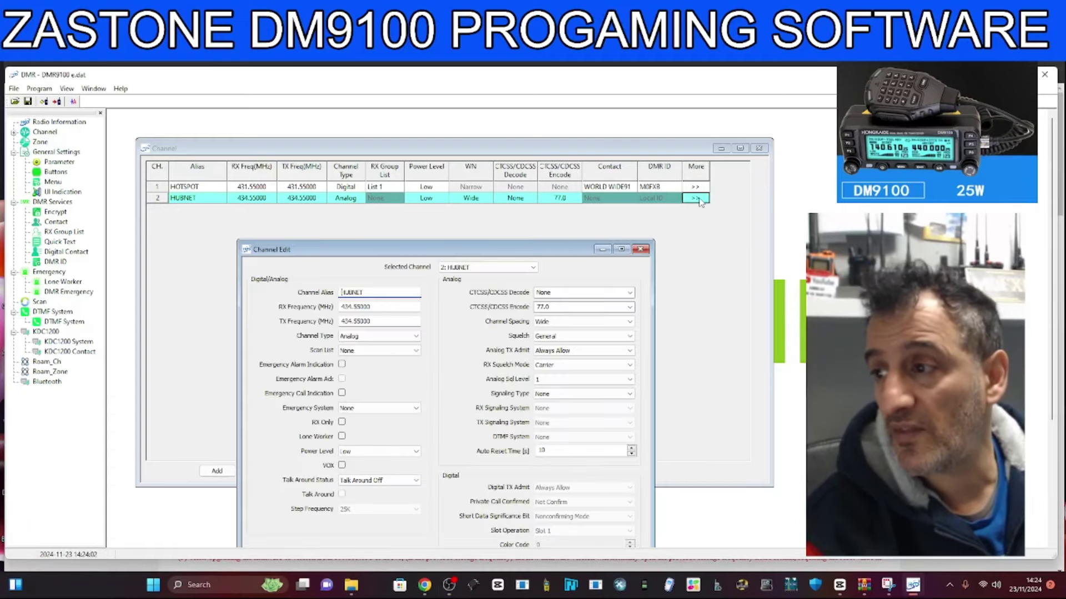
pyautogui.moveTo(499, 250); pyautogui.dragTo(393, 121)
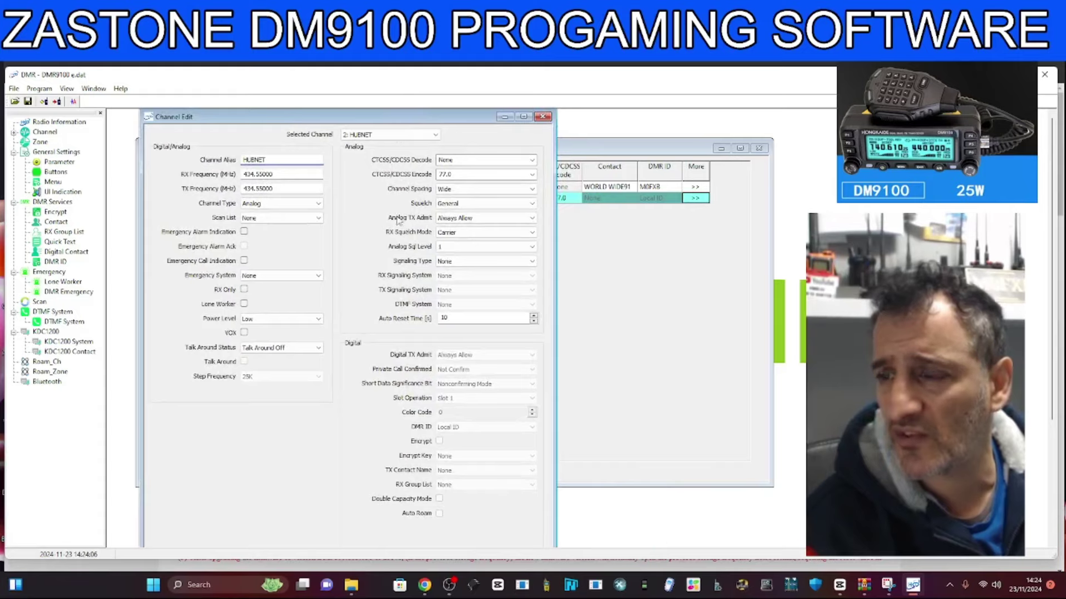
pyautogui.moveTo(410, 116); pyautogui.dragTo(389, 141)
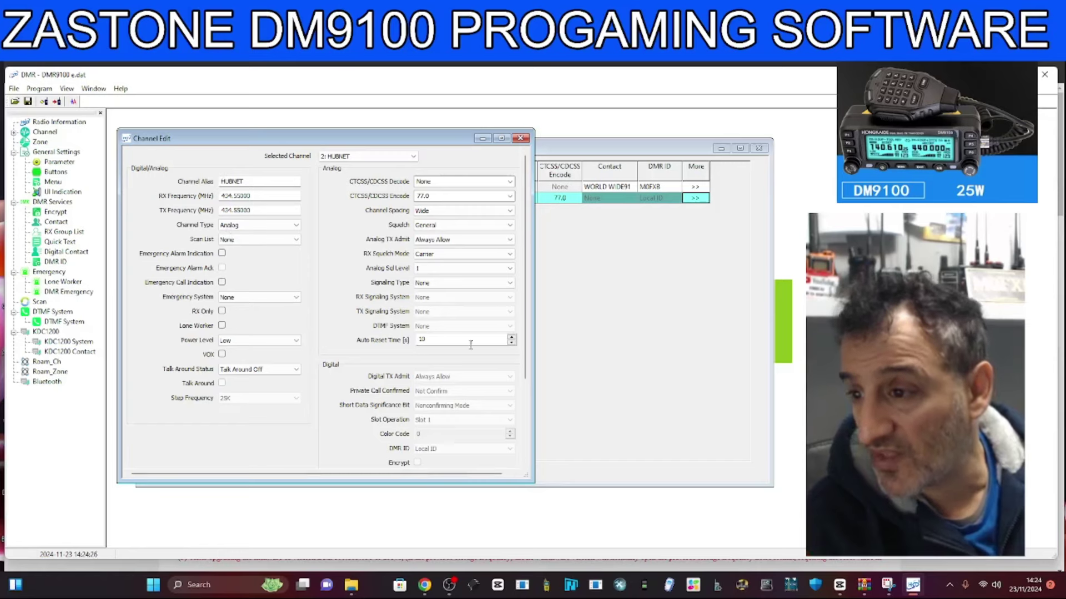
pyautogui.click(511, 337)
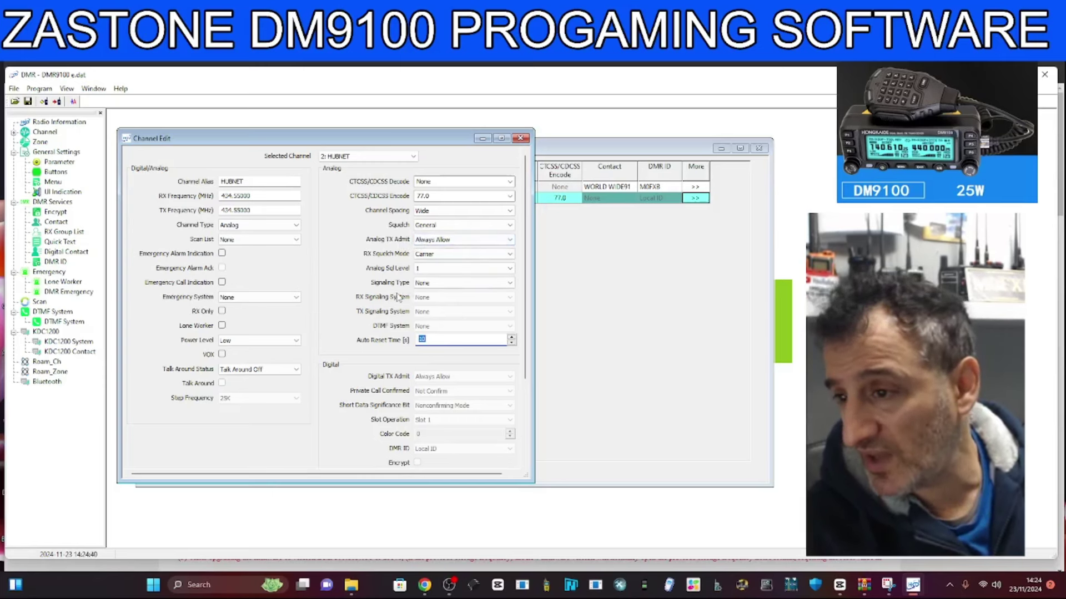
pyautogui.click(510, 283)
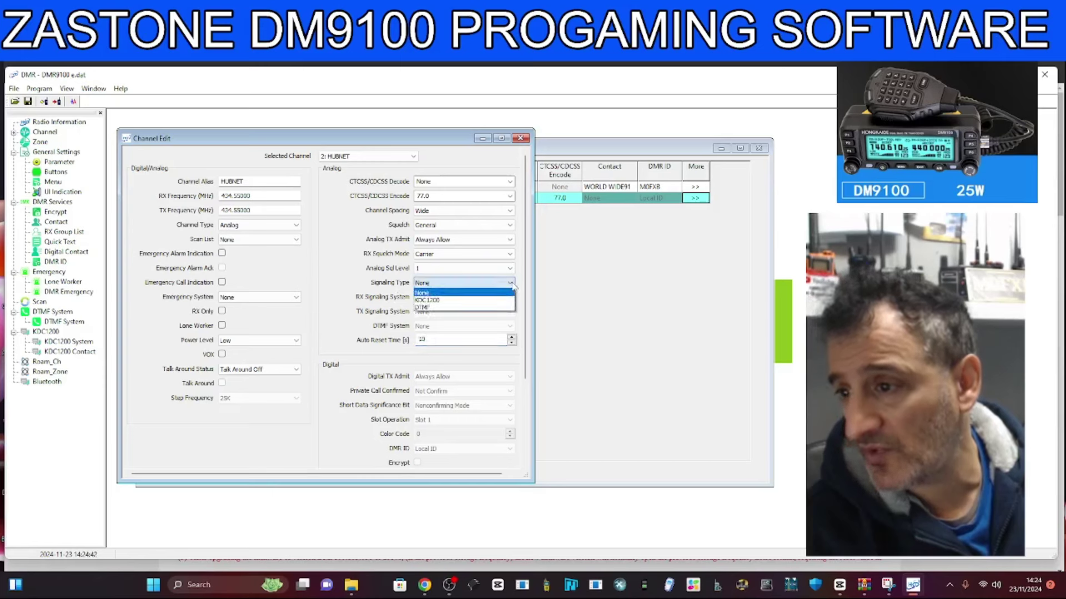
pyautogui.click(511, 284)
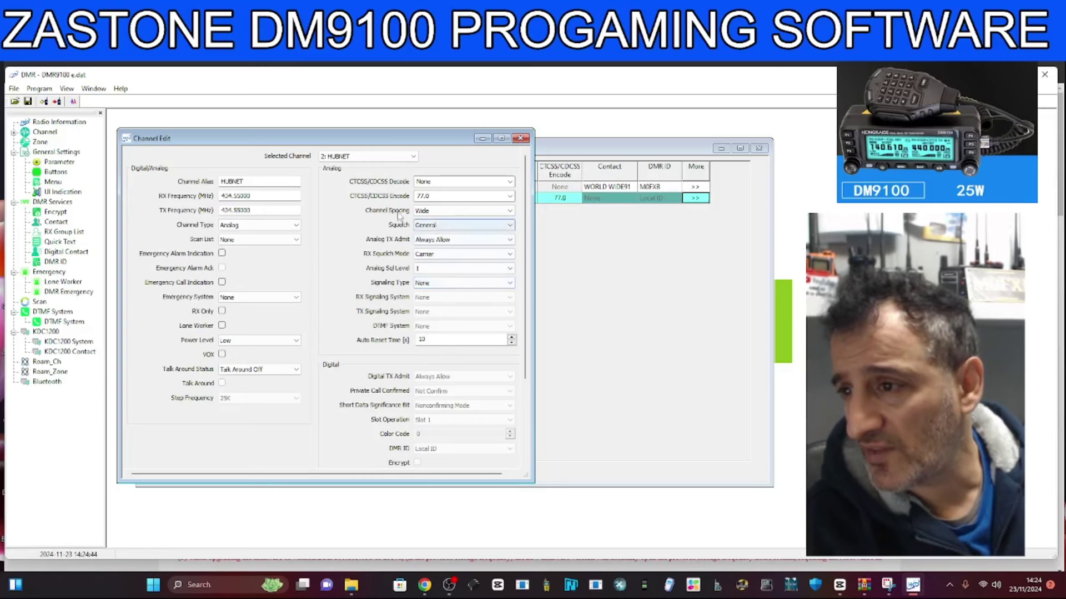
pyautogui.click(520, 138)
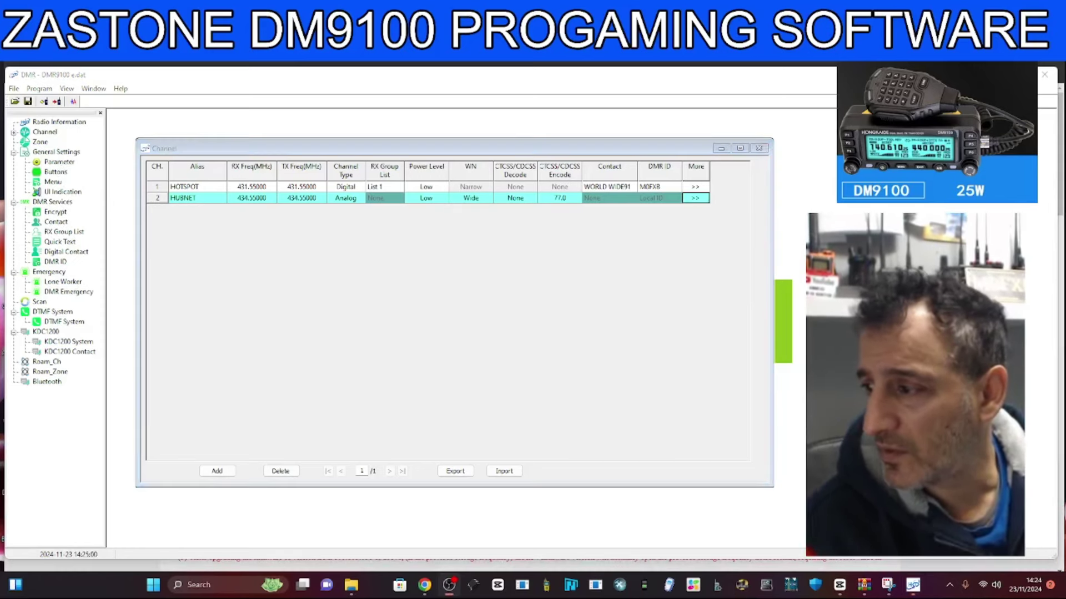
pyautogui.click(47, 382)
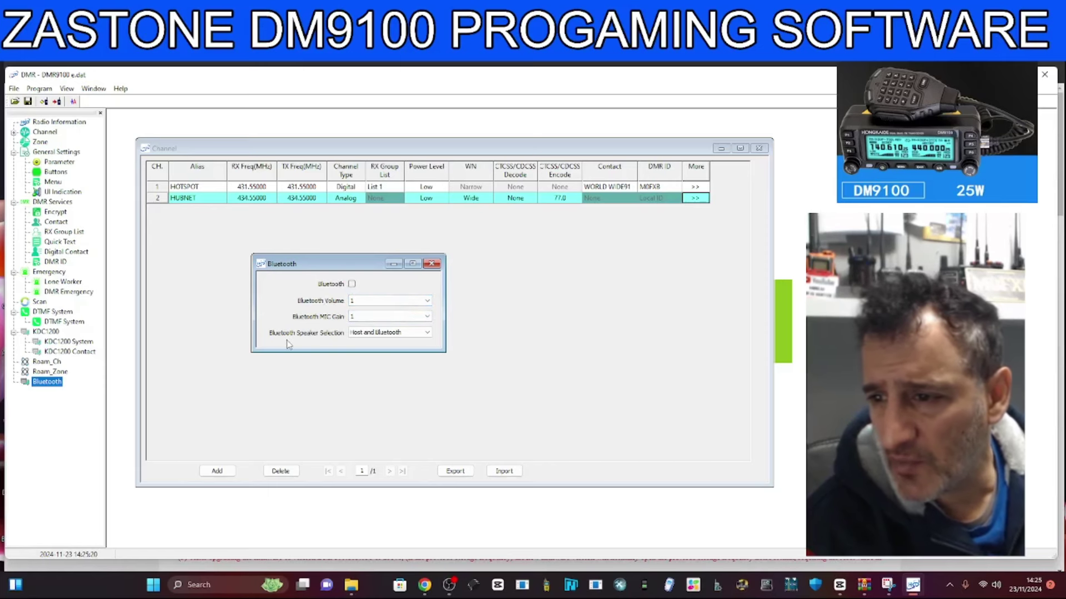
pyautogui.click(428, 333)
pyautogui.click(427, 333)
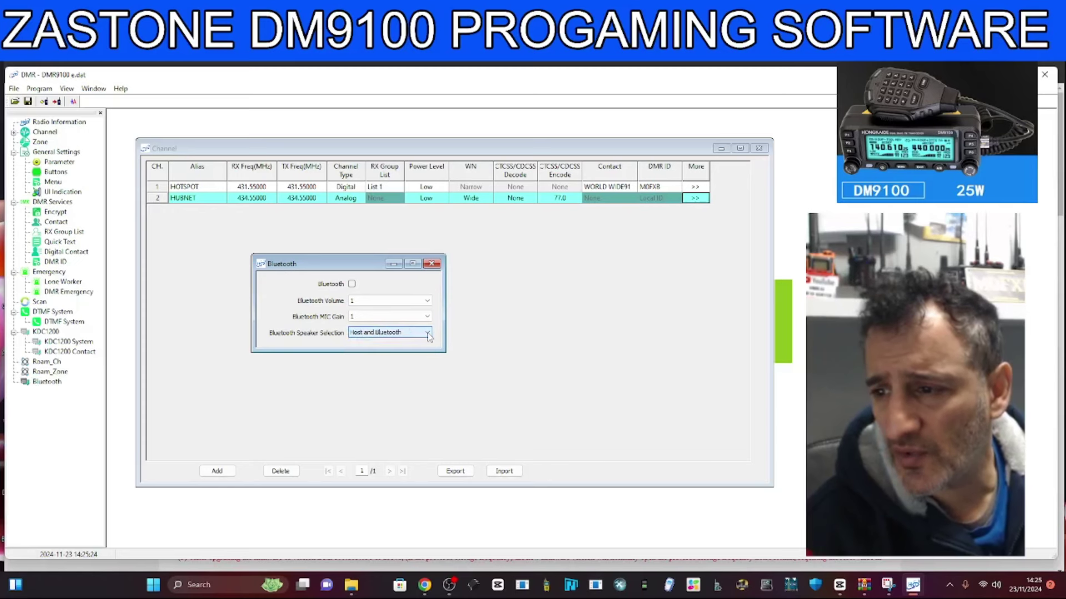
pyautogui.click(427, 333)
pyautogui.click(427, 333)
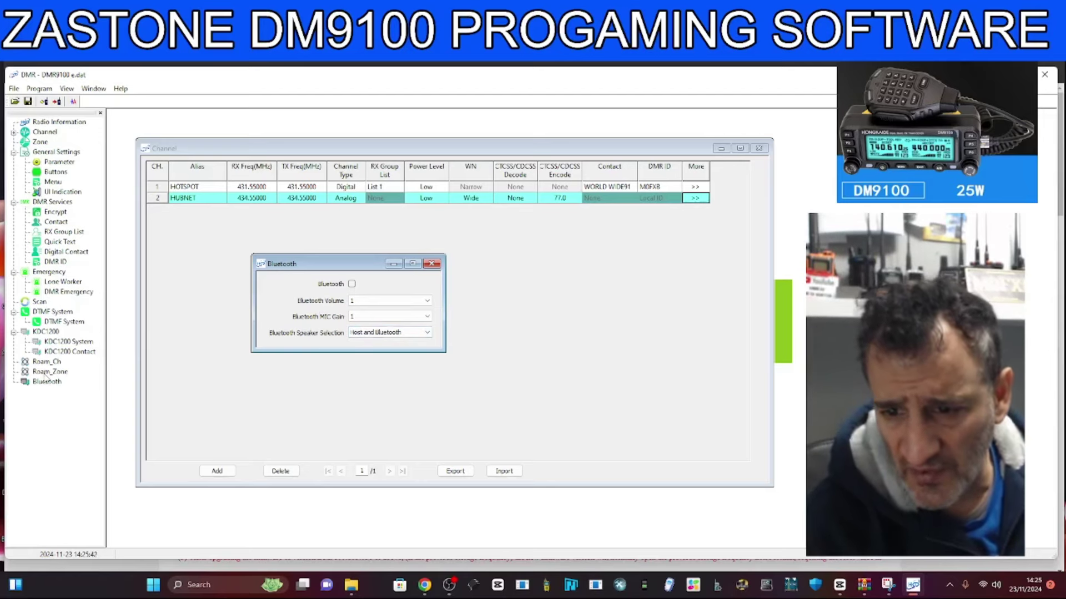
pyautogui.click(47, 371)
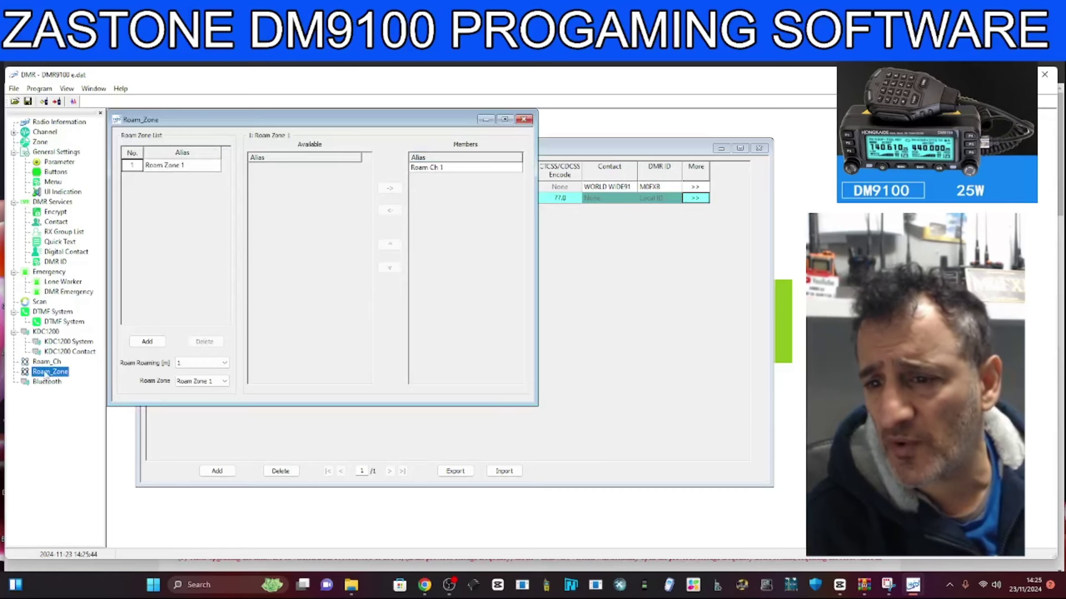
pyautogui.click(45, 363)
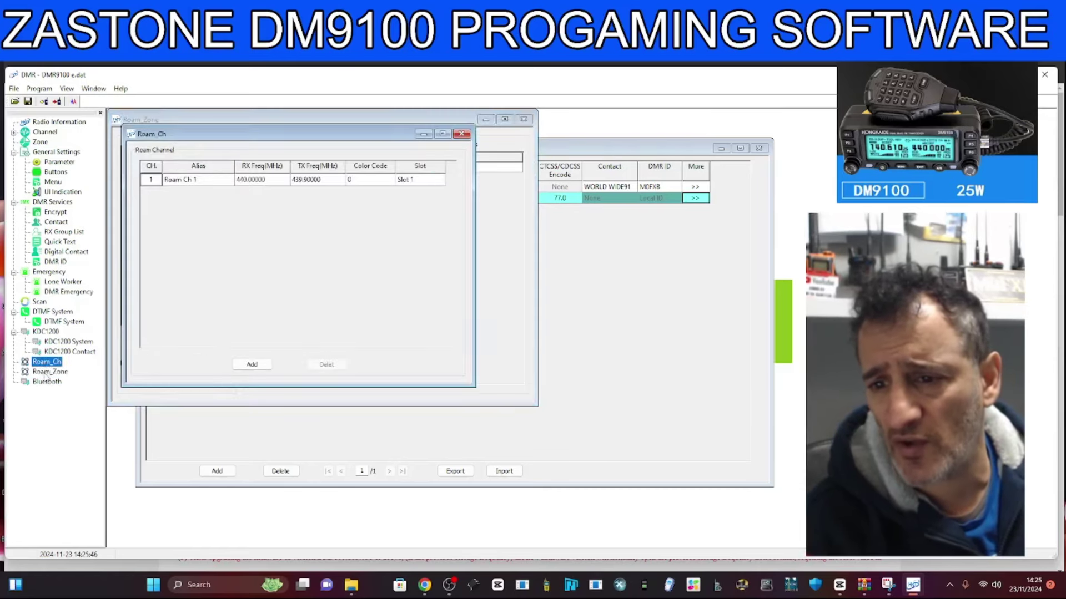
pyautogui.click(46, 372)
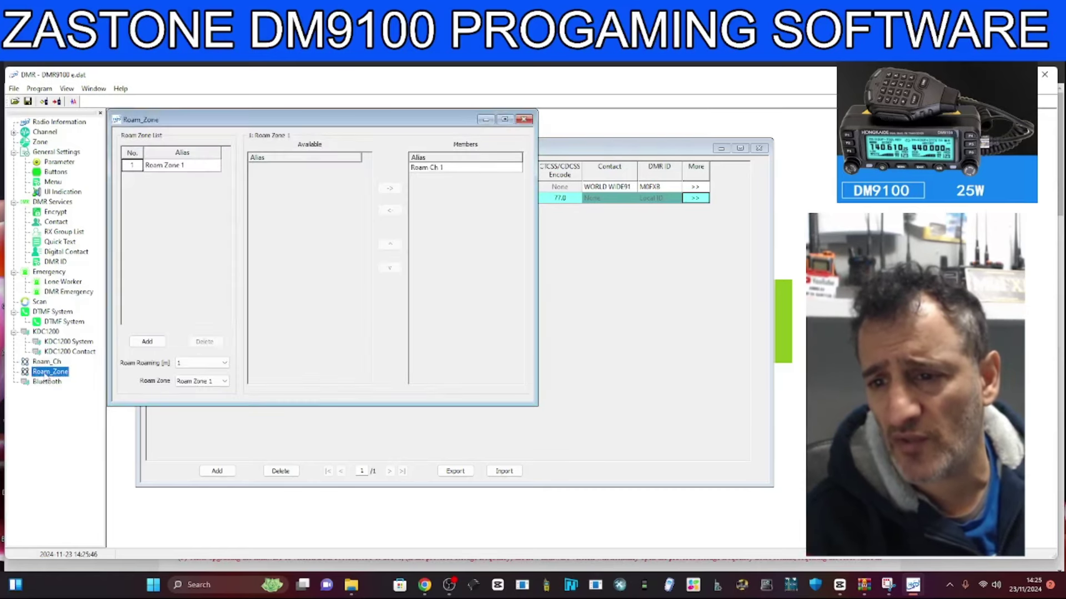
pyautogui.click(46, 362)
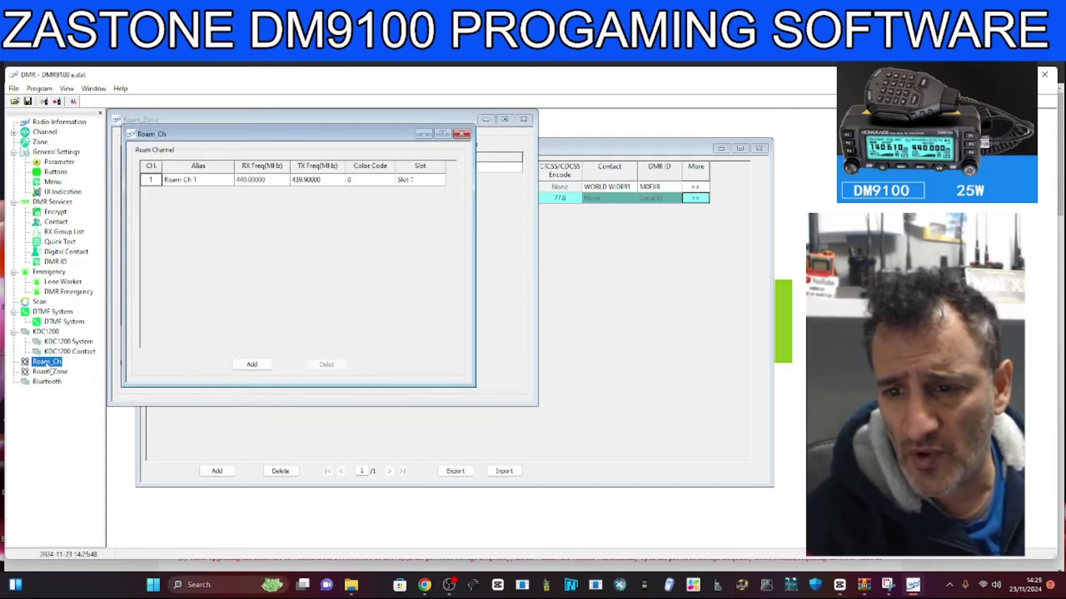
pyautogui.click(461, 135)
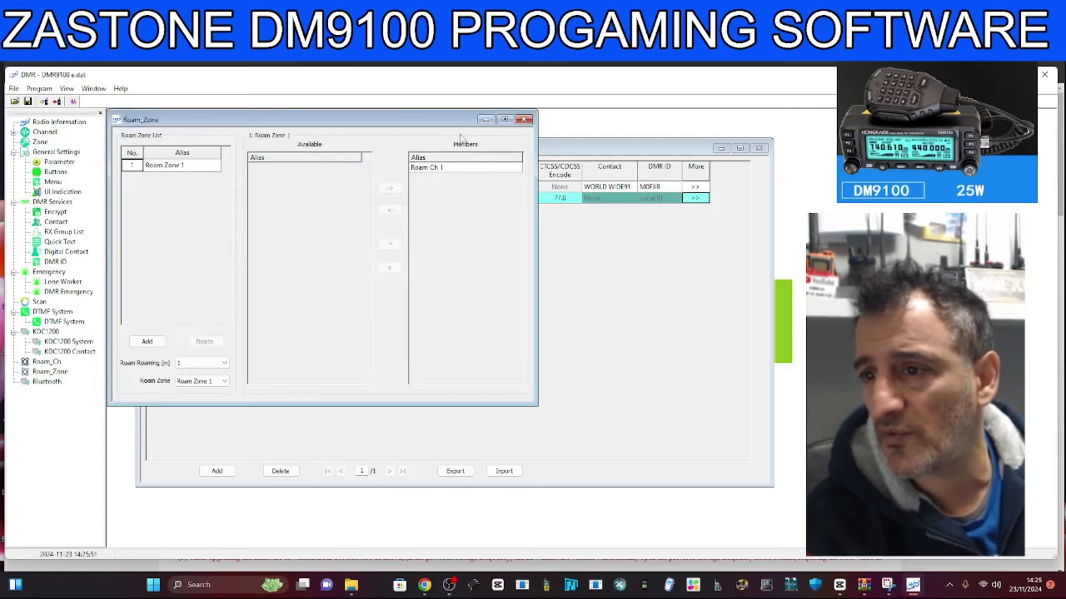
pyautogui.click(523, 120)
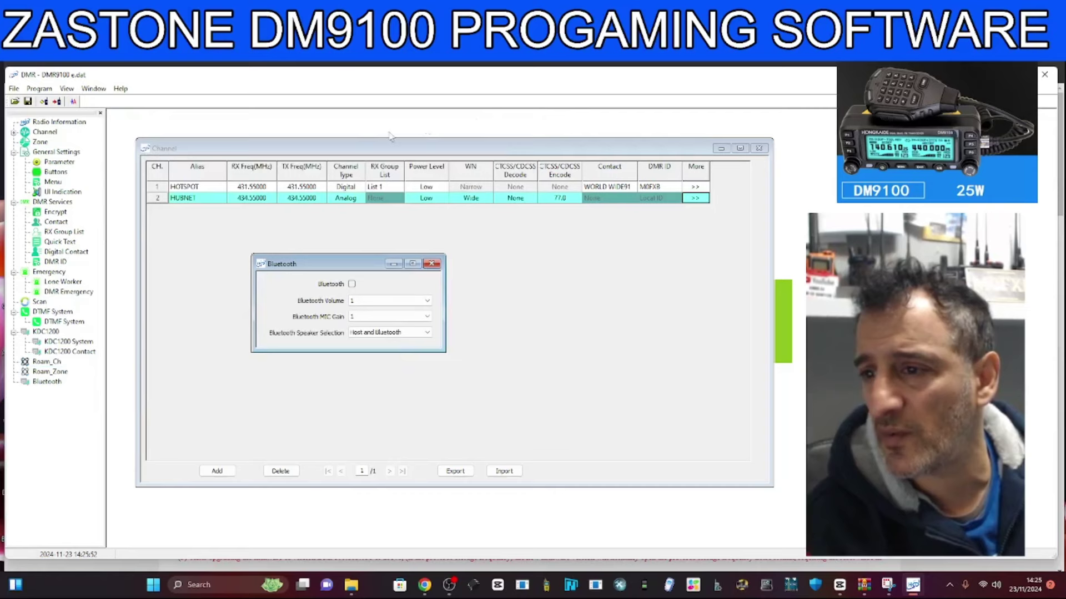
pyautogui.click(432, 264)
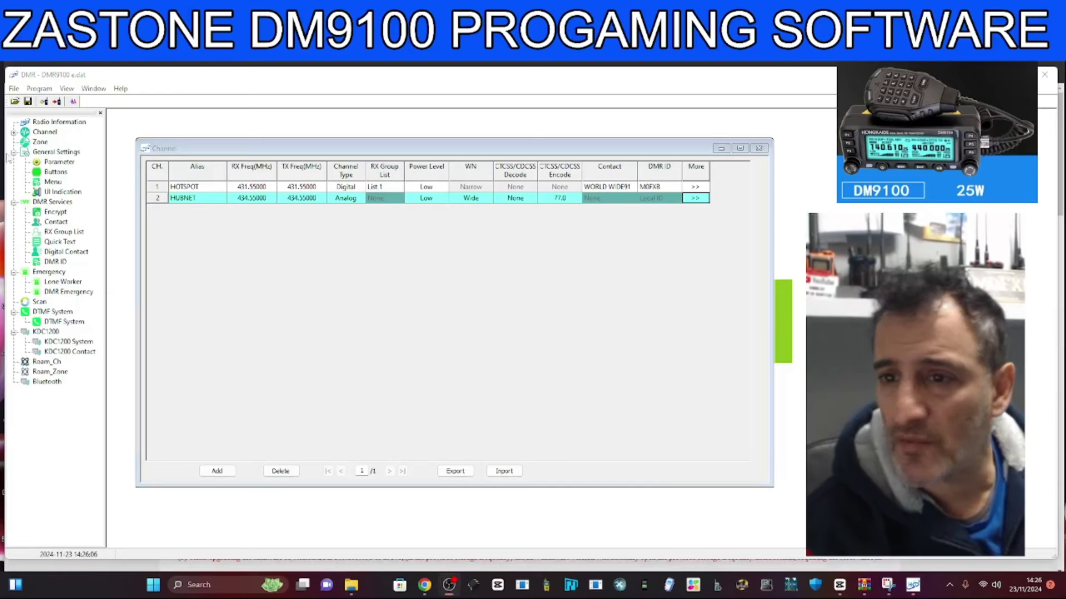
# Open the Zone window showing Zone 1 with HOTSPOT as member and reposition it.
pyautogui.doubleClick(40, 144)
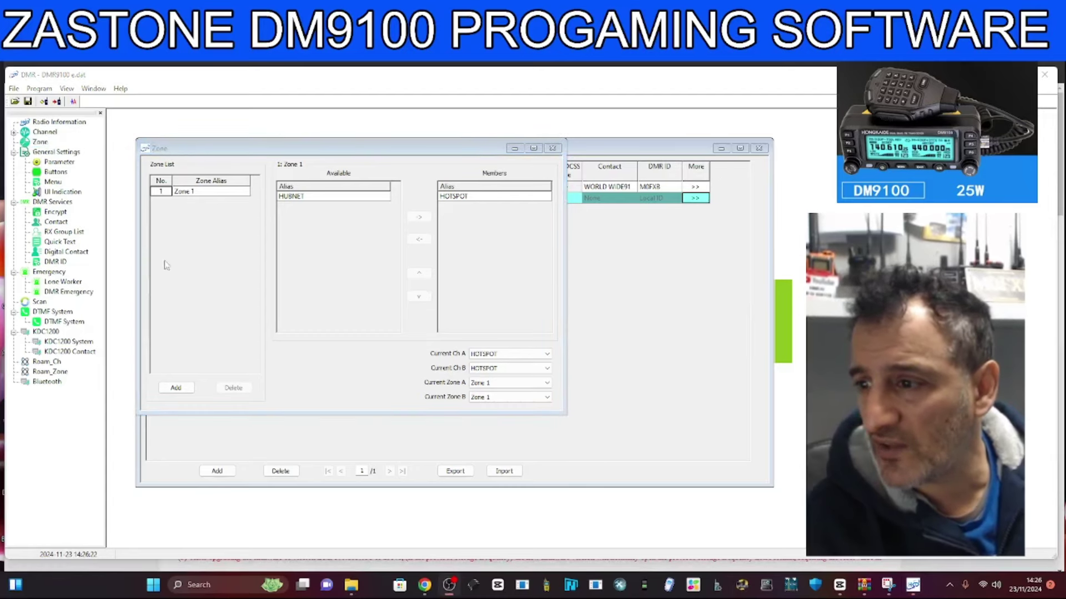
pyautogui.moveTo(331, 157); pyautogui.dragTo(345, 153)
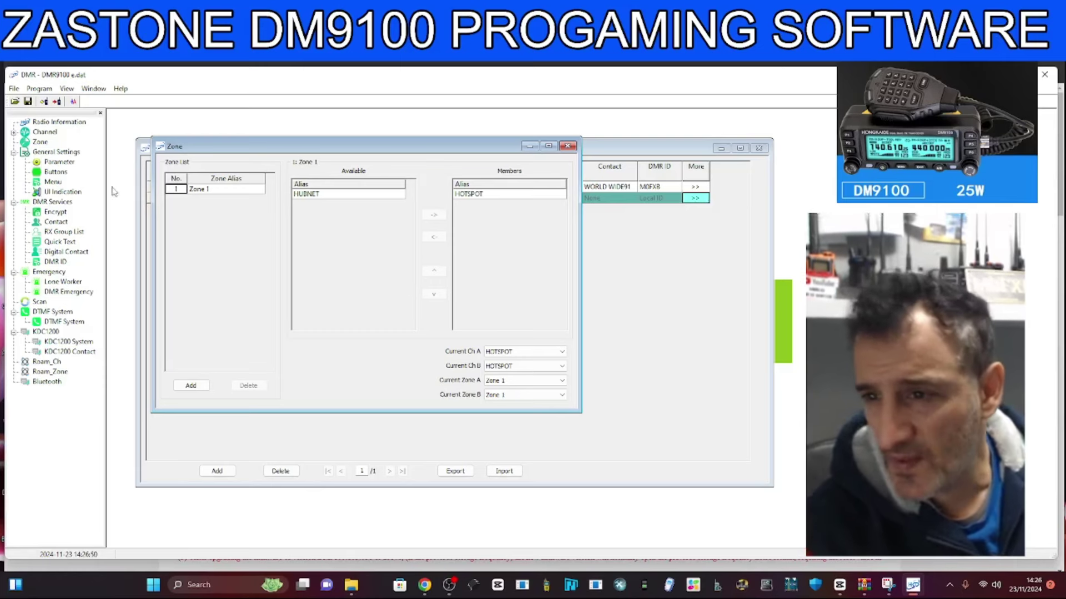
# Rename Zone 1 to PMR.
pyautogui.doubleClick(229, 191)
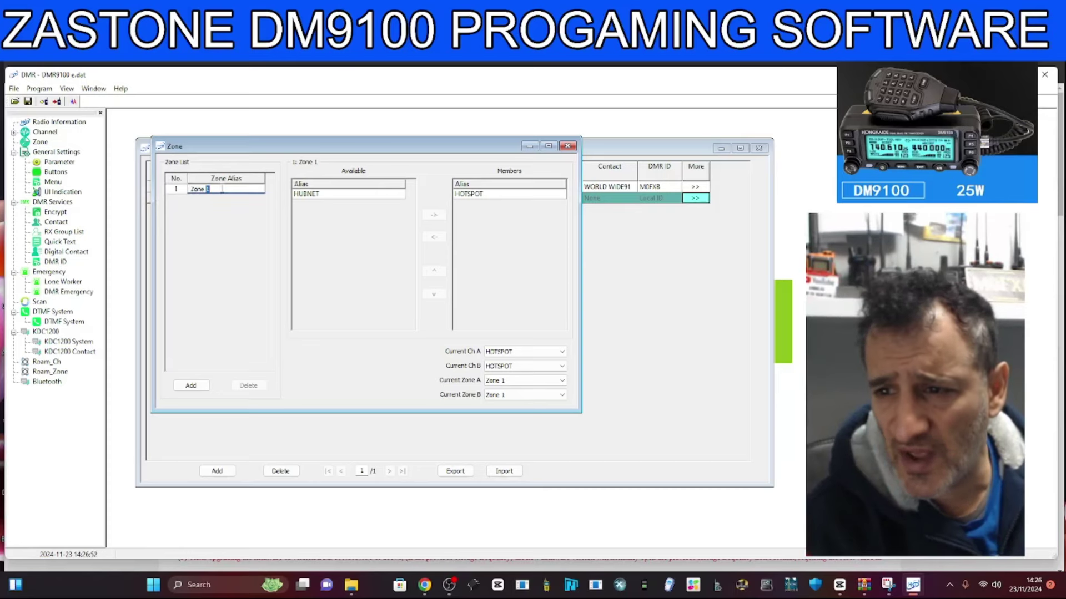
pyautogui.press('BackSpace')
pyautogui.press('BackSpace')
pyautogui.press('BackSpace')
pyautogui.press('BackSpace')
pyautogui.press('BackSpace')
pyautogui.press('BackSpace')
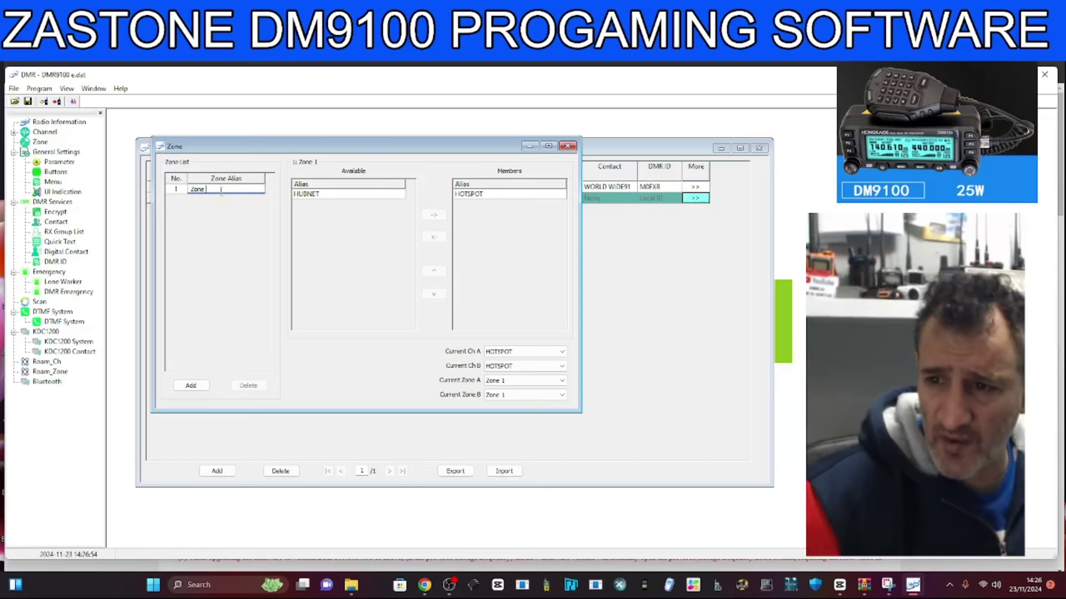
pyautogui.write('FAVO')
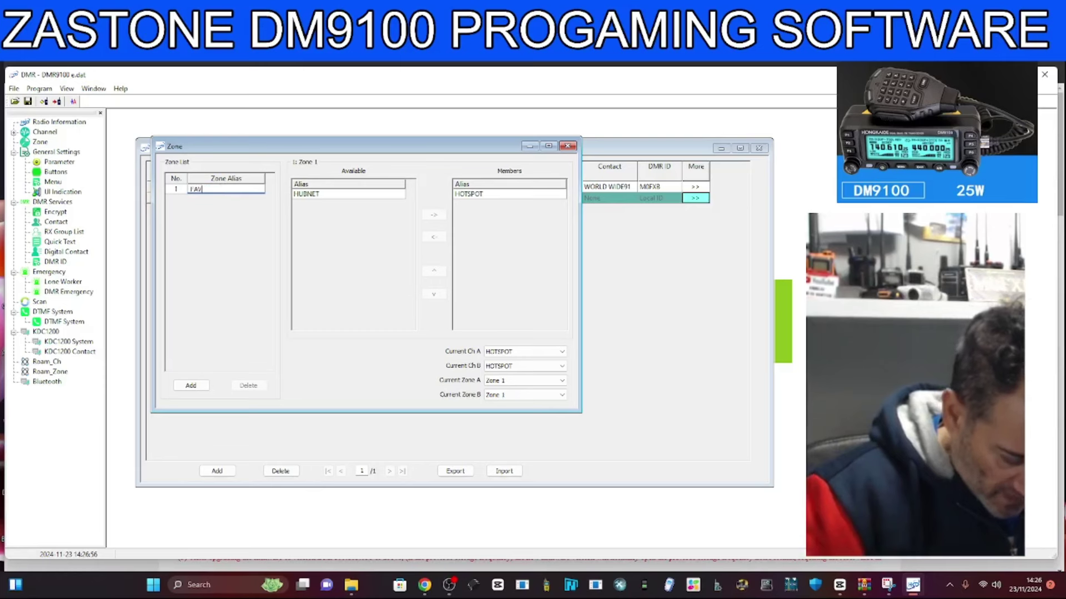
pyautogui.press('BackSpace')
pyautogui.press('BackSpace')
pyautogui.press('BackSpace')
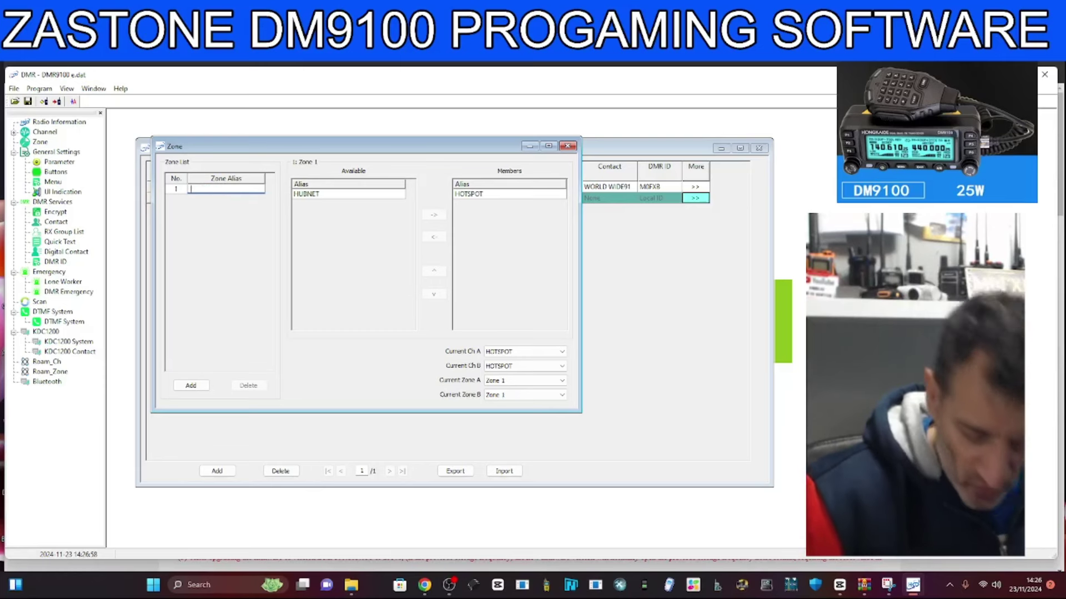
pyautogui.write('PM')
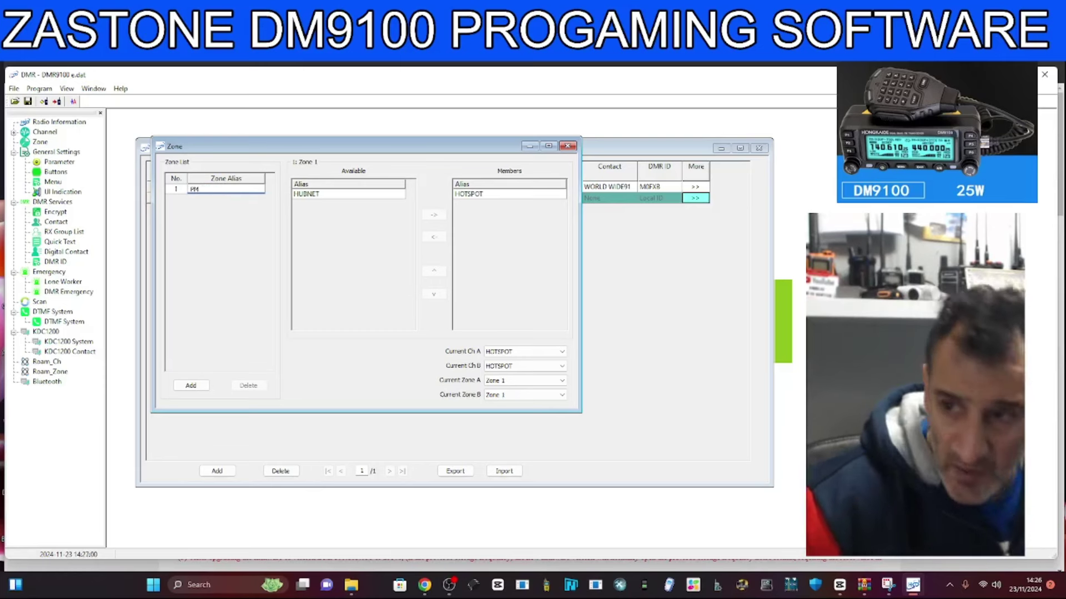
pyautogui.write('R')
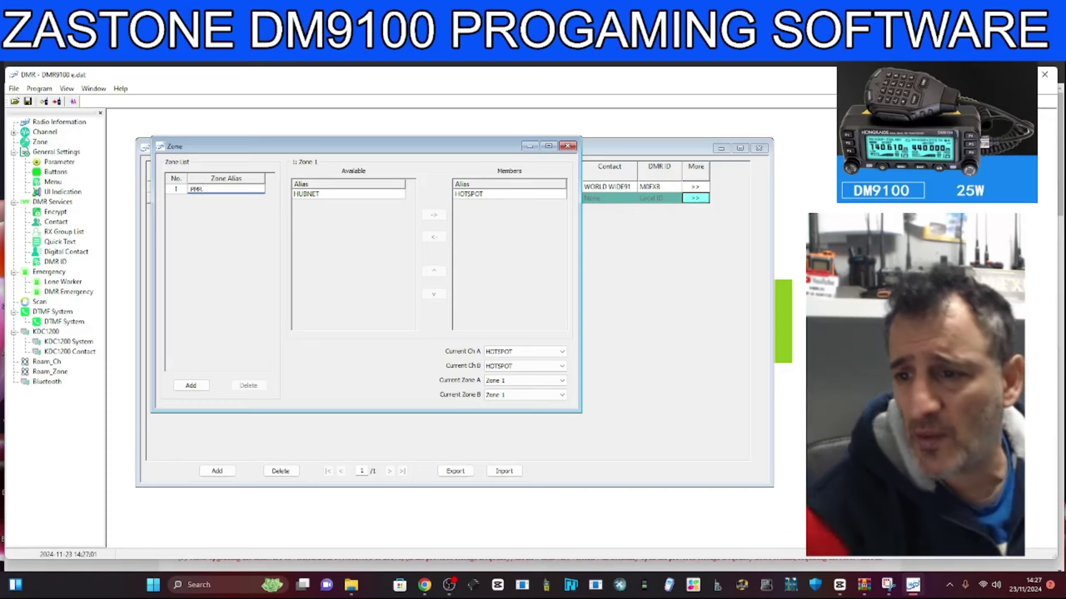
# Add zones 2 and 3, naming the third zone DMR REPEAT.
pyautogui.click(191, 385)
pyautogui.click(207, 199)
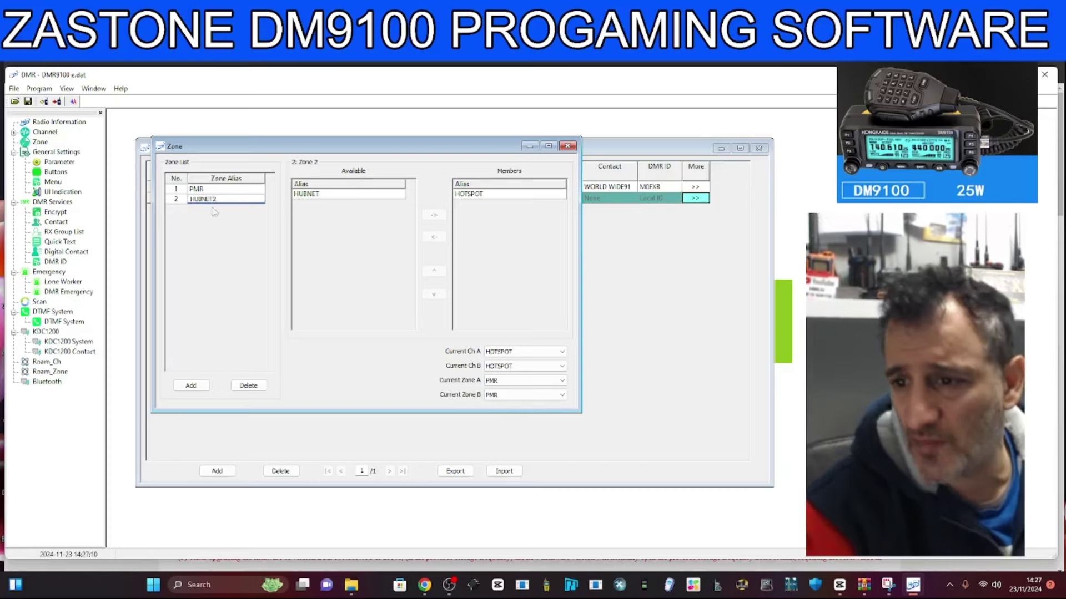
pyautogui.click(190, 385)
pyautogui.click(210, 209)
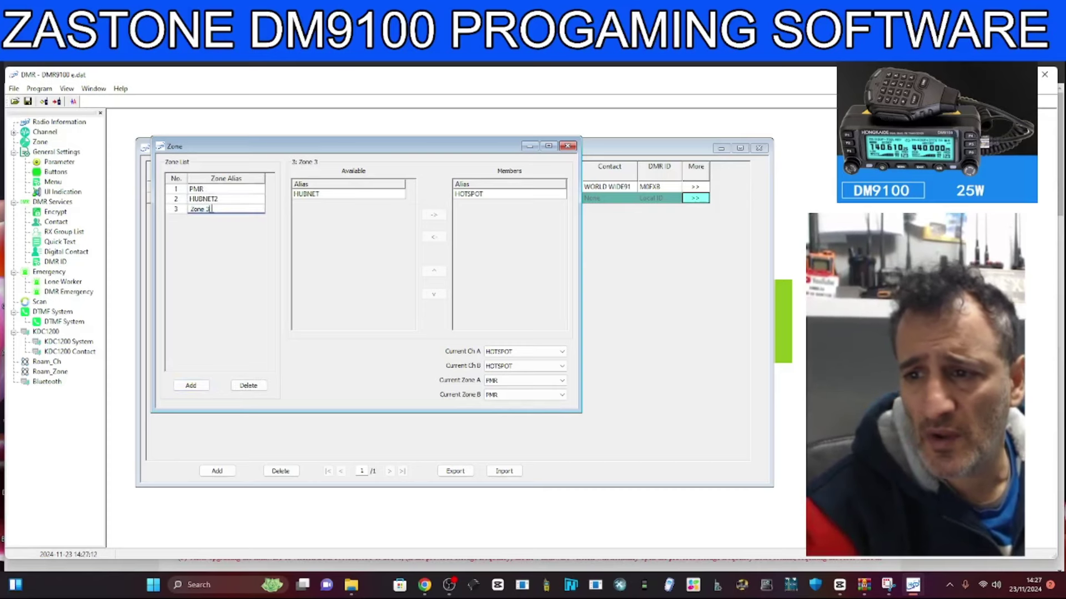
pyautogui.press('BackSpace')
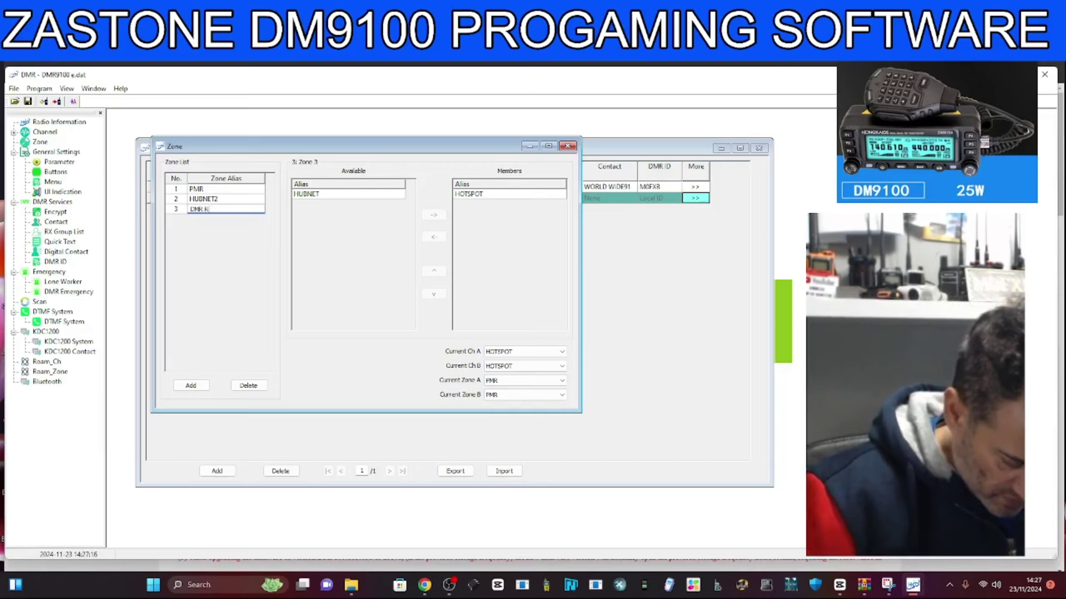
pyautogui.write('DMR REPEAT')
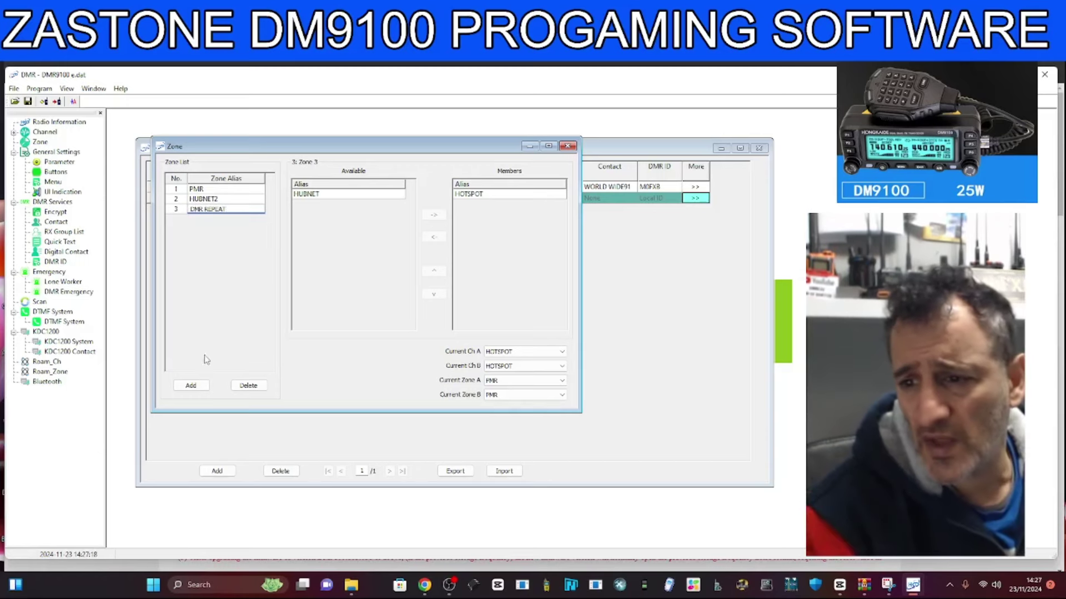
# Add a fourth zone named VHF REPATER, then add Zone 5.
pyautogui.click(191, 386)
pyautogui.click(221, 223)
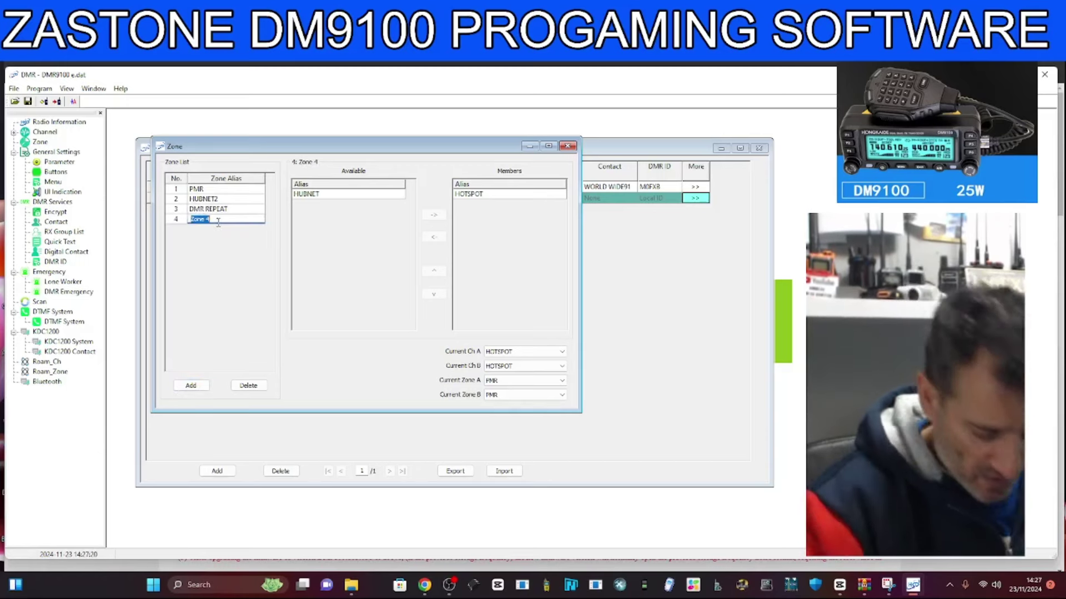
pyautogui.write('VH')
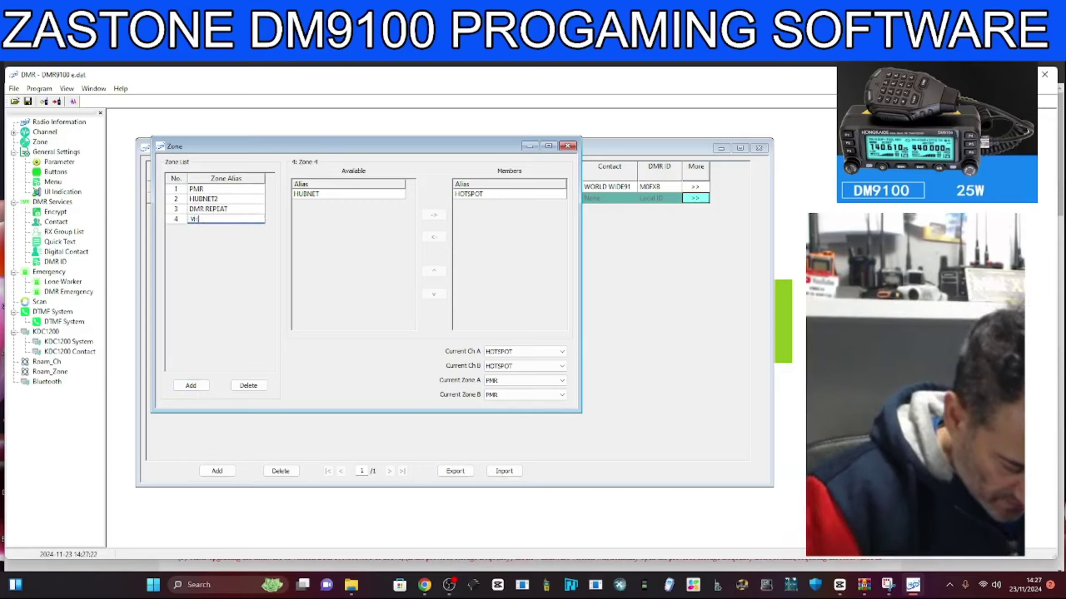
pyautogui.write('F RPEATE')
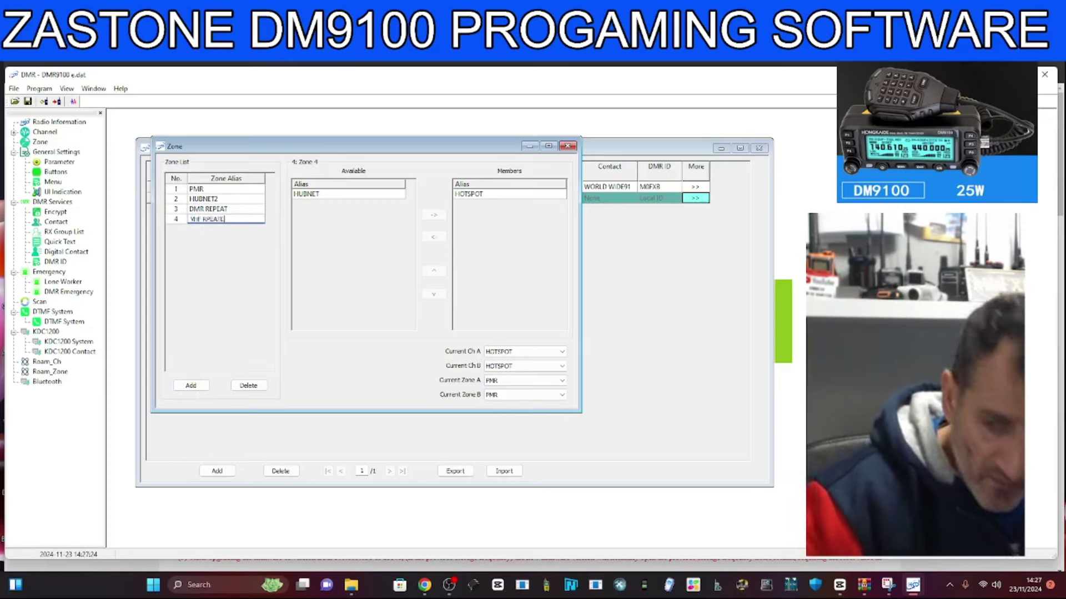
pyautogui.write('R')
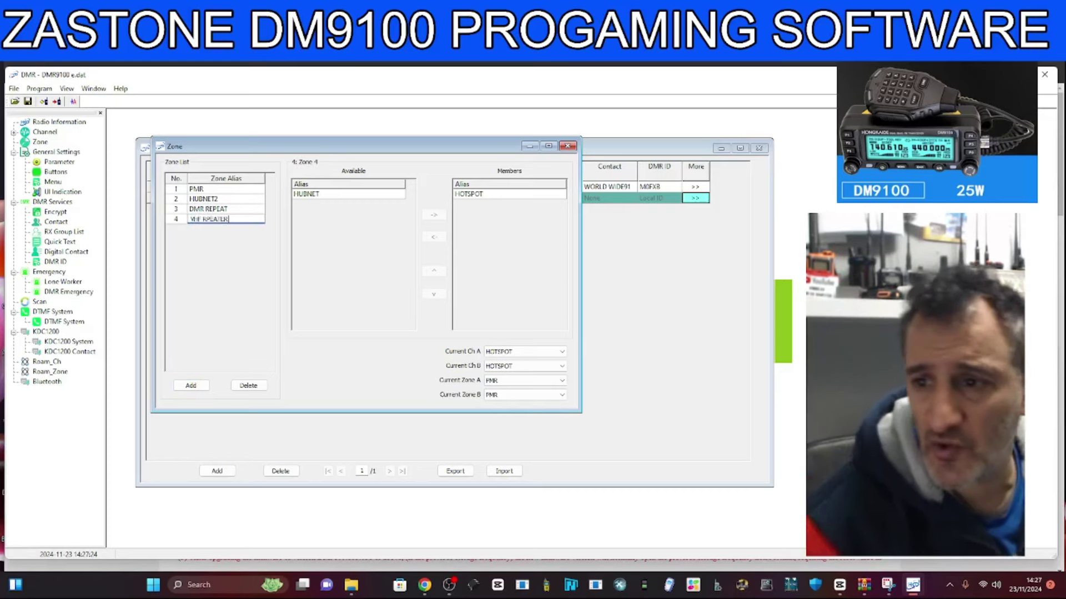
pyautogui.click(235, 294)
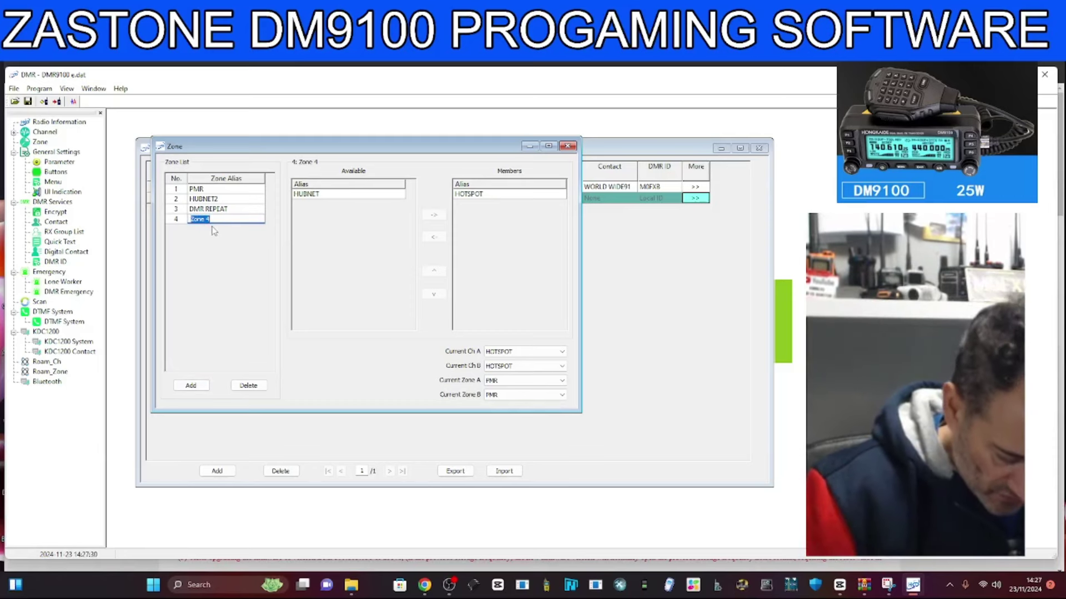
pyautogui.write('VHF RE')
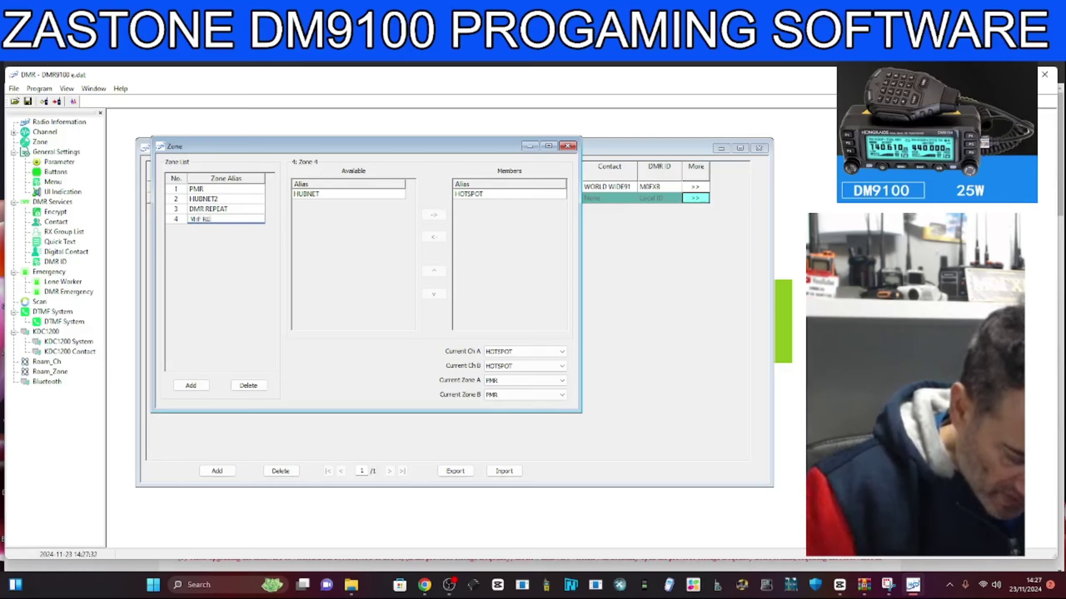
pyautogui.write('PATER')
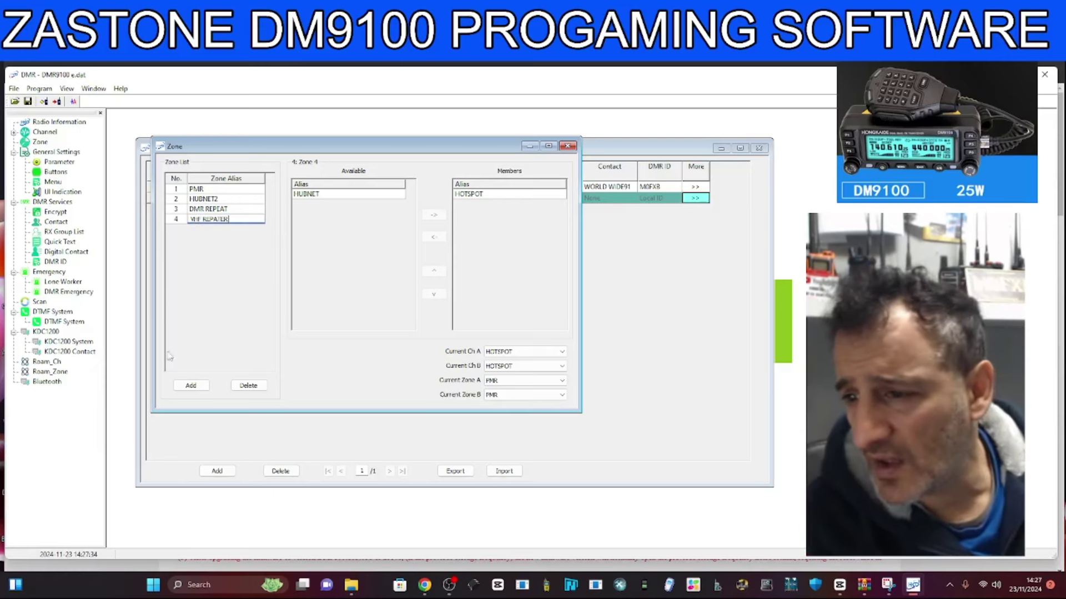
pyautogui.click(206, 388)
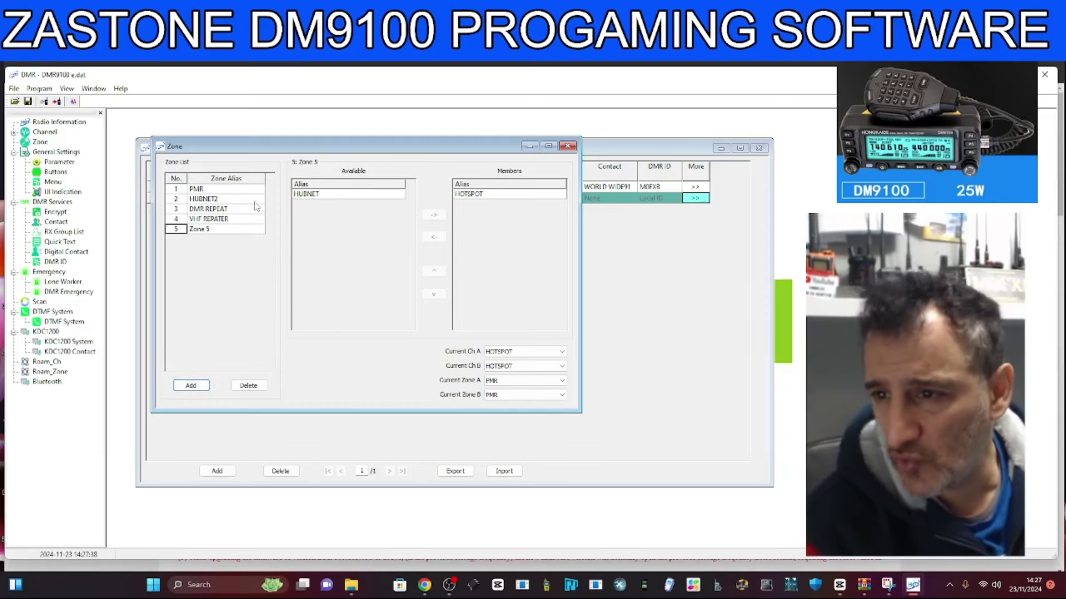
# Review the members of the HUBNET2 and DMR REPEAT zones.
pyautogui.doubleClick(216, 198)
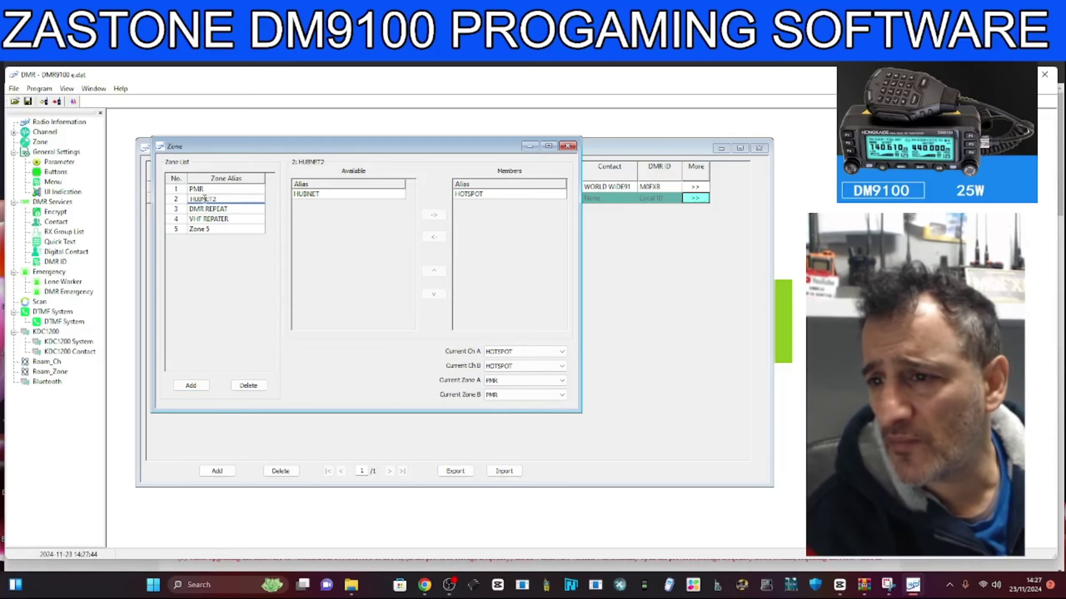
pyautogui.doubleClick(224, 210)
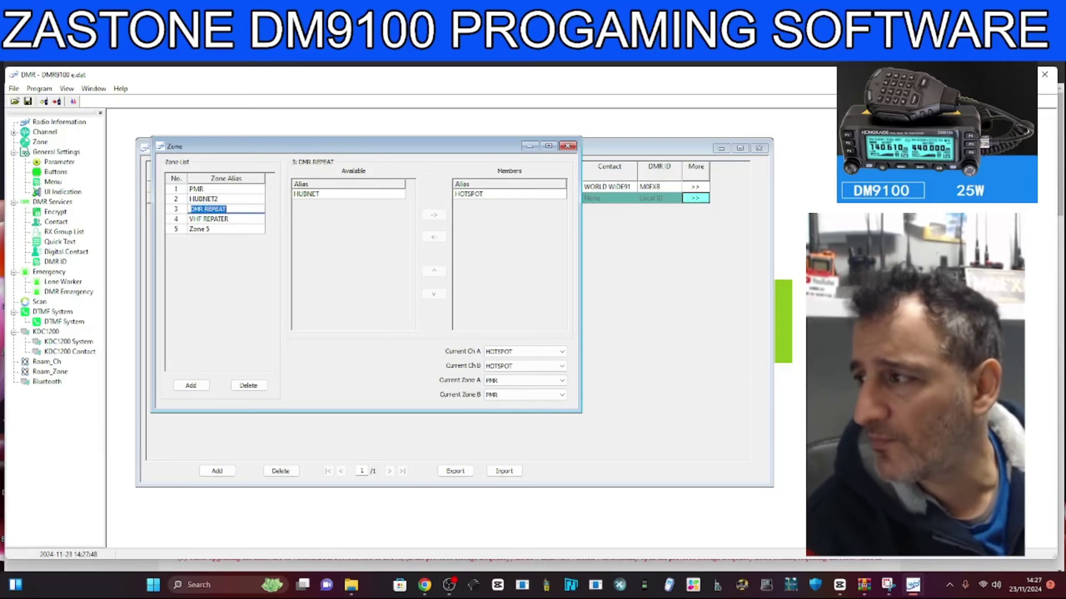
pyautogui.hotkey('alt', 'Tab')
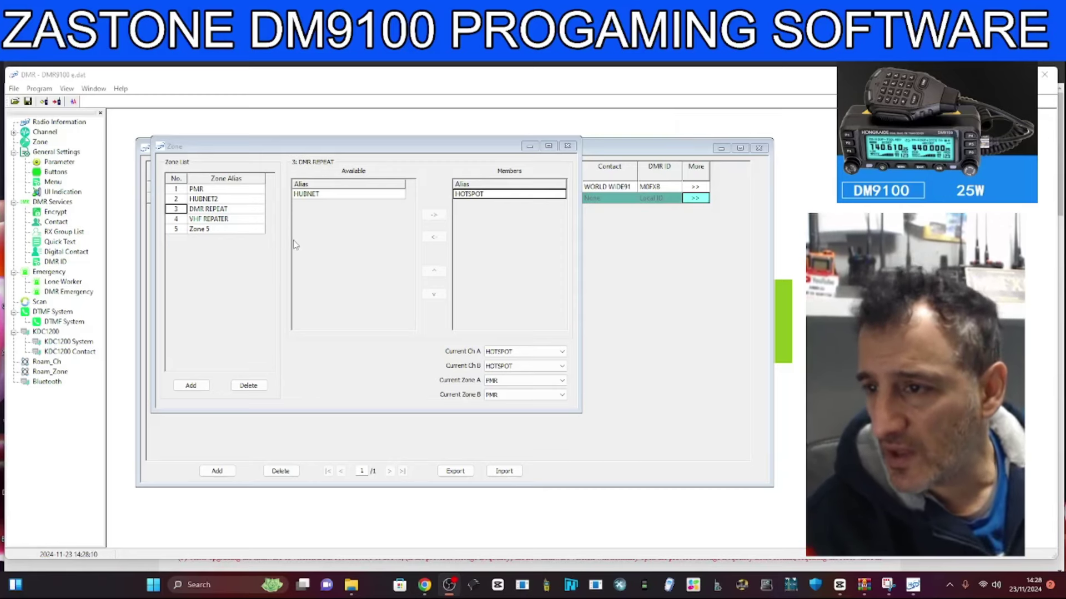
# Add the HUBNET channel as a member of the DMR REPEAT zone.
pyautogui.click(207, 210)
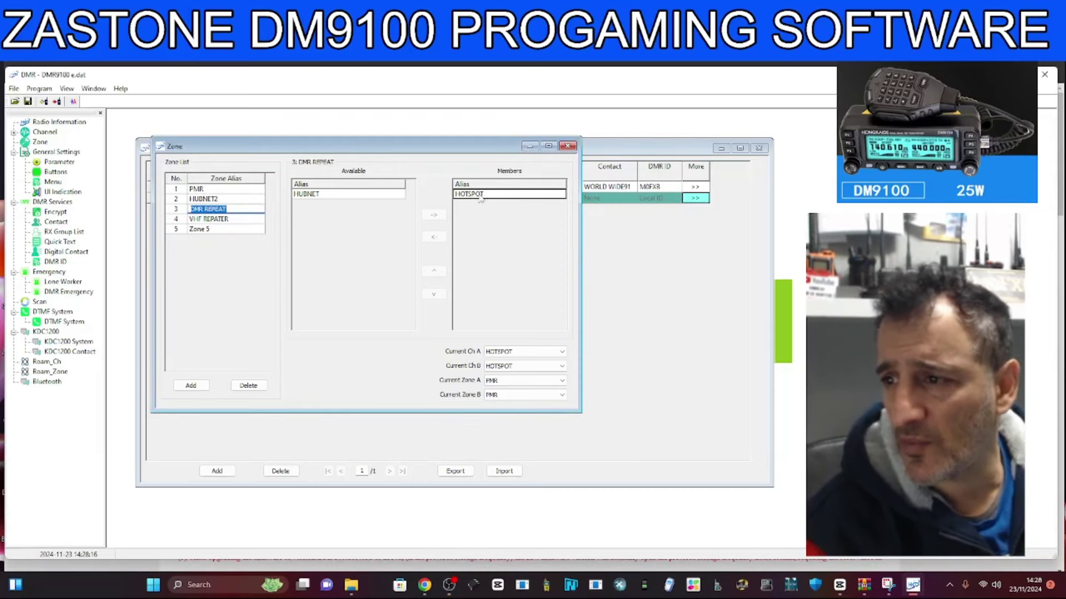
pyautogui.click(317, 195)
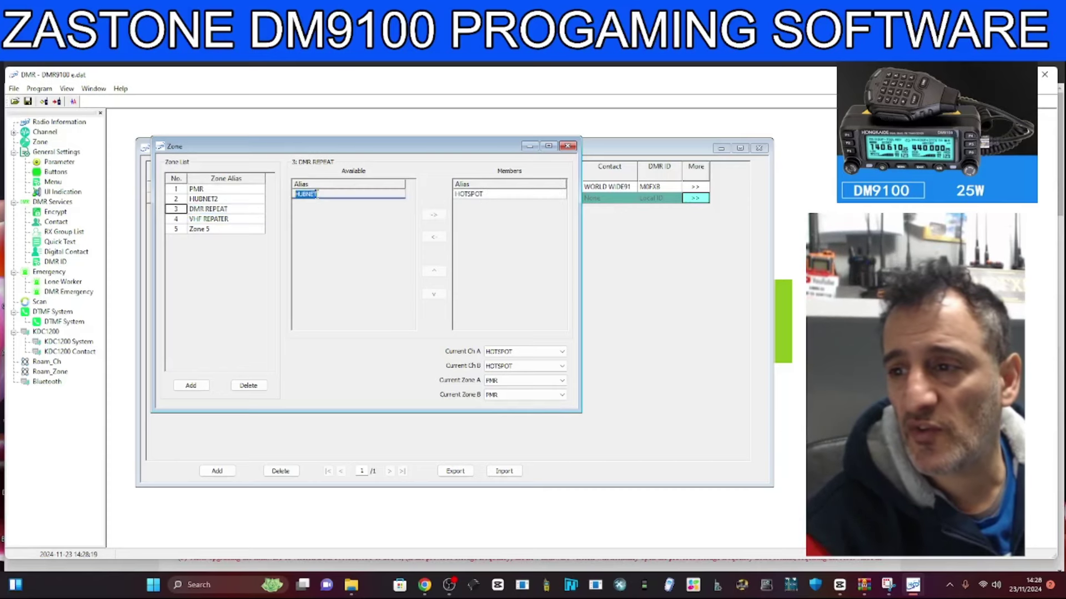
pyautogui.click(434, 216)
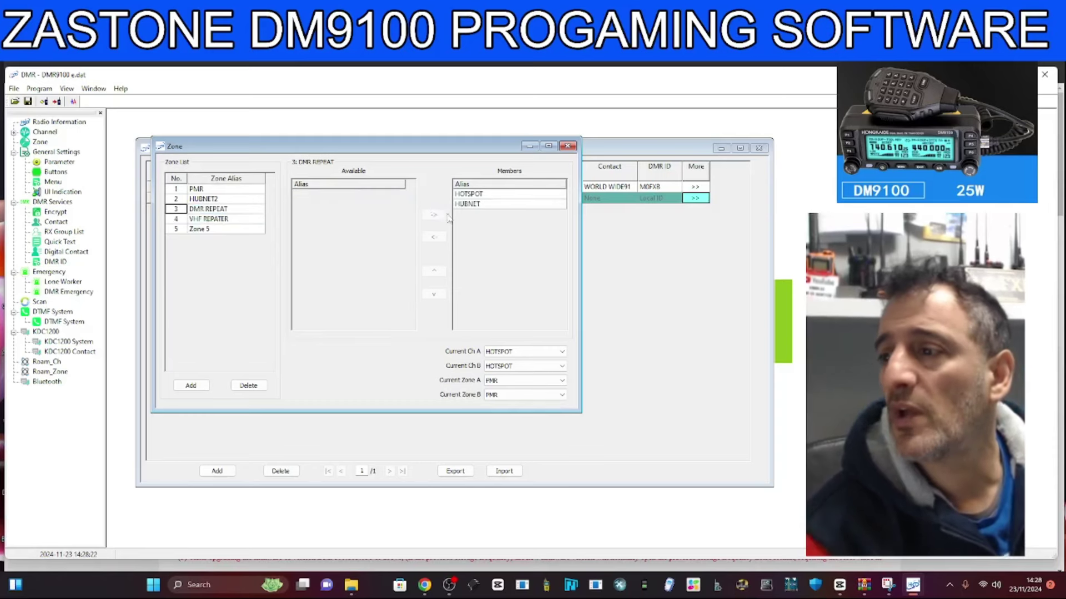
pyautogui.click(209, 221)
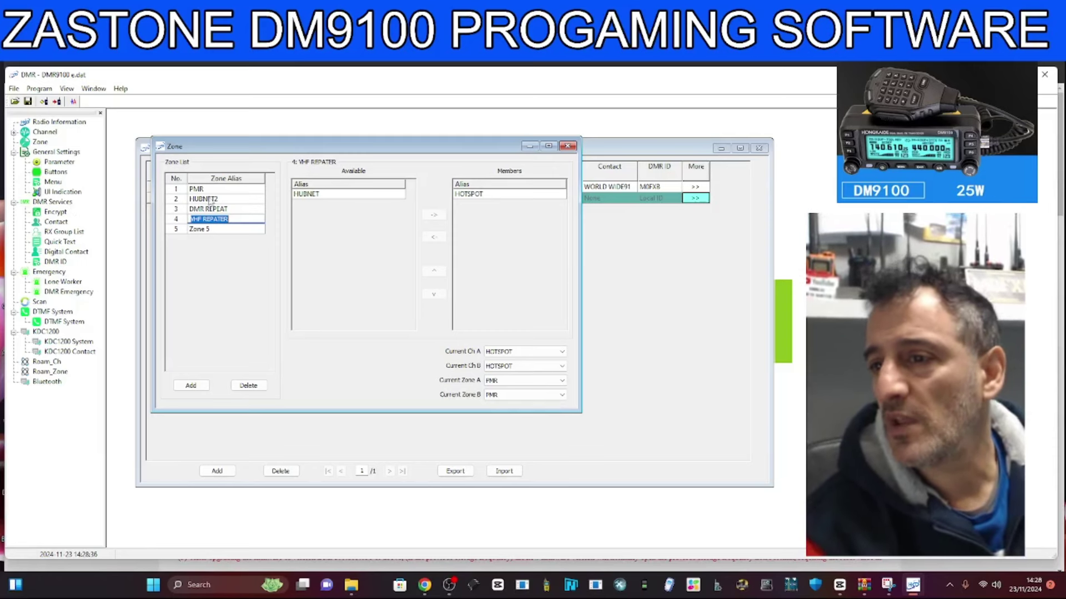
# Keep current channel B on HOTSPOT and set current zone B to HUBNET2.
pyautogui.click(564, 366)
pyautogui.click(563, 366)
pyautogui.click(563, 366)
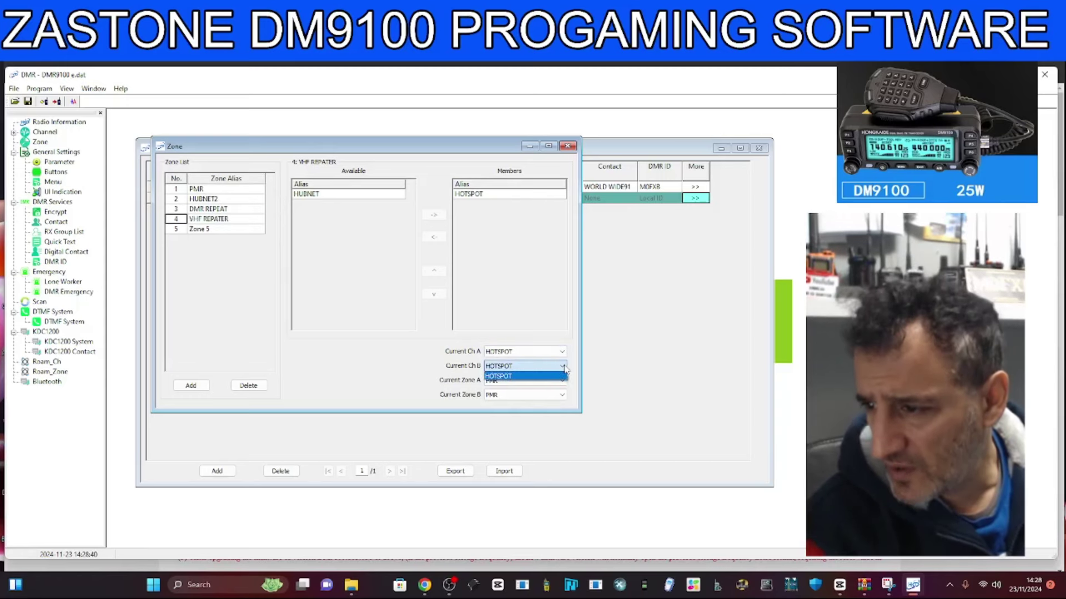
pyautogui.click(563, 367)
pyautogui.click(563, 367)
pyautogui.click(564, 367)
pyautogui.click(563, 367)
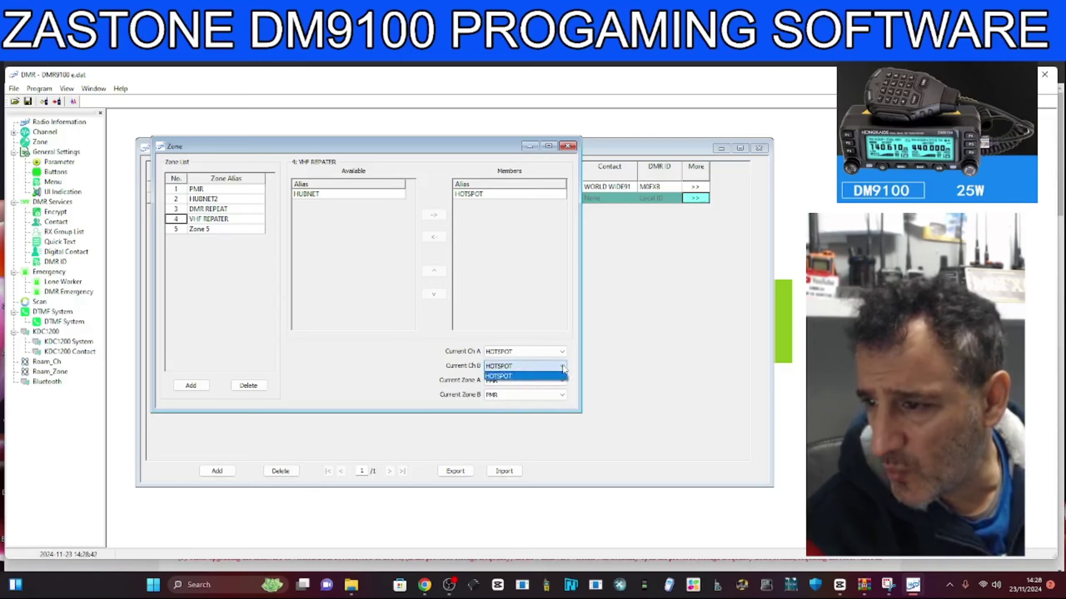
pyautogui.click(563, 368)
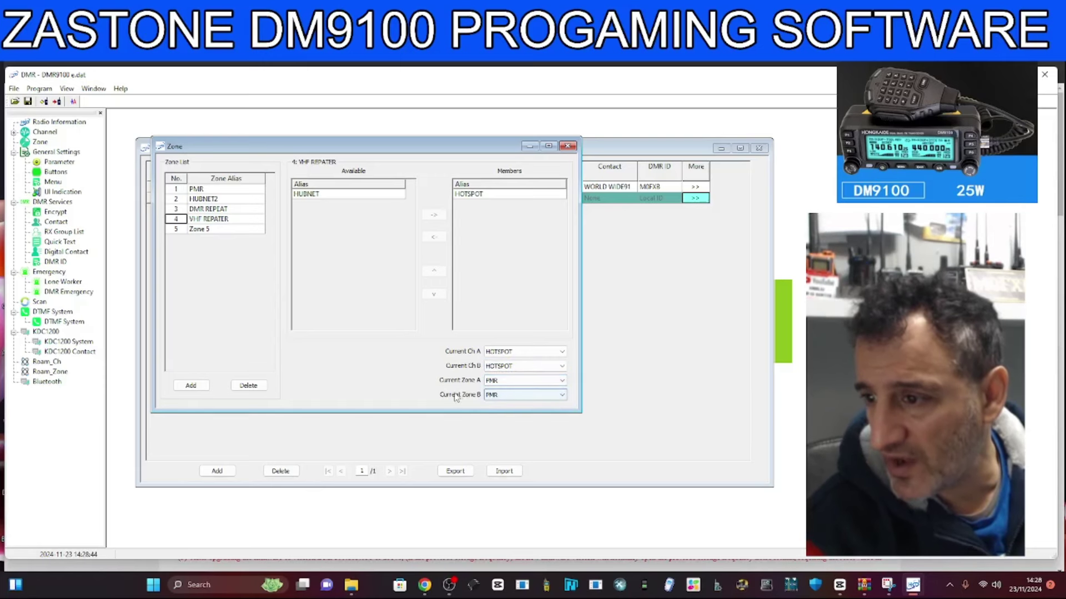
pyautogui.click(564, 397)
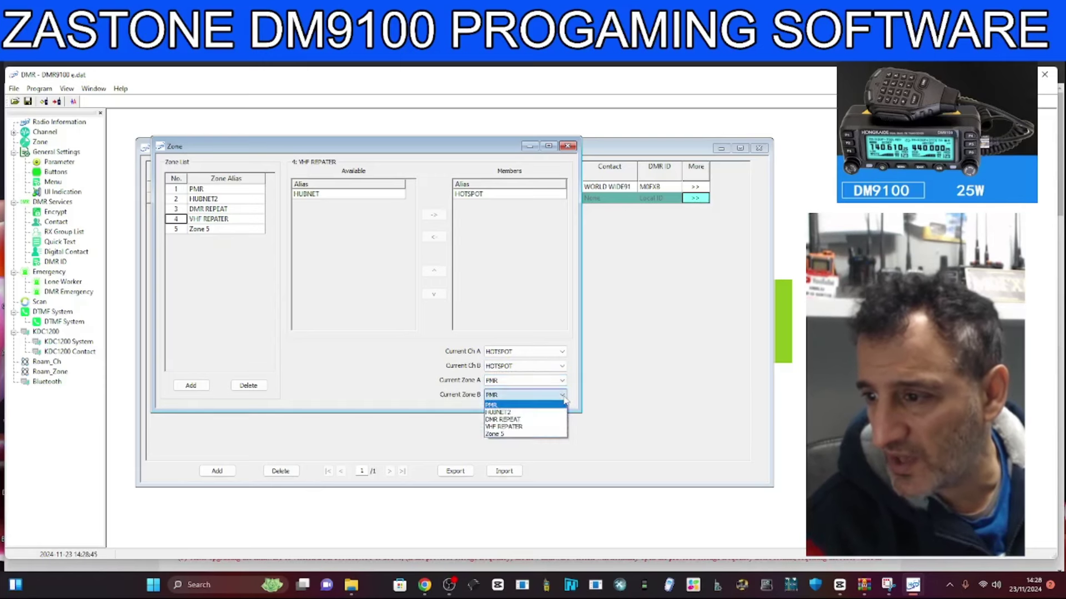
pyautogui.click(532, 413)
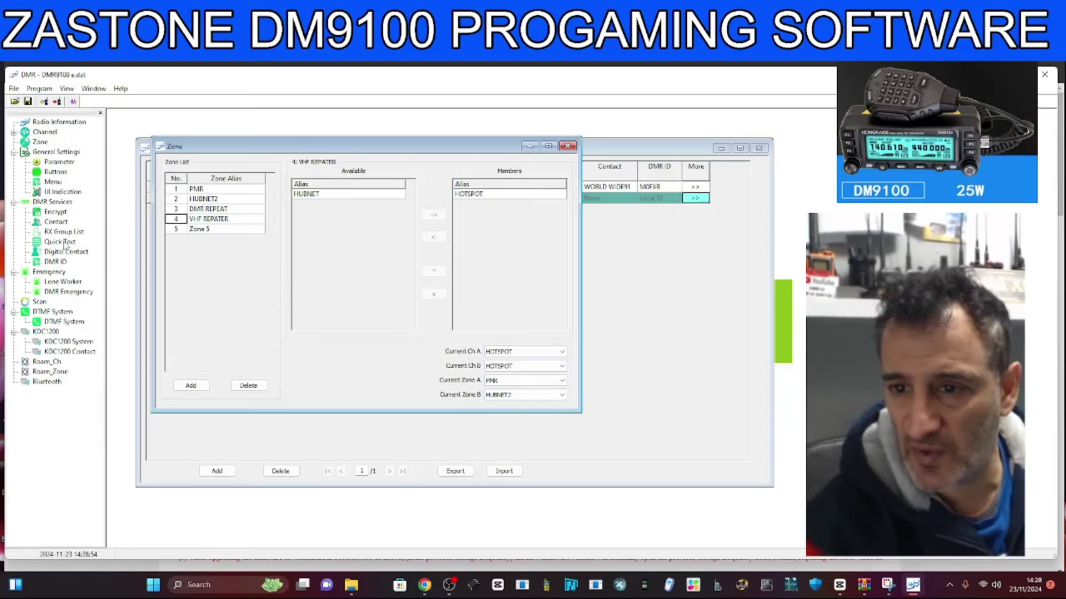
# Look over the Program menu and toggle the interface language back to English.
pyautogui.hotkey('alt', 'Tab')
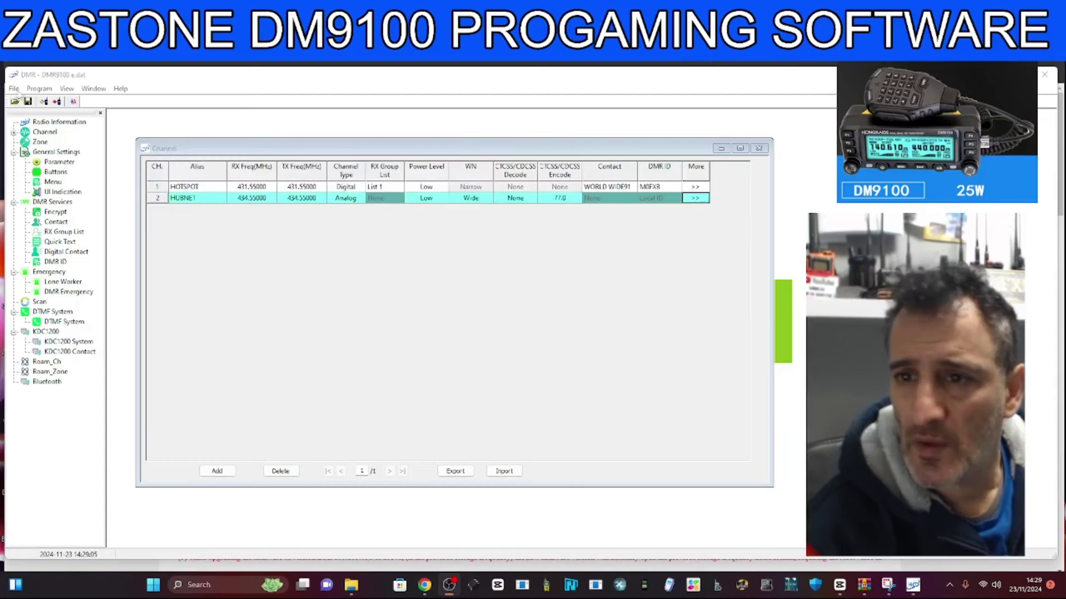
pyautogui.click(39, 89)
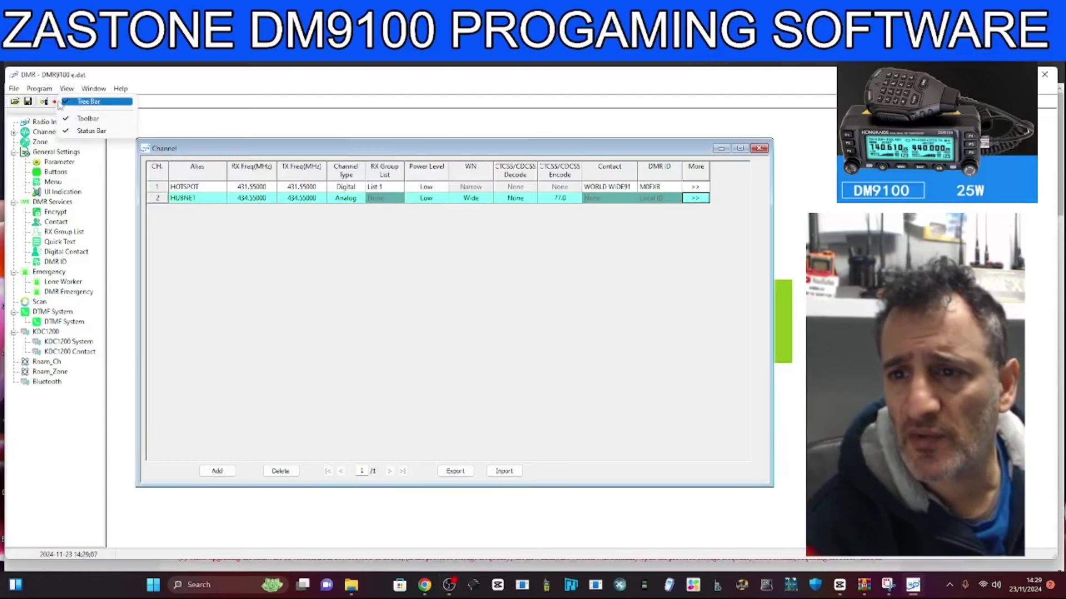
pyautogui.click(233, 116)
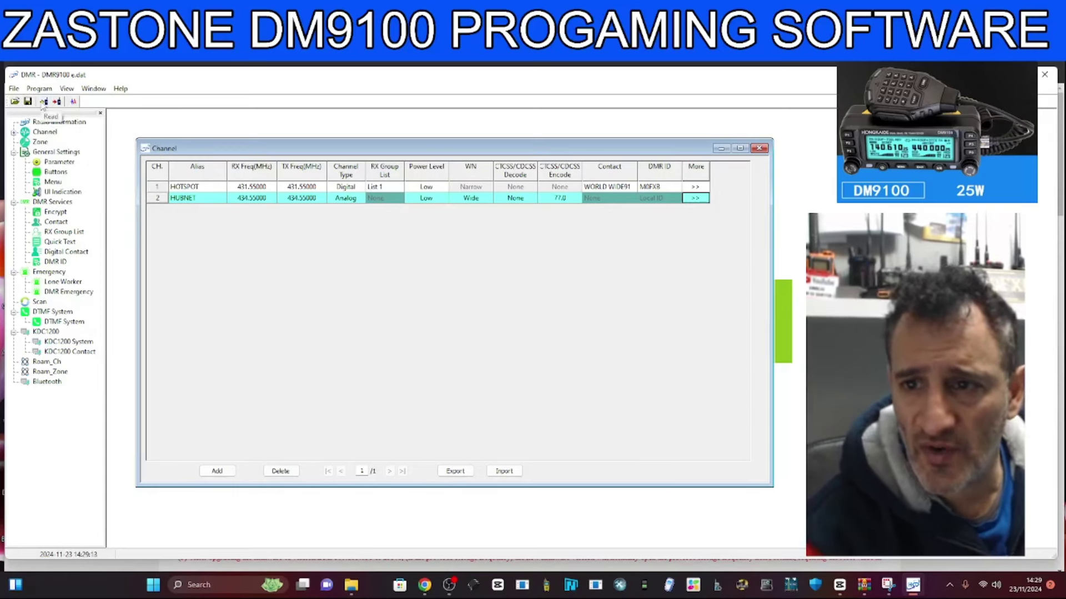
pyautogui.click(73, 101)
pyautogui.click(73, 102)
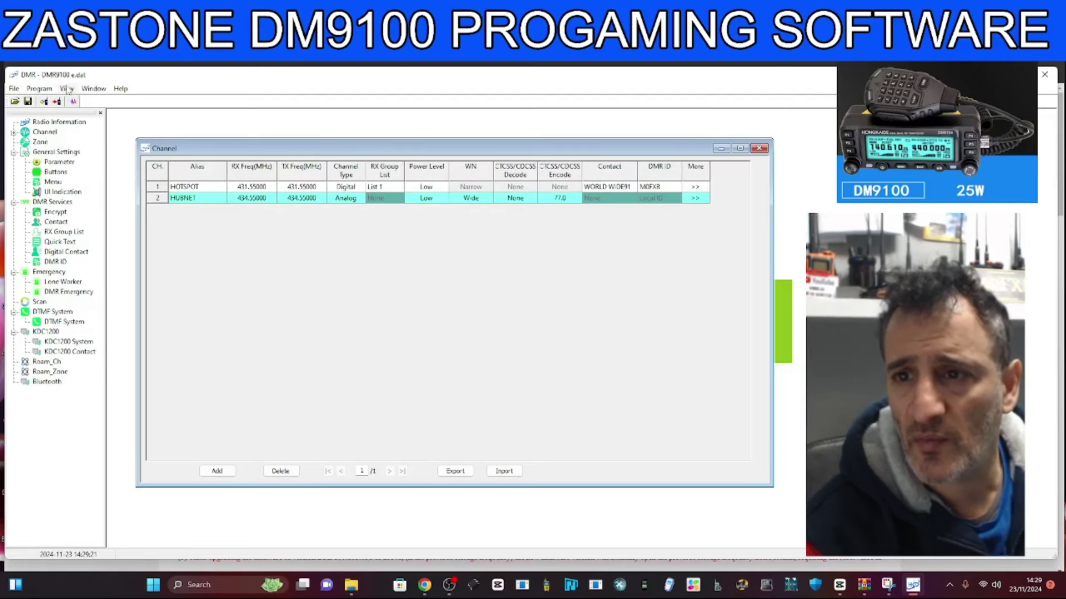
# Check the communication port settings from the File menu, then close them.
pyautogui.click(15, 90)
pyautogui.moveTo(37, 93)
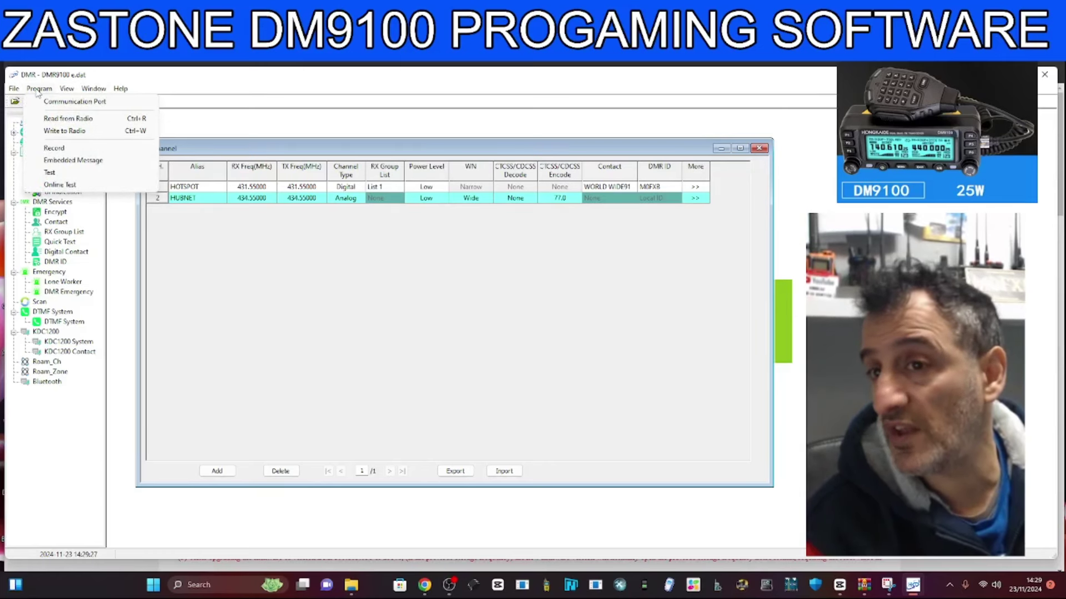
pyautogui.click(62, 102)
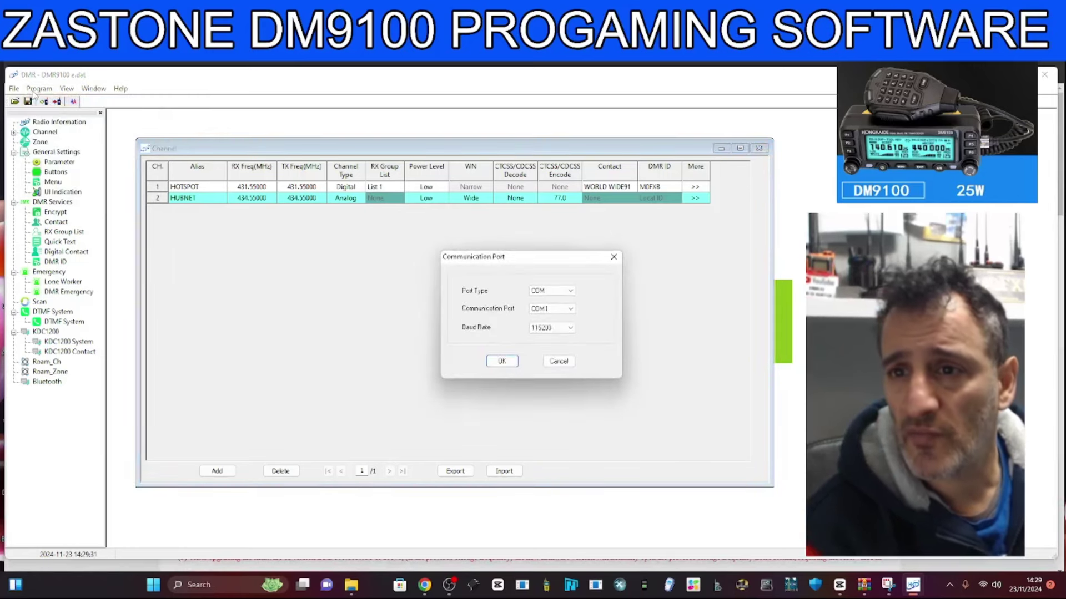
pyautogui.click(34, 94)
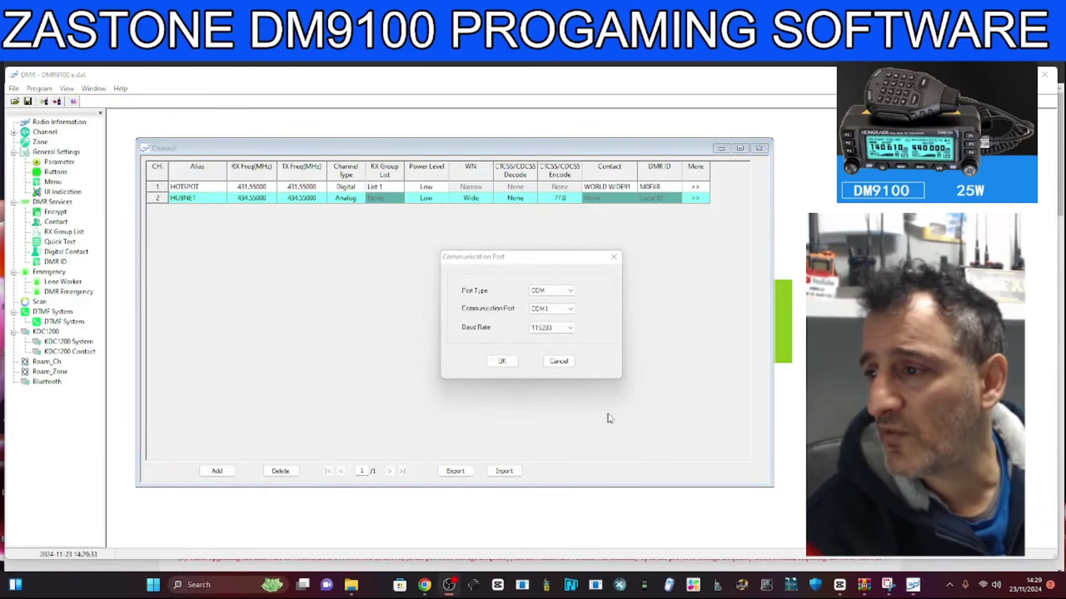
pyautogui.click(613, 257)
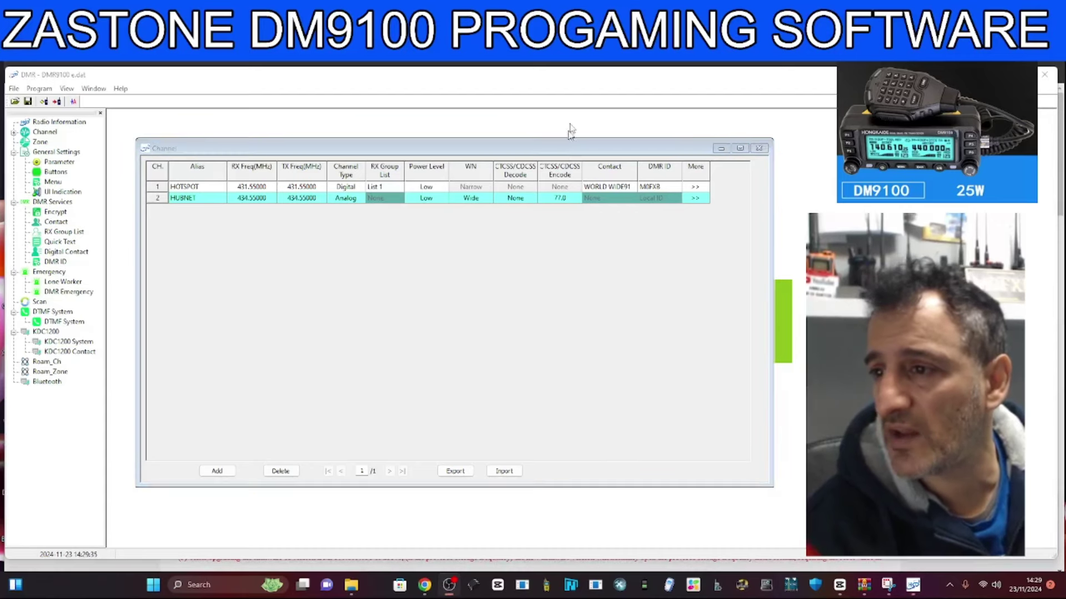
# Browse the View and Help menus, check the version info, then open UI Indication settings.
pyautogui.click(39, 89)
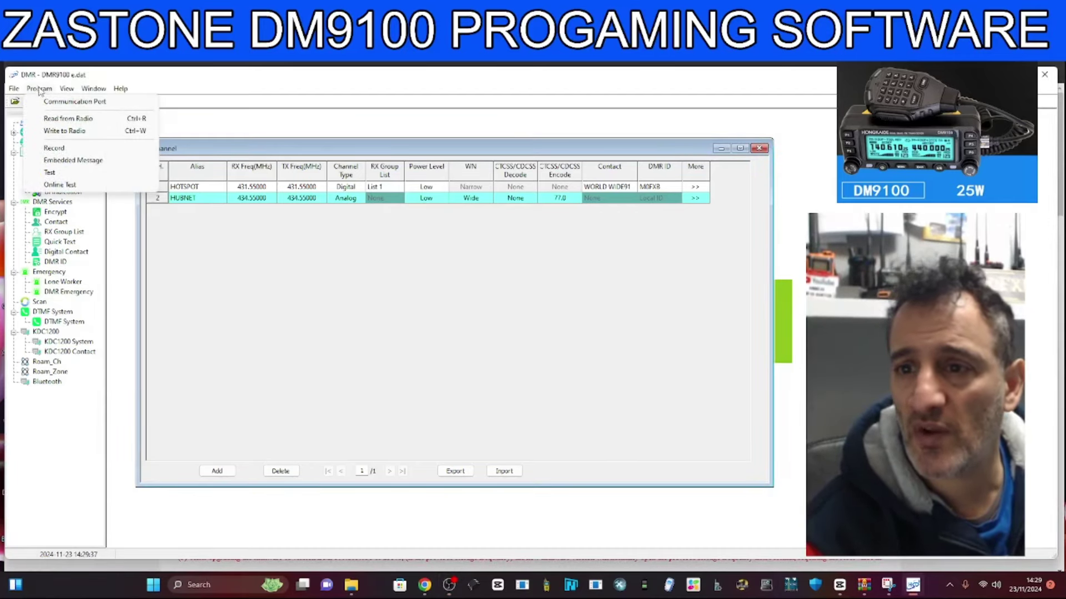
pyautogui.click(205, 297)
pyautogui.click(66, 90)
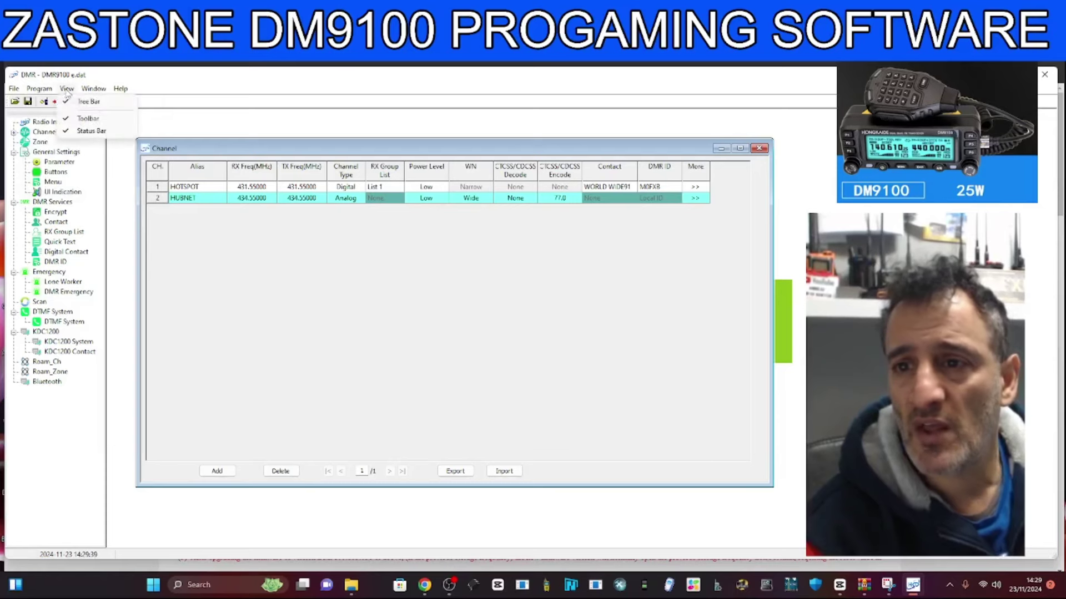
pyautogui.click(93, 89)
pyautogui.click(121, 89)
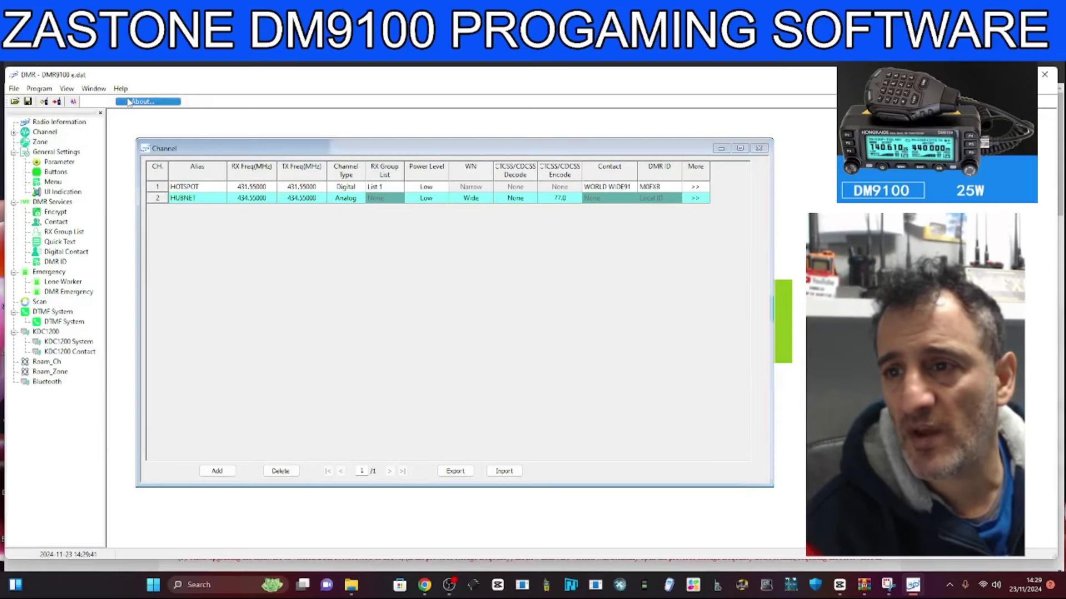
pyautogui.click(129, 102)
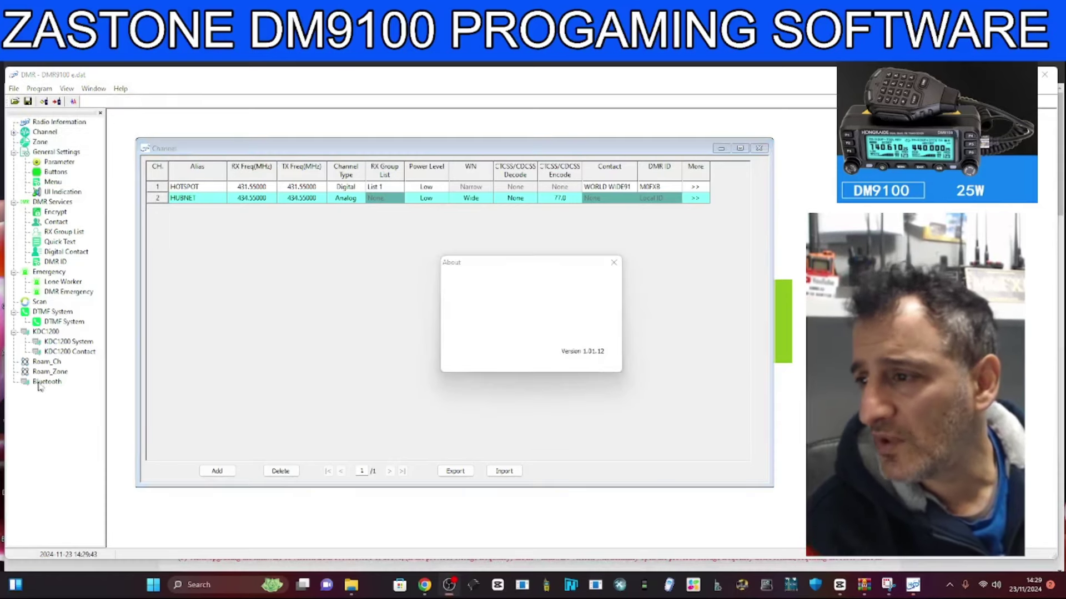
pyautogui.click(613, 263)
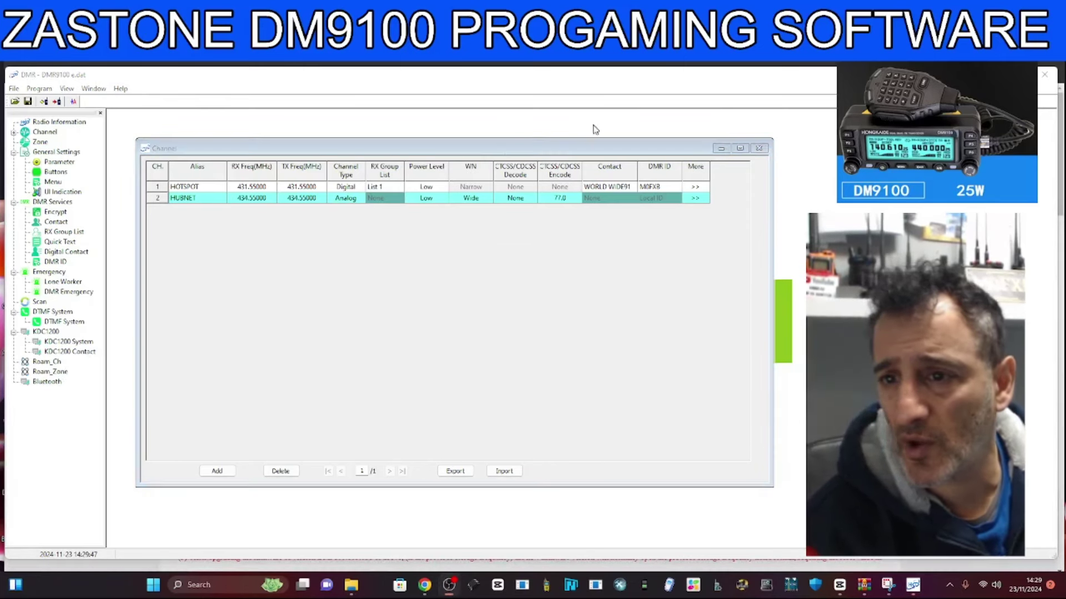
pyautogui.click(60, 192)
# Open the Menu settings window, with 5-second reset and all items enabled, and move it into view.
pyautogui.hotkey('alt', 'Tab')
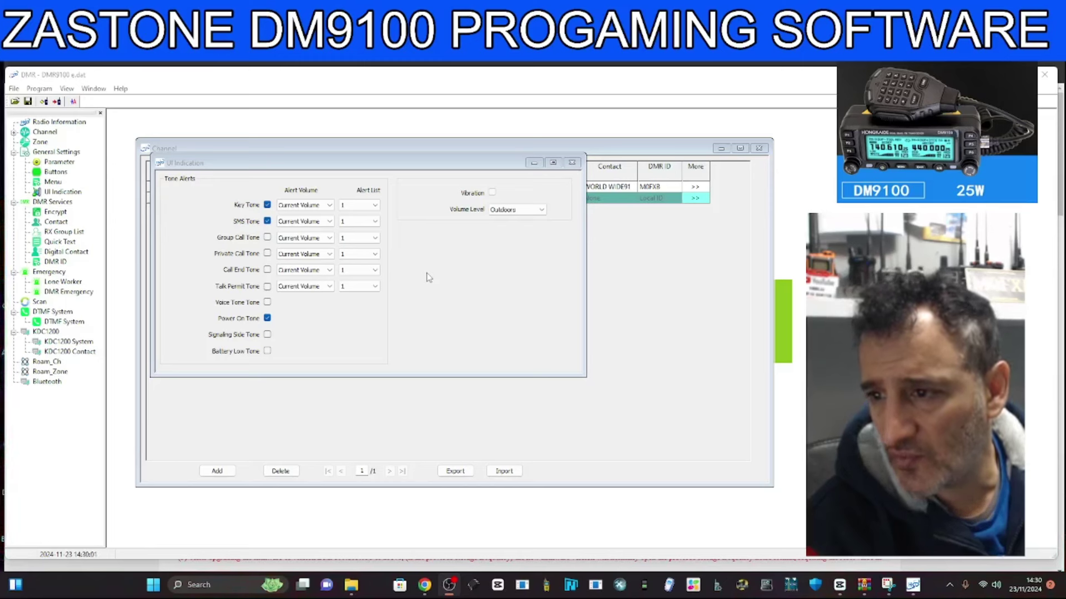
pyautogui.doubleClick(48, 184)
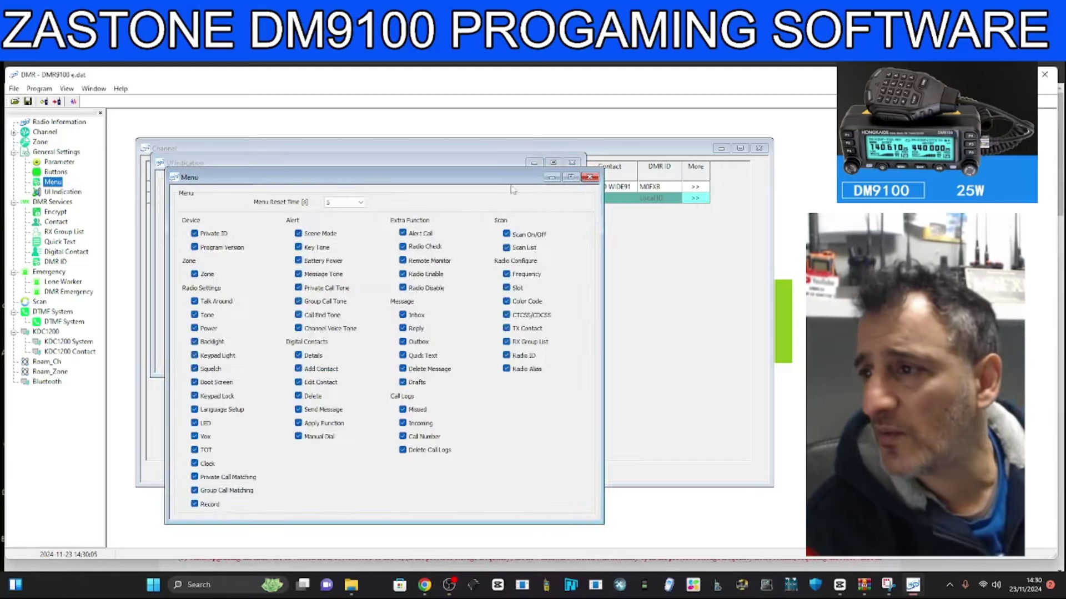
pyautogui.moveTo(489, 180); pyautogui.dragTo(470, 146)
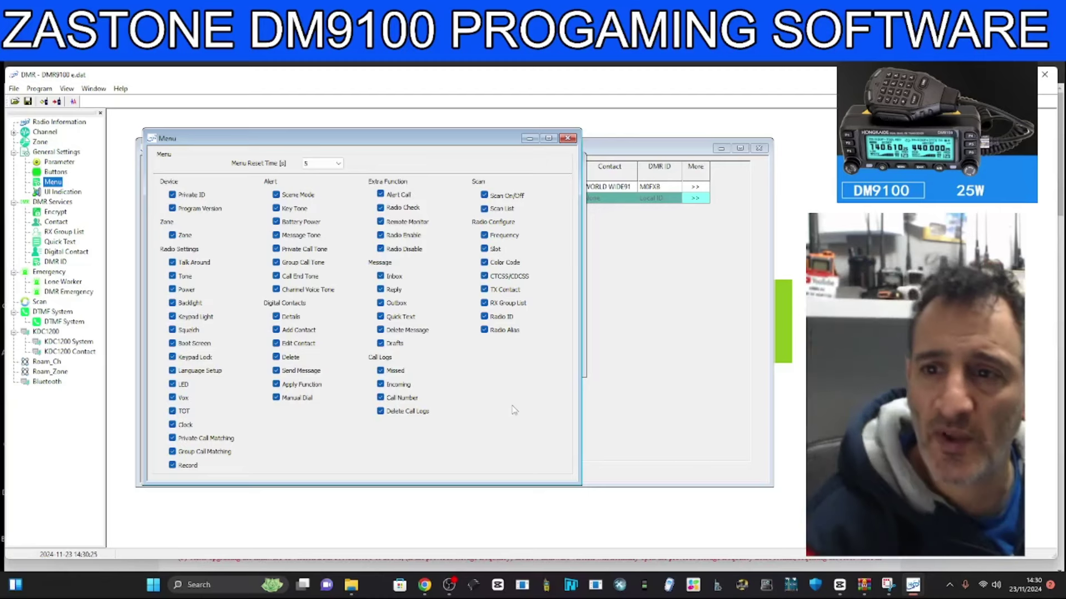
pyautogui.doubleClick(52, 155)
pyautogui.doubleClick(52, 156)
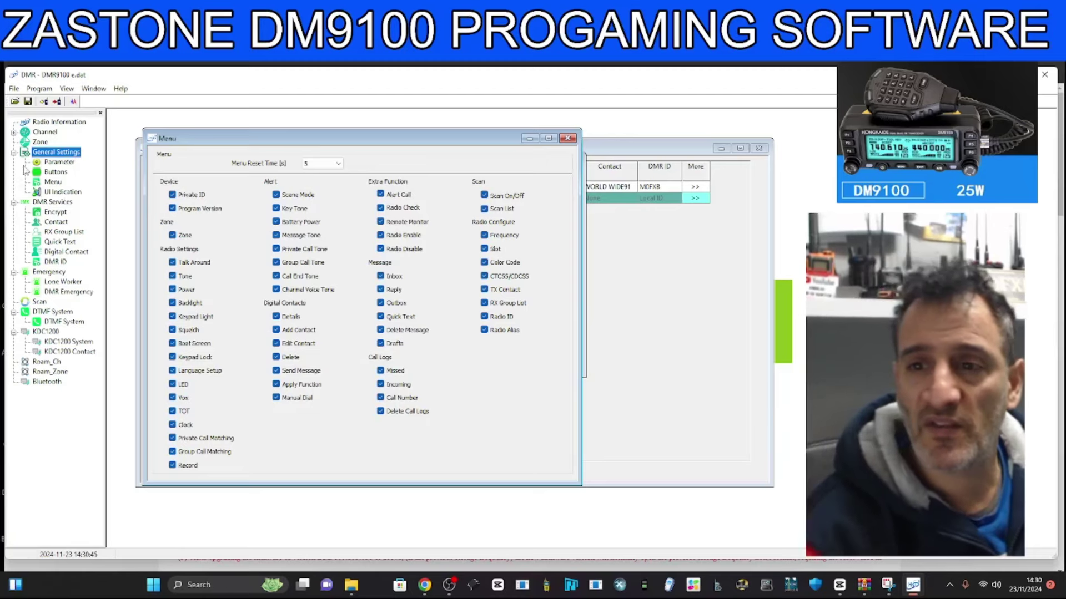
# Open the Parameter settings and enter the operator's DMR ID as the Radio ID.
pyautogui.click(56, 163)
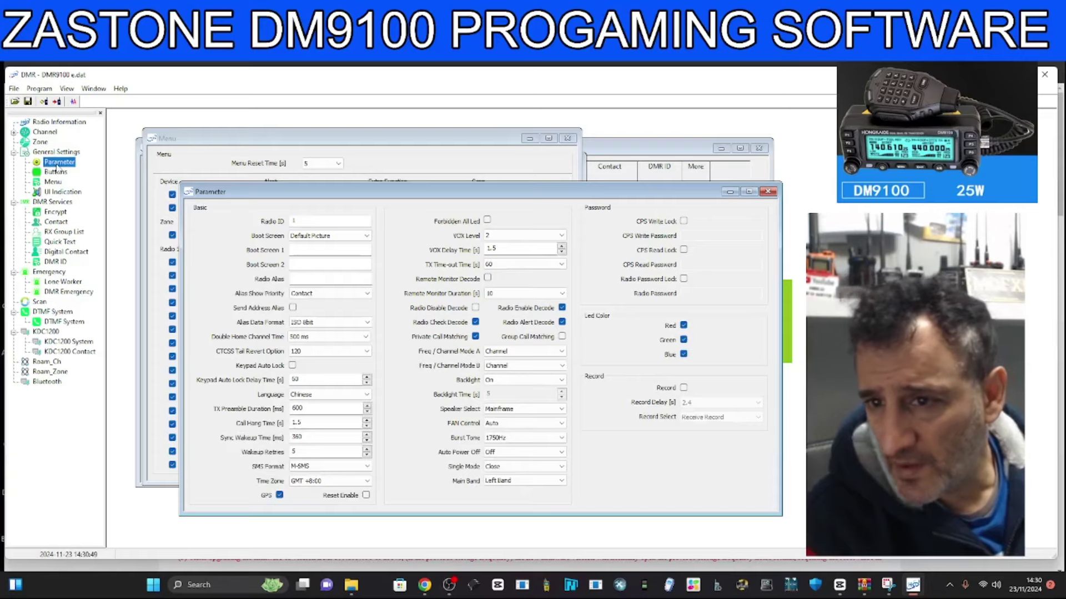
pyautogui.moveTo(444, 192); pyautogui.dragTo(424, 150)
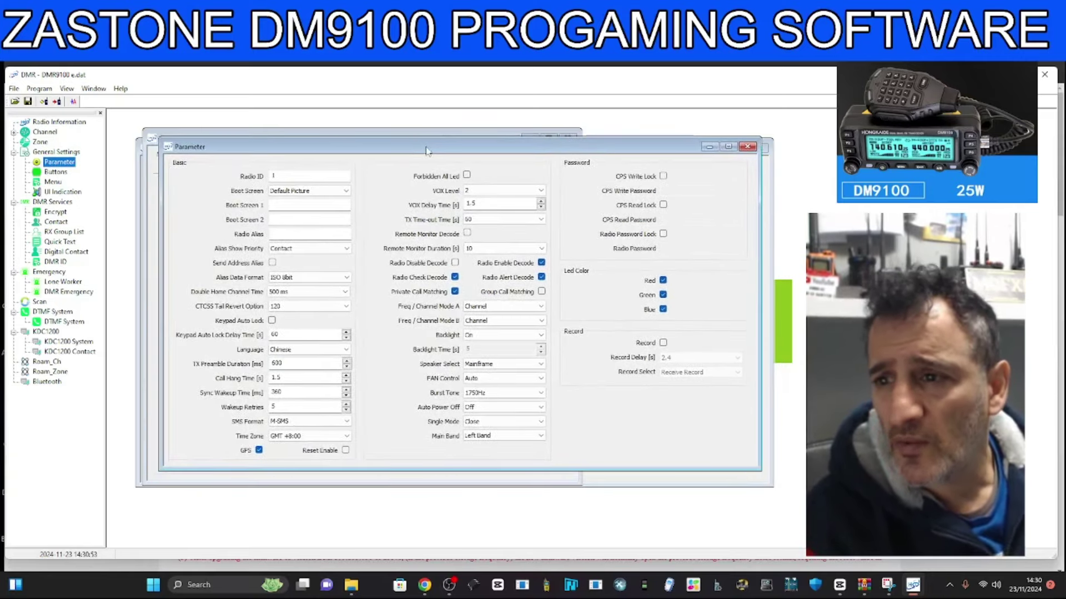
pyautogui.click(281, 175)
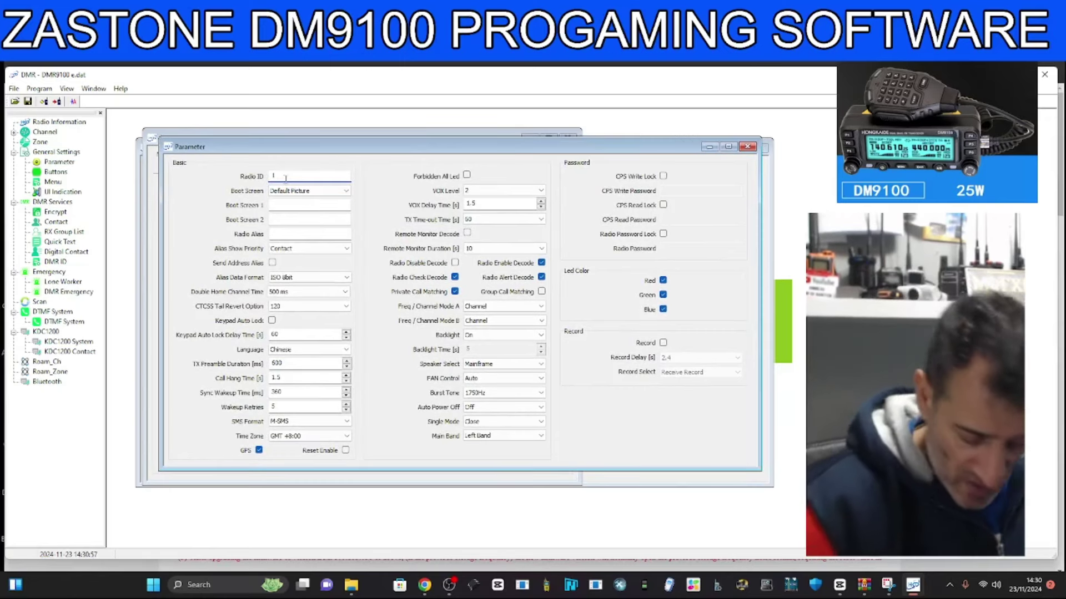
pyautogui.press('BackSpace')
pyautogui.write('2341437')
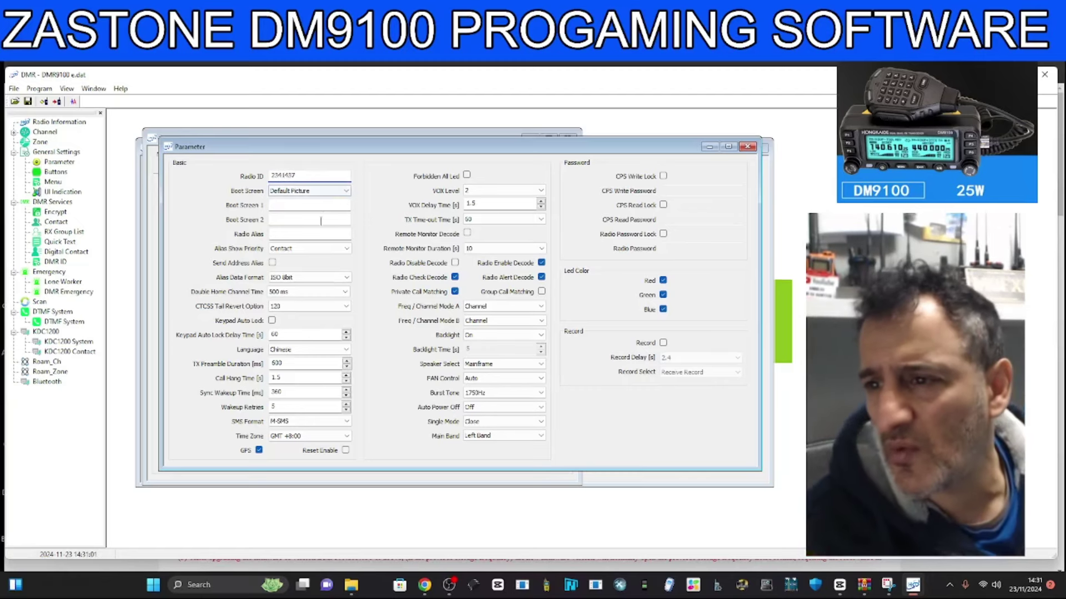
# Keep Default Picture as boot screen and enter the operator's callsign as Radio Alias.
pyautogui.click(346, 191)
pyautogui.click(348, 199)
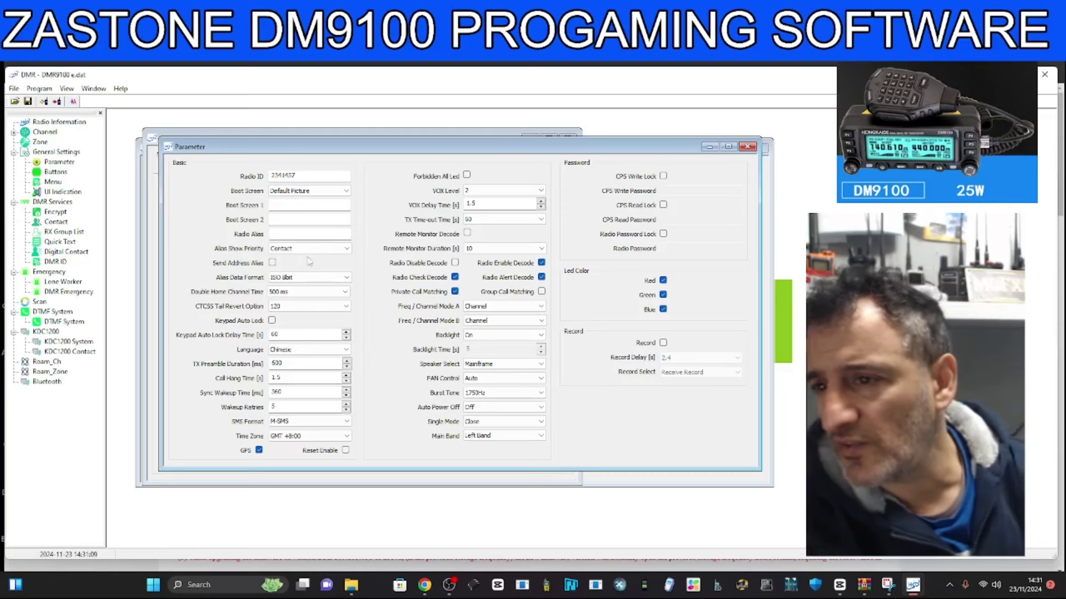
pyautogui.click(331, 210)
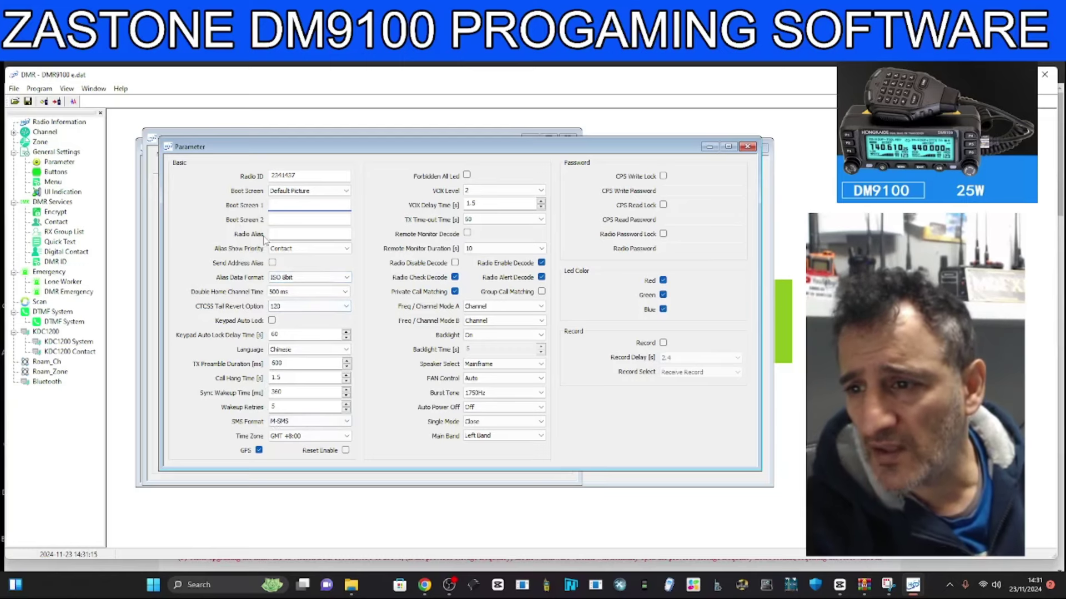
pyautogui.click(284, 237)
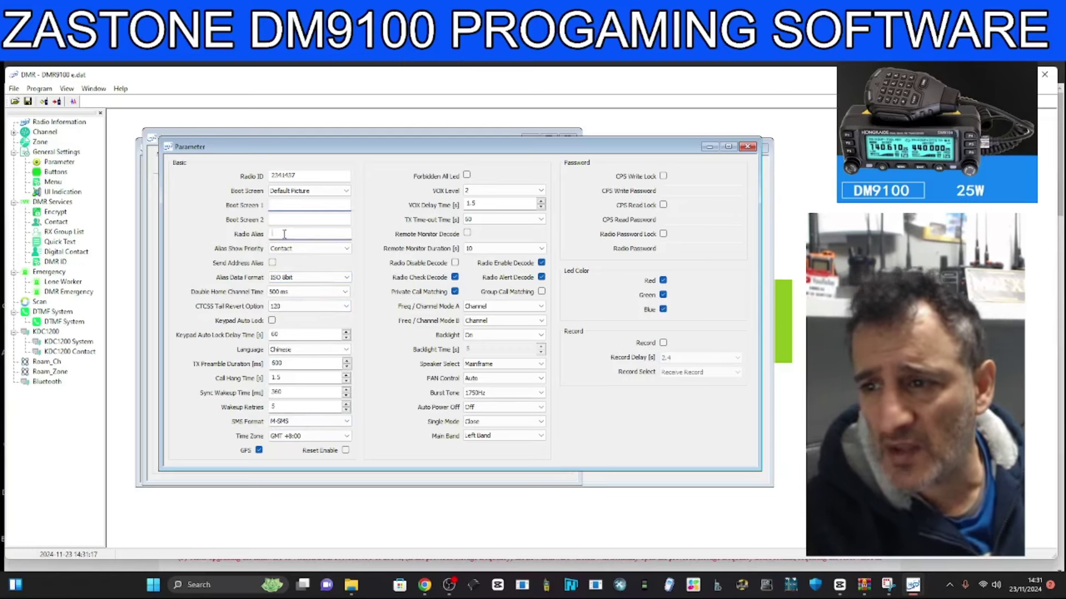
pyautogui.write('0FXB')
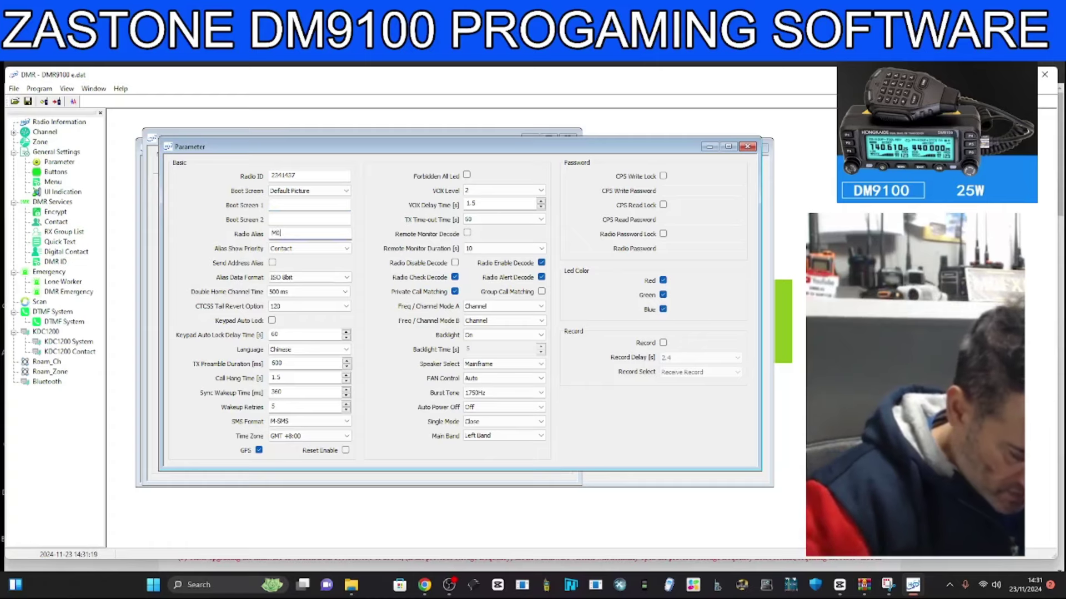
pyautogui.click(300, 220)
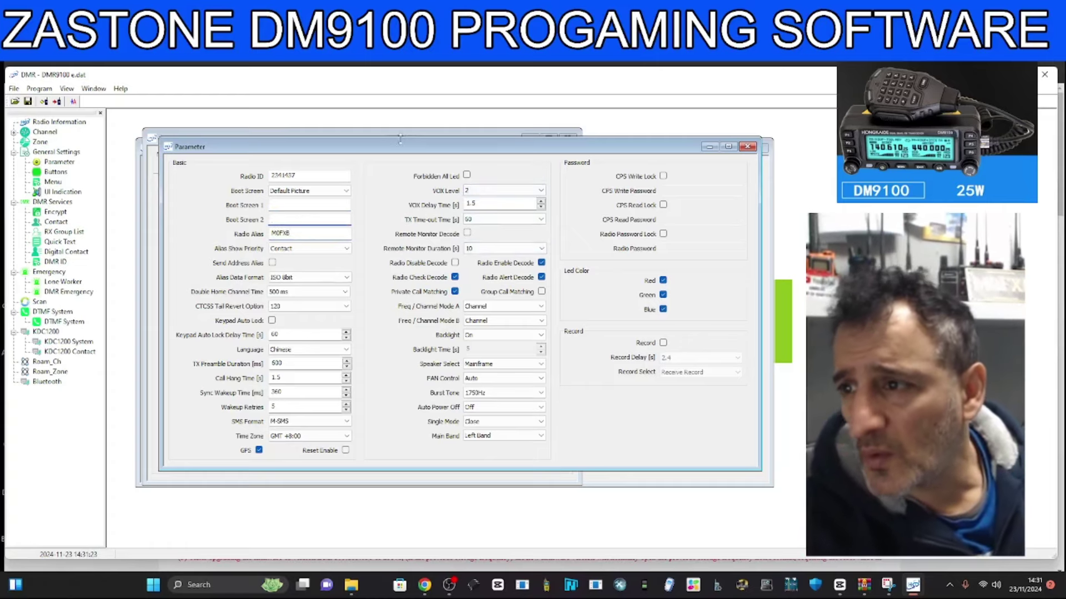
pyautogui.moveTo(419, 153); pyautogui.dragTo(462, 180)
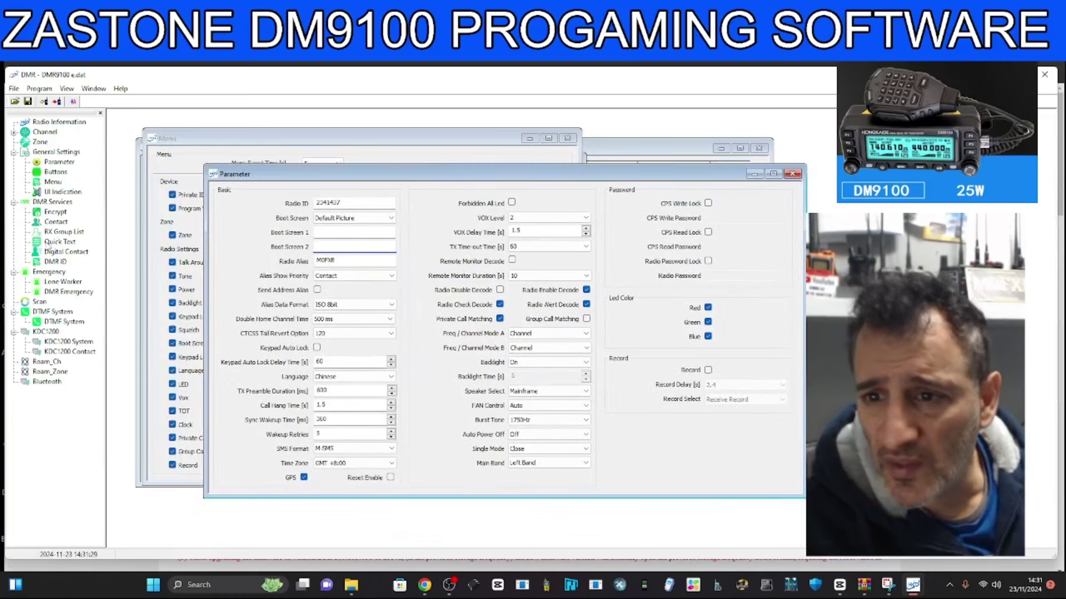
# Open the Quick Text, RX Group List, Contact and Encrypt windows for review.
pyautogui.doubleClick(60, 244)
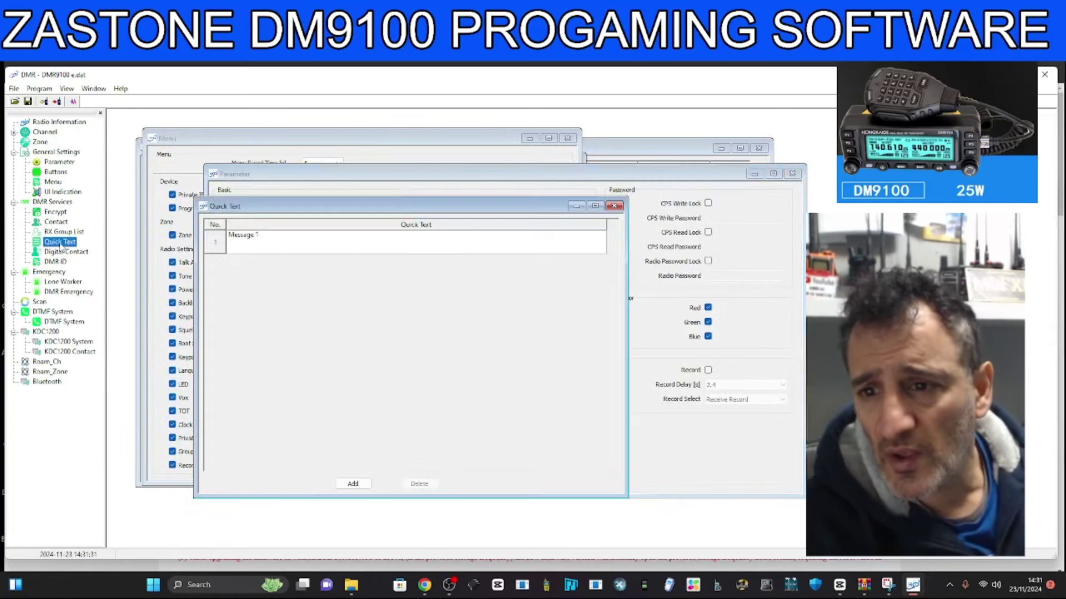
pyautogui.doubleClick(60, 234)
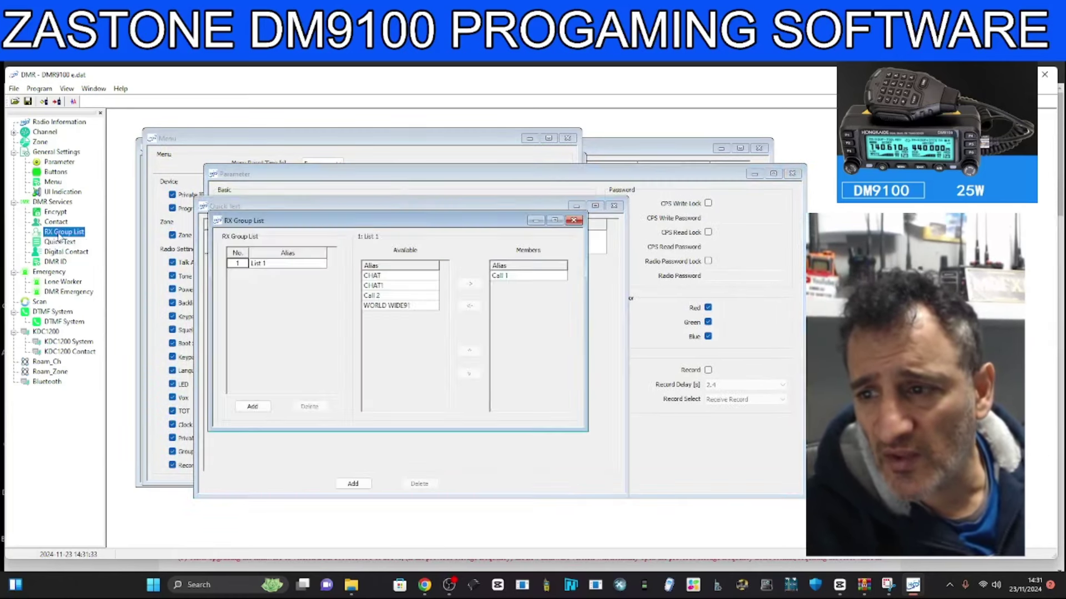
pyautogui.doubleClick(56, 222)
pyautogui.doubleClick(56, 213)
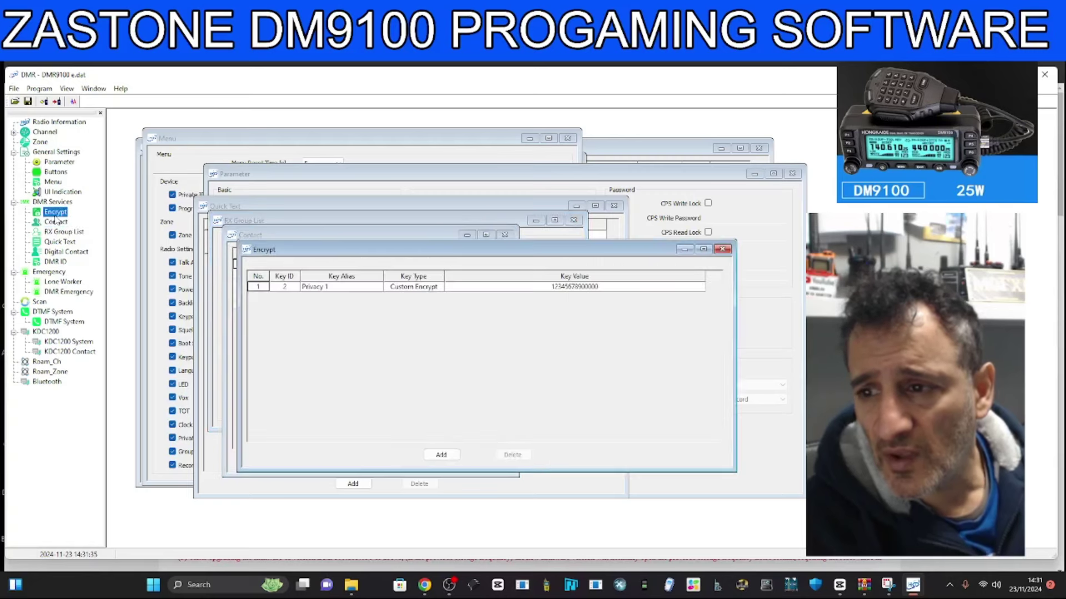
# Open and close the Lone Worker, DMR Emergency and DTMF encode windows, leaving Encrypt in front.
pyautogui.doubleClick(62, 283)
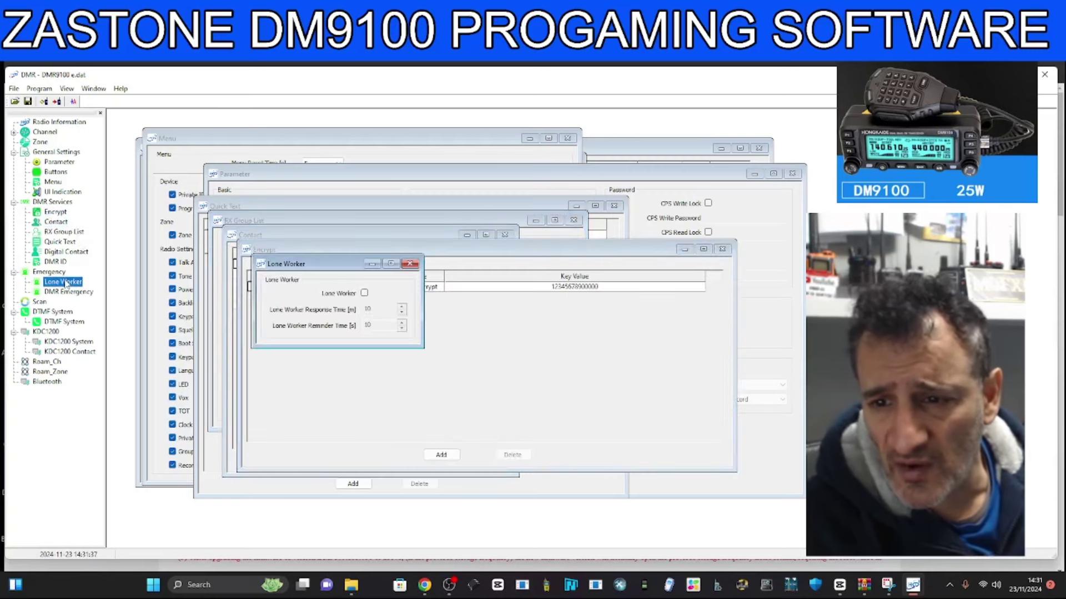
pyautogui.doubleClick(67, 292)
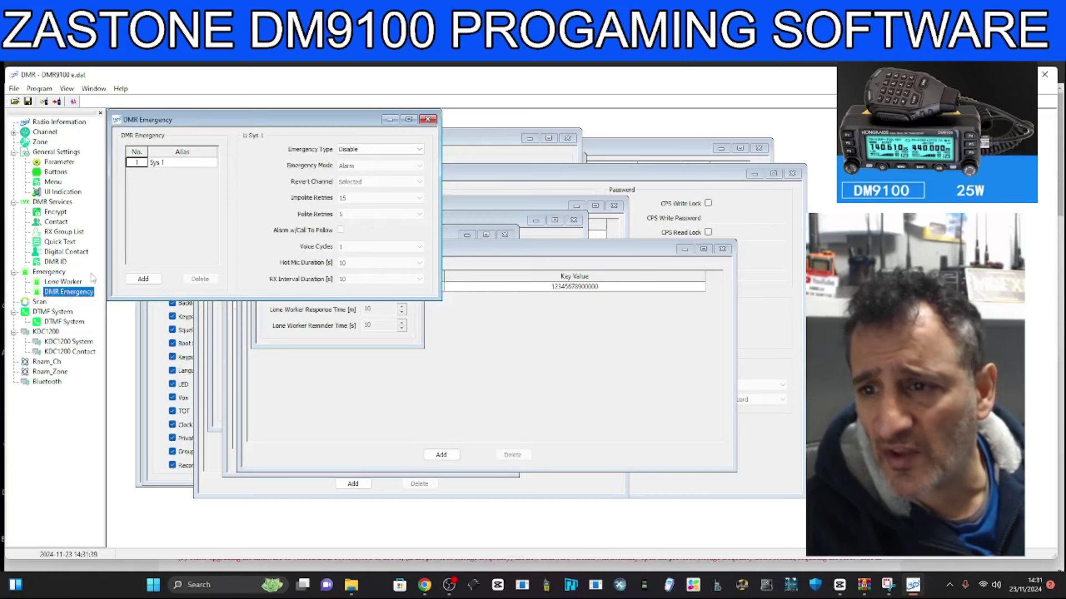
pyautogui.click(428, 119)
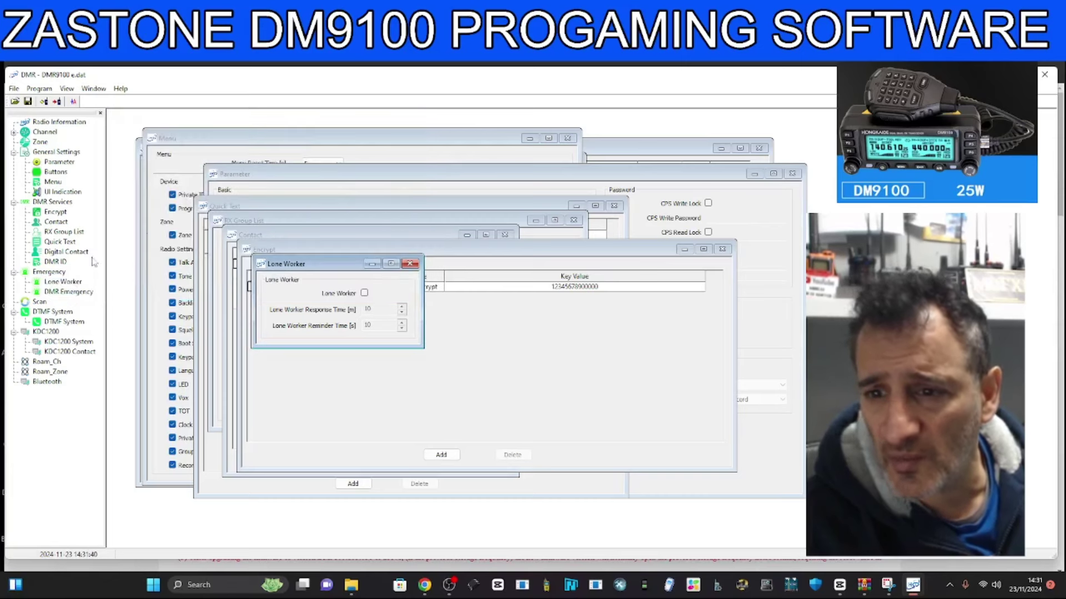
pyautogui.doubleClick(56, 312)
pyautogui.doubleClick(61, 313)
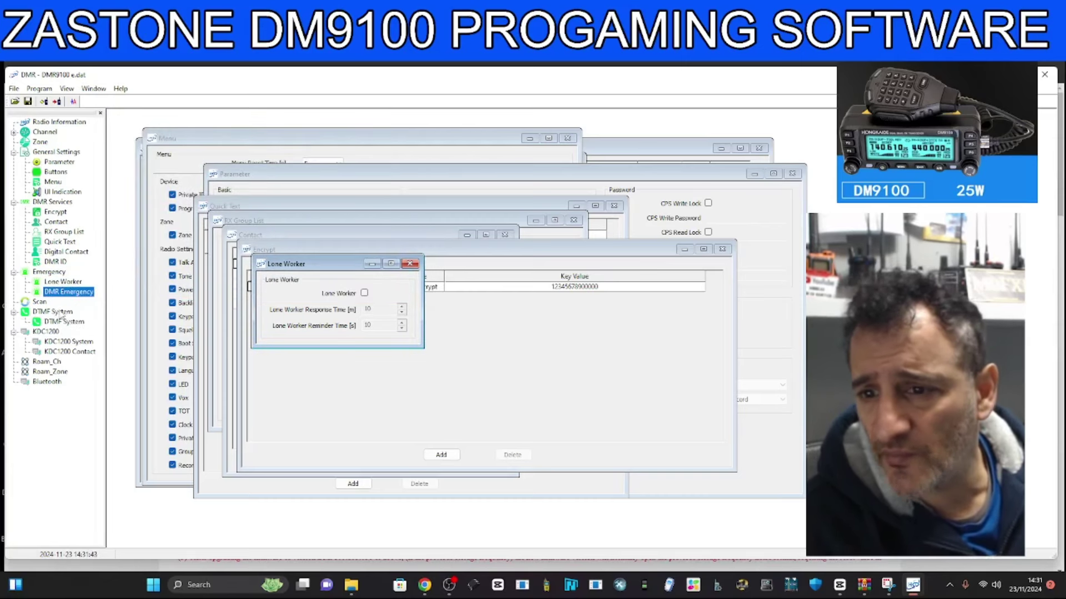
pyautogui.doubleClick(55, 322)
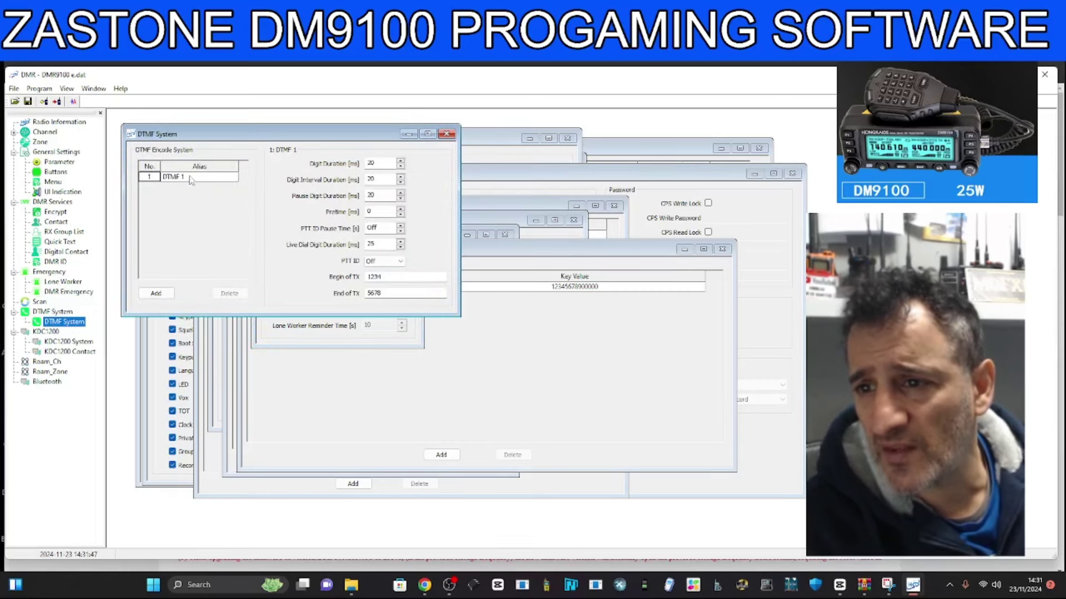
pyautogui.click(446, 134)
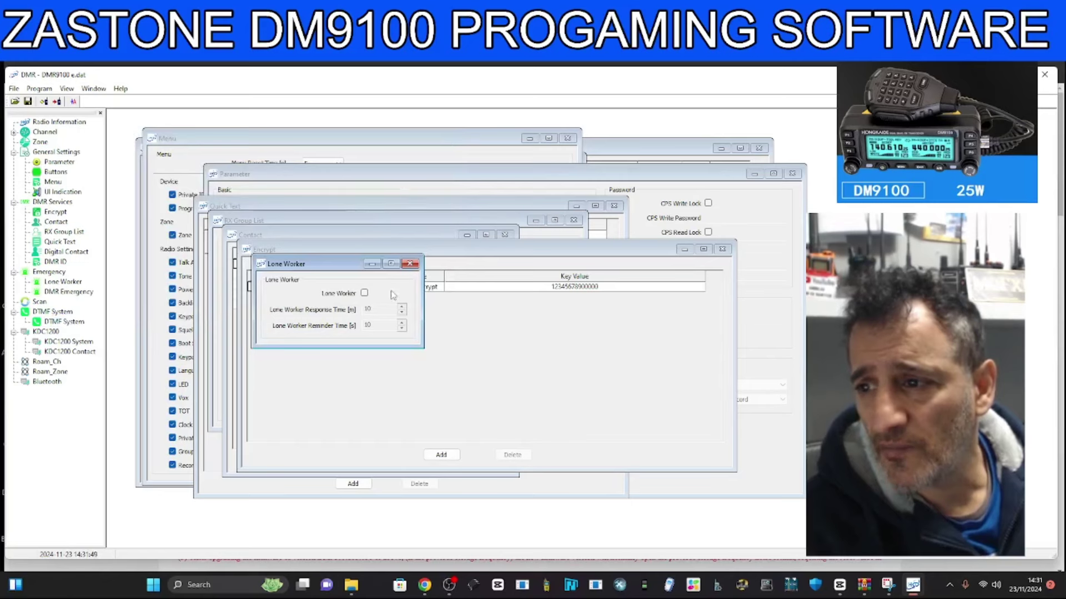
pyautogui.click(409, 264)
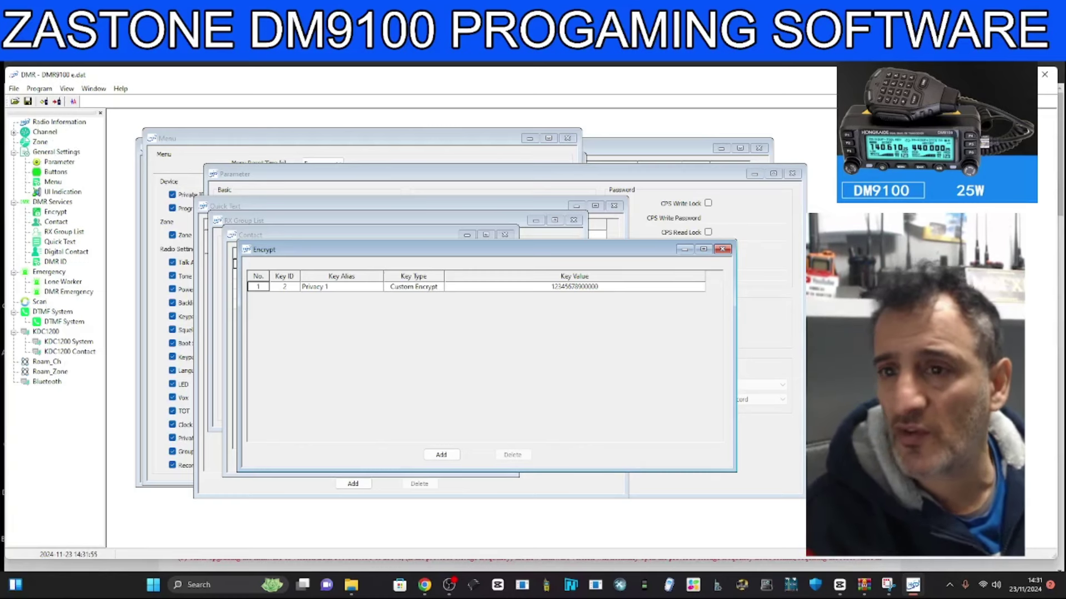
# Browse the File and Window menus, then bring the five-group-call Contact list forward.
pyautogui.click(14, 89)
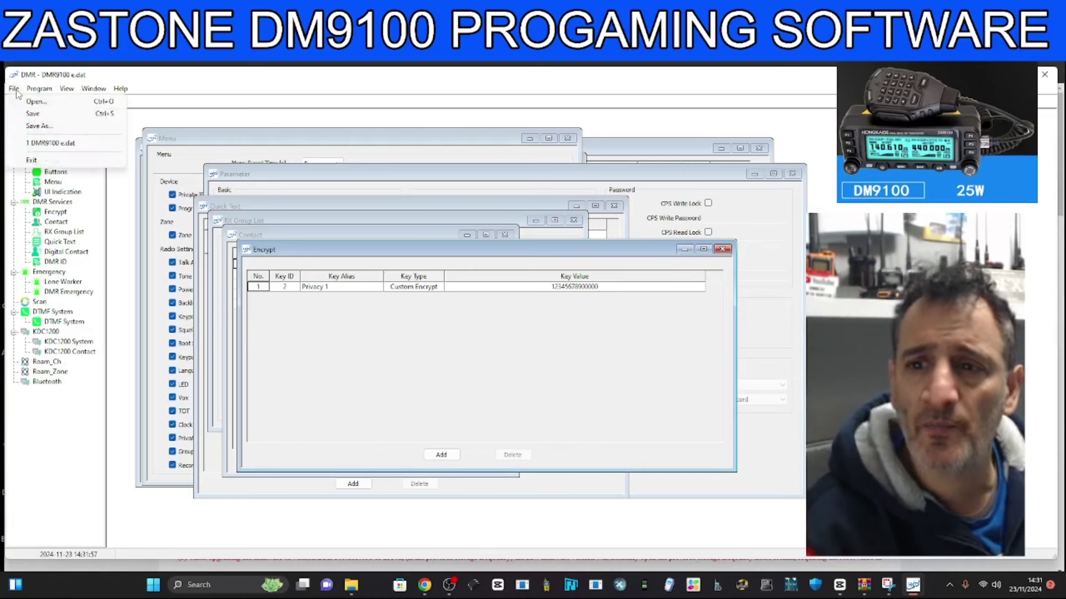
pyautogui.moveTo(30, 93)
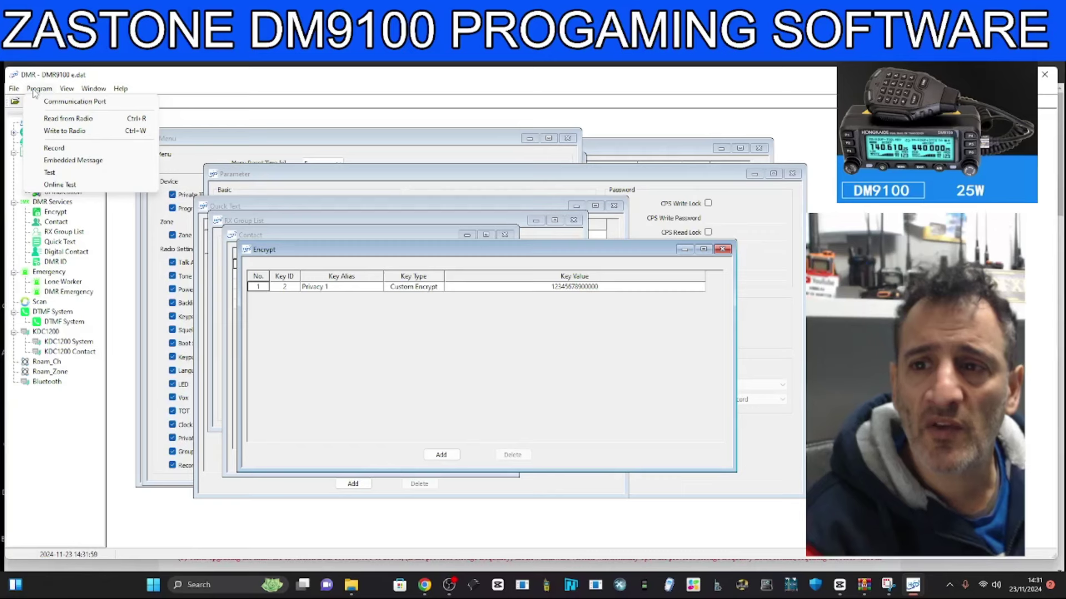
pyautogui.moveTo(93, 90)
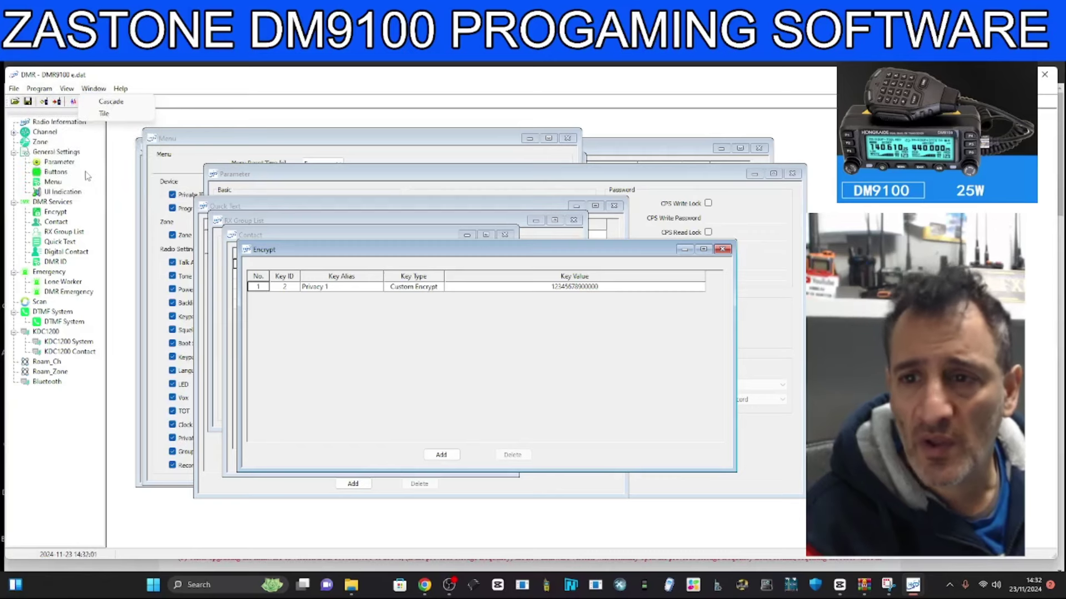
pyautogui.click(112, 102)
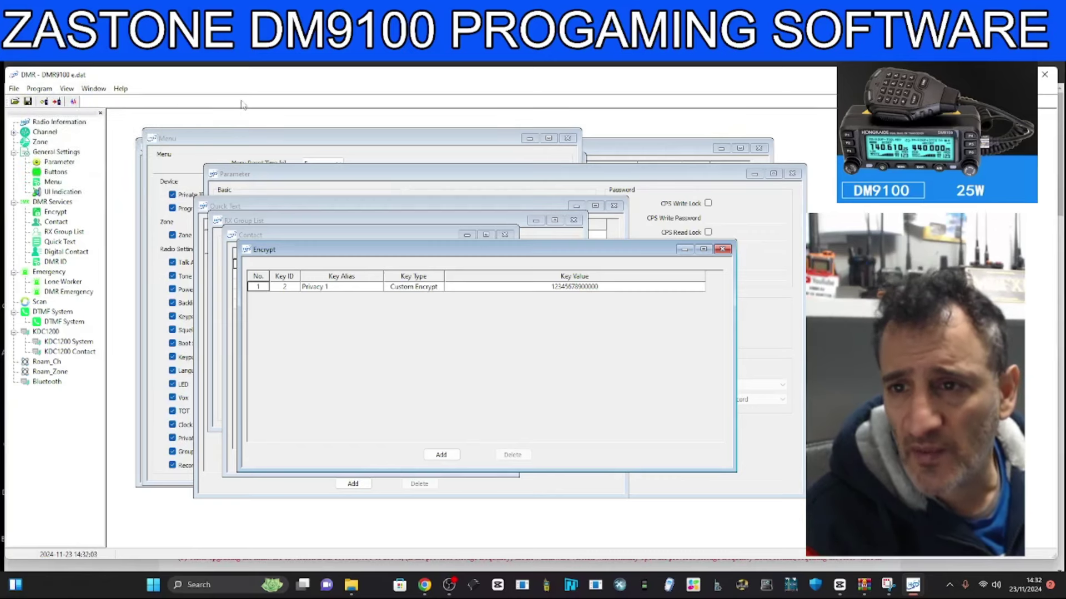
pyautogui.click(14, 90)
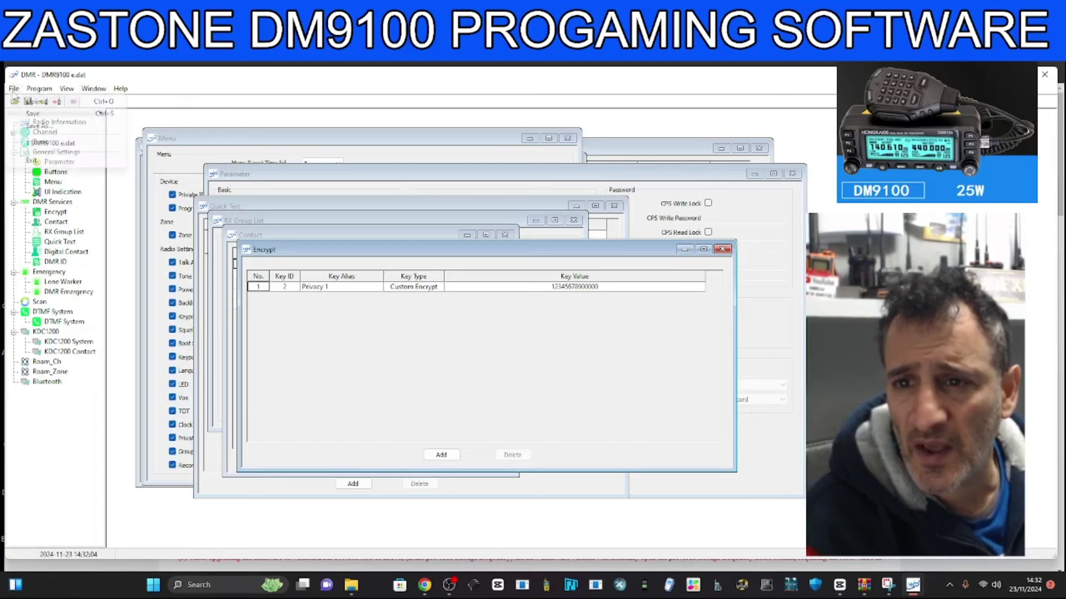
pyautogui.click(15, 94)
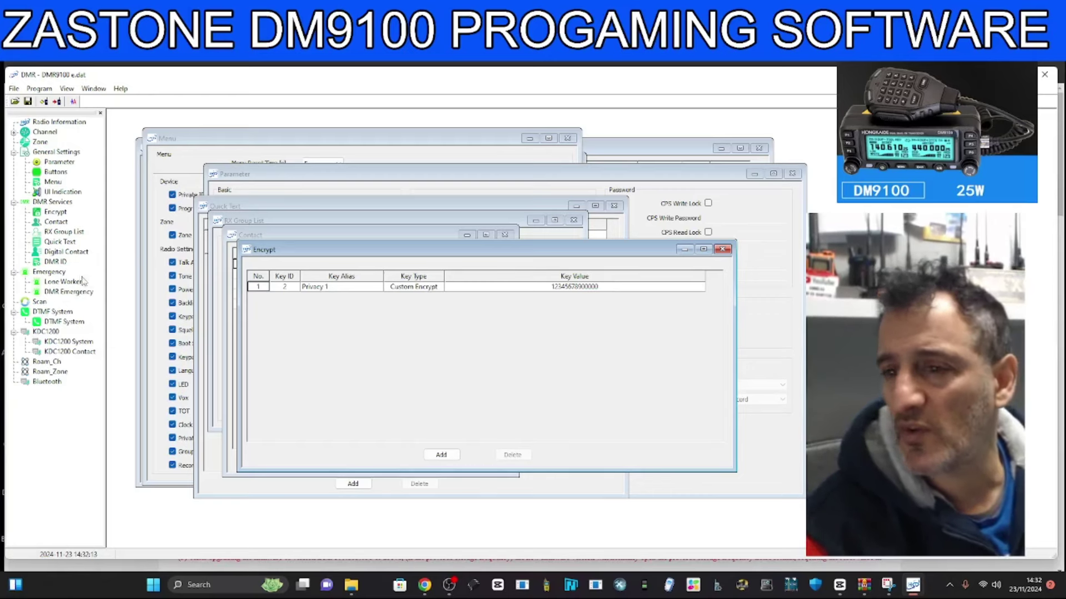
pyautogui.click(56, 221)
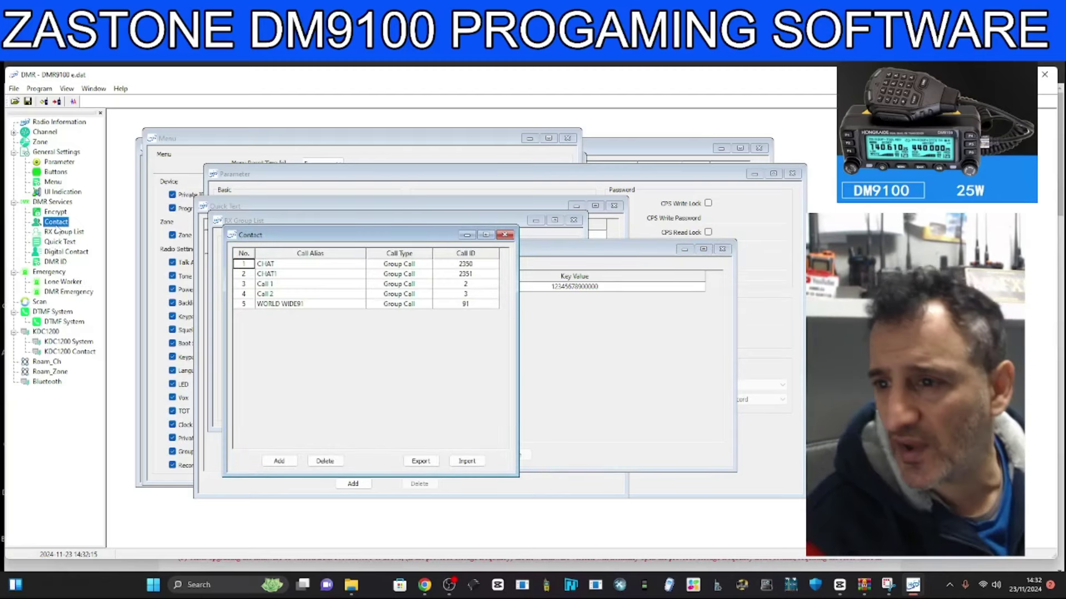
# Export the five group-call contacts to Call-20241123143225.csv after backing out of Import.
pyautogui.click(467, 465)
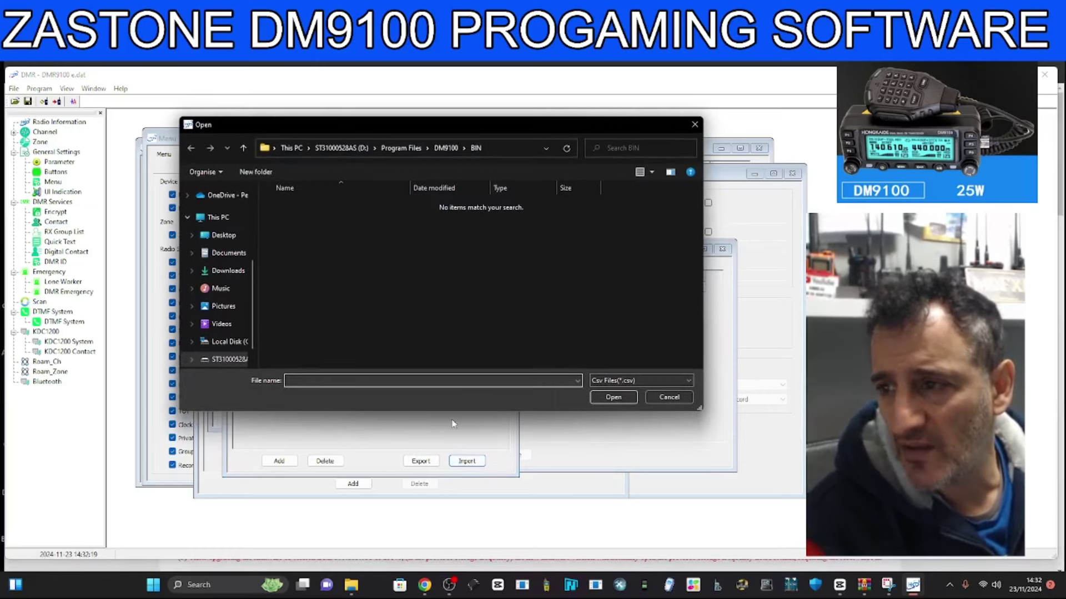
pyautogui.click(695, 125)
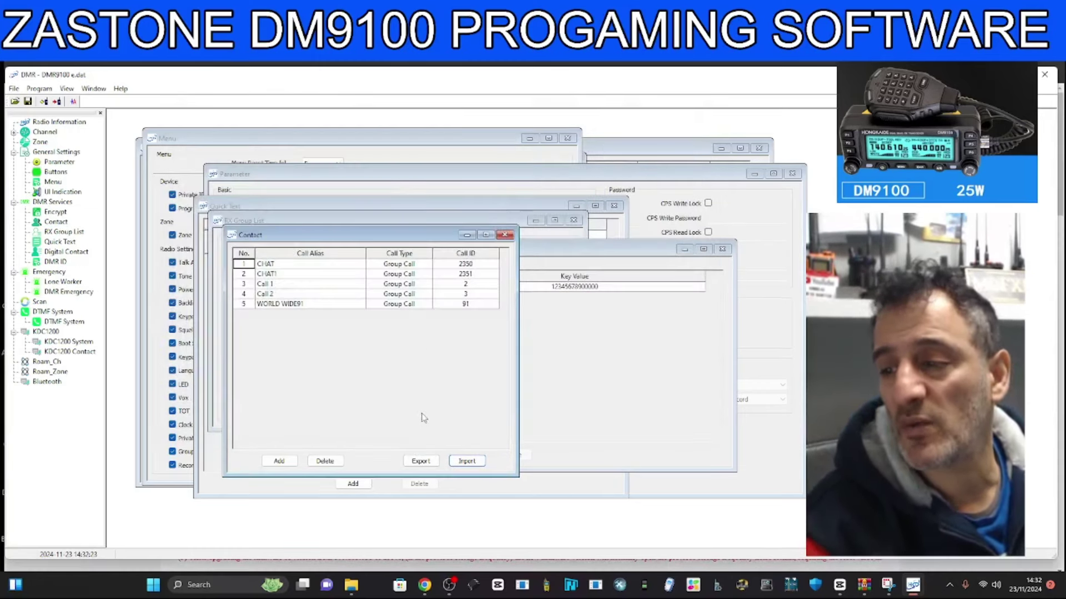
pyautogui.click(421, 461)
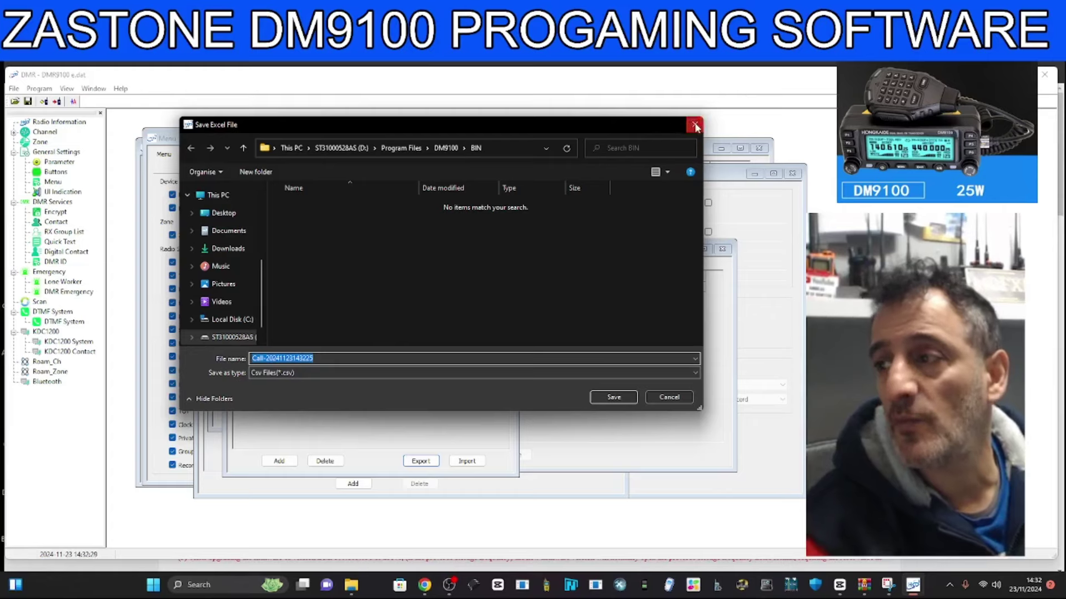
pyautogui.press('Return')
pyautogui.click(559, 345)
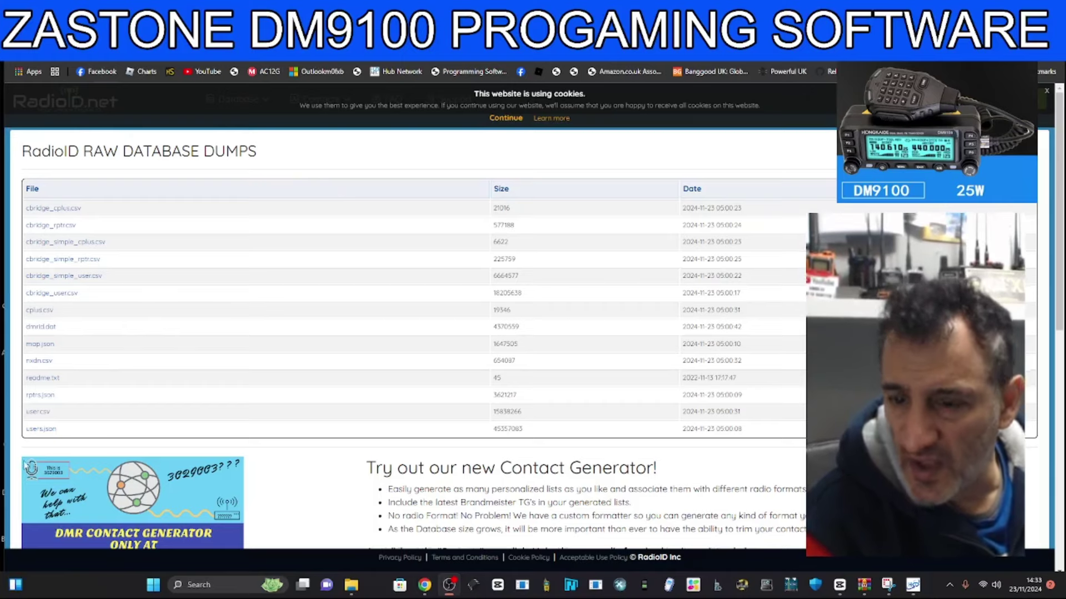
# Download user.csv from RadioID's raw database dumps and return to the DMR CPS.
pyautogui.click(39, 412)
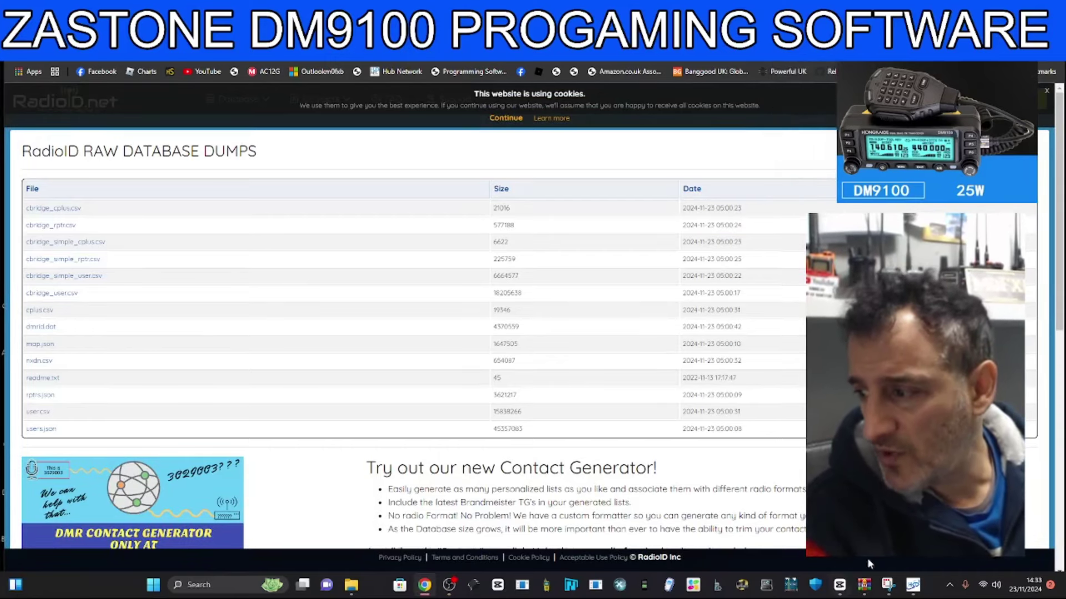
pyautogui.click(913, 584)
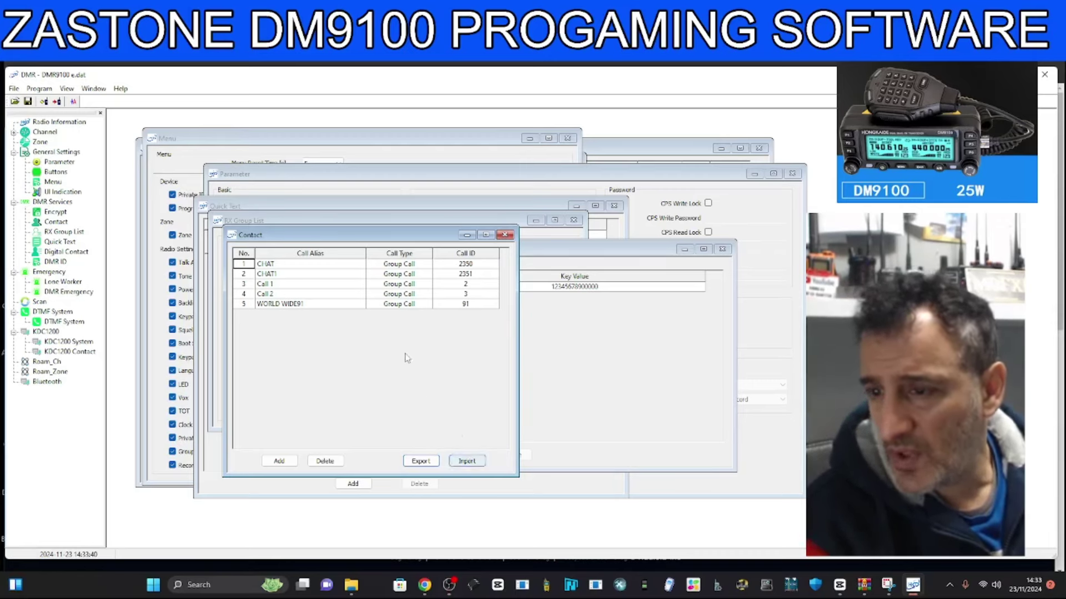
# Move the Contact window aside and open Digital Contact and DMR ID under DMR Services.
pyautogui.moveTo(322, 240); pyautogui.dragTo(423, 194)
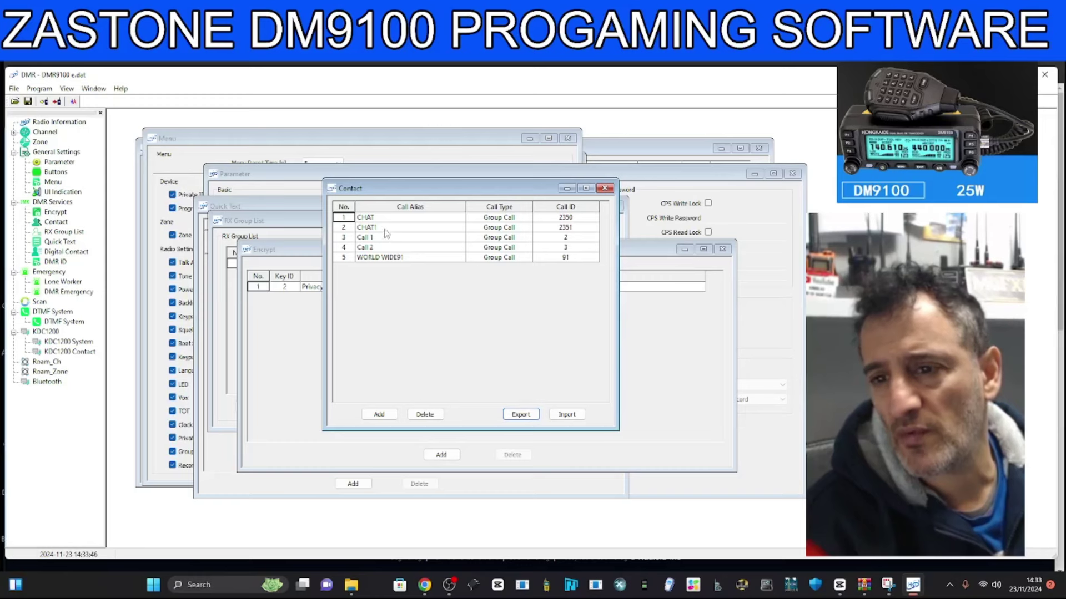
pyautogui.click(454, 589)
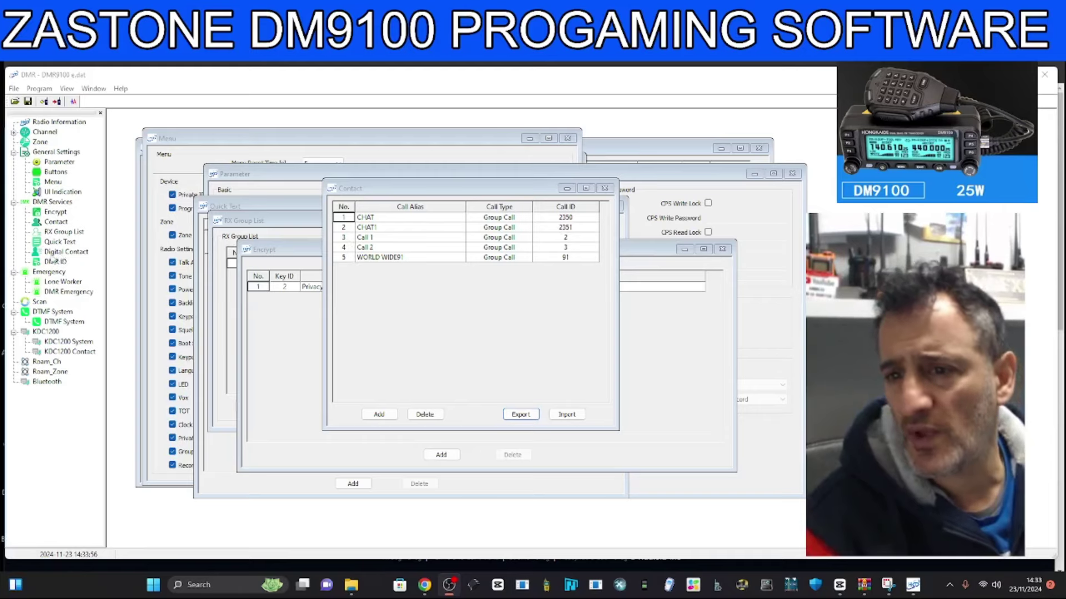
pyautogui.click(61, 251)
pyautogui.click(55, 262)
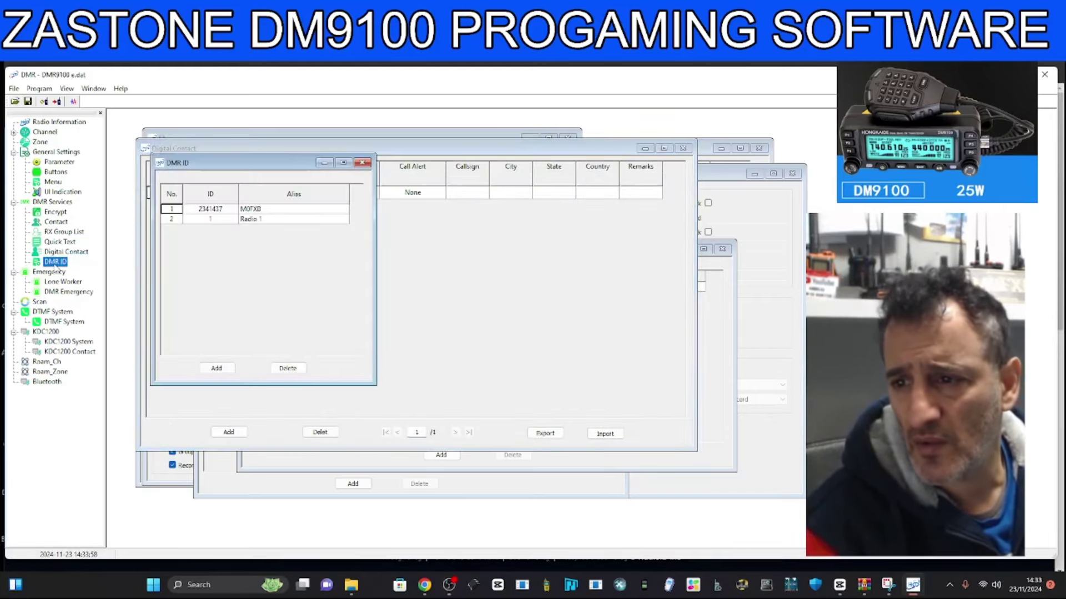
# Switch briefly to the group-call Contact list, then back to Digital Contact.
pyautogui.click(56, 253)
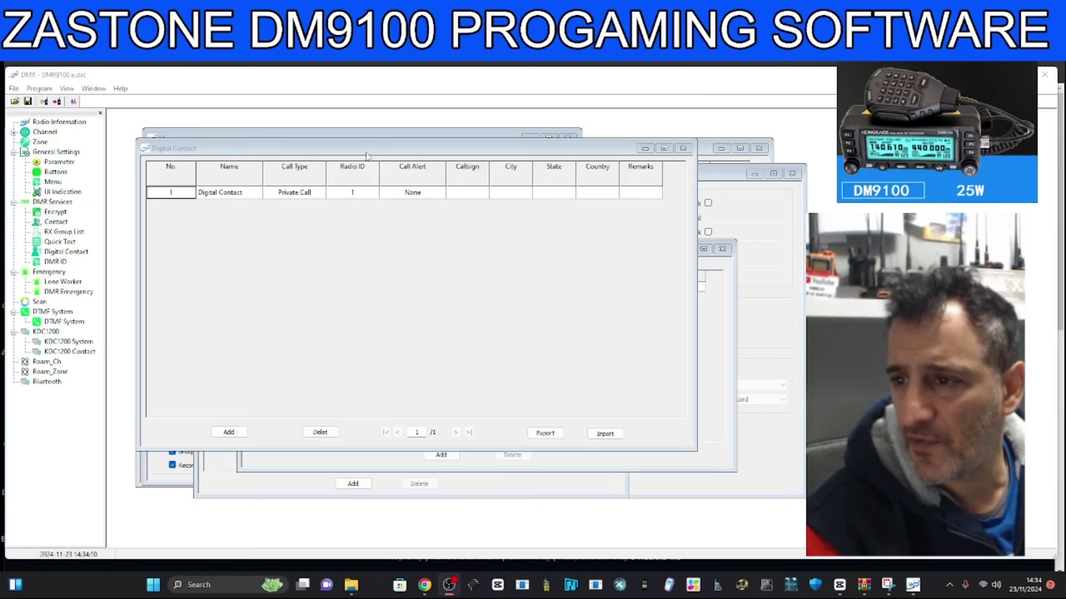
pyautogui.click(56, 223)
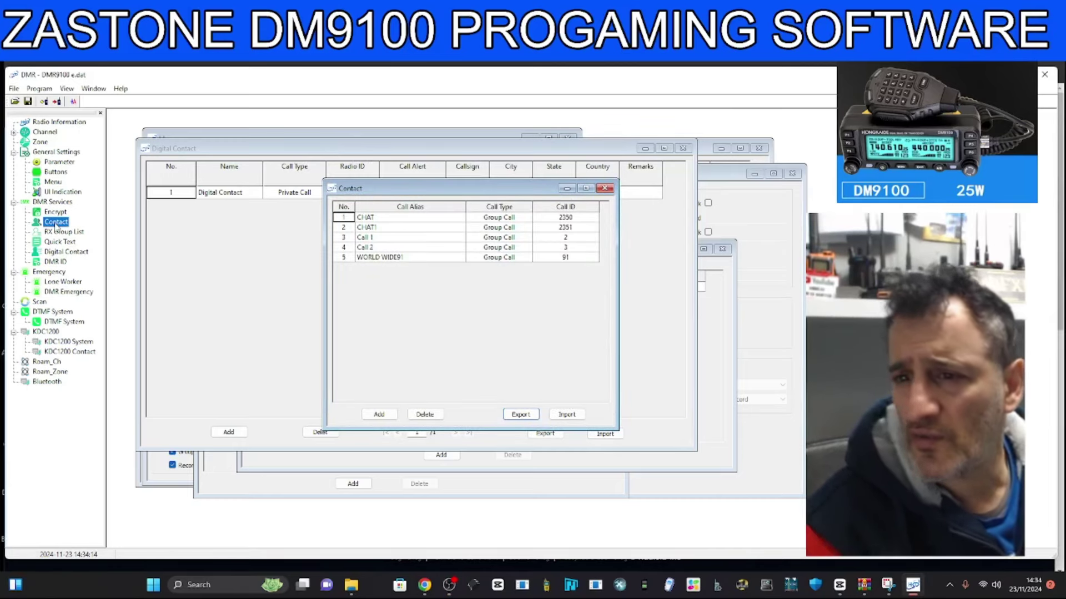
pyautogui.click(66, 253)
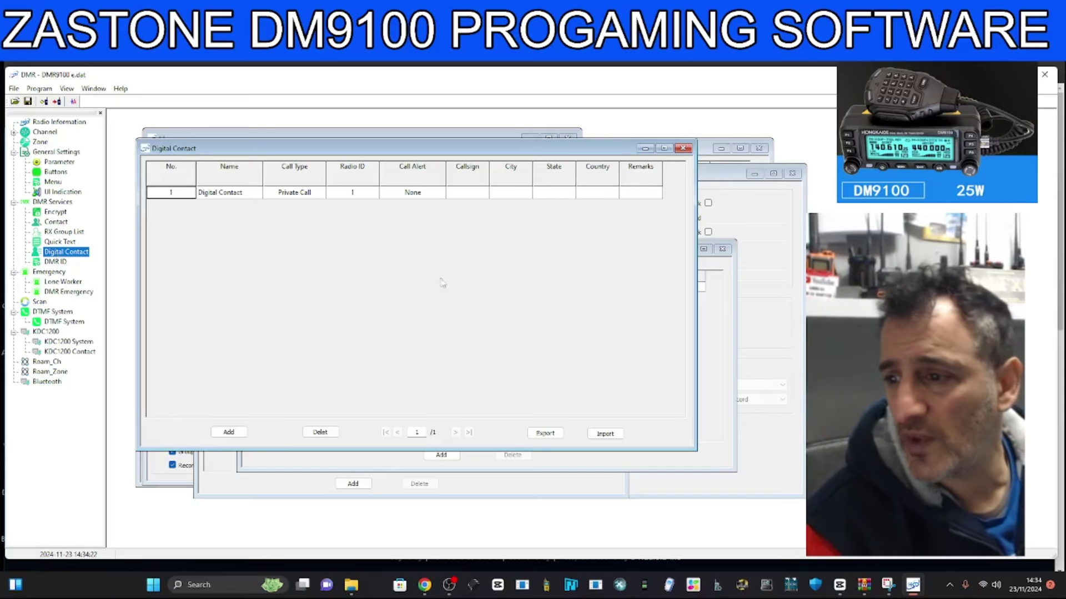
# Keep the Radio ID 1 digital contact's Call Type as Private Call.
pyautogui.click(832, 125)
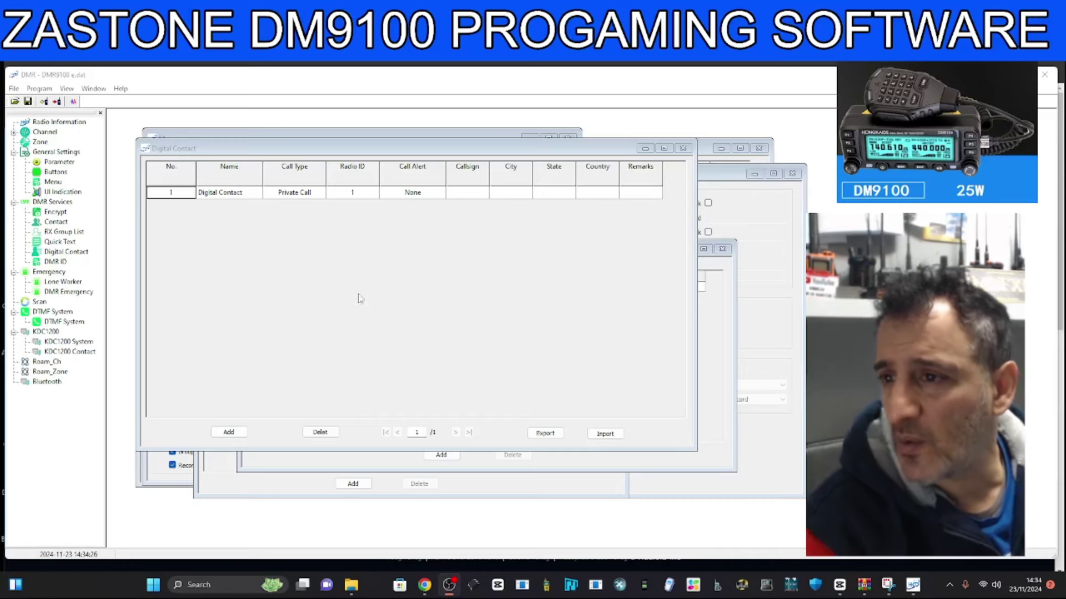
pyautogui.click(318, 195)
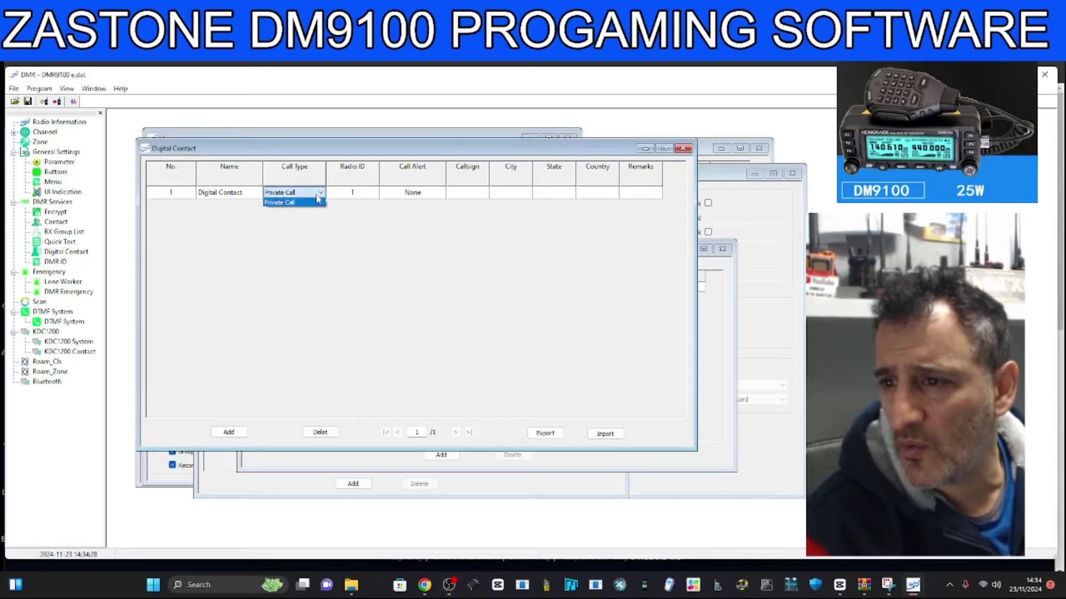
pyautogui.click(318, 199)
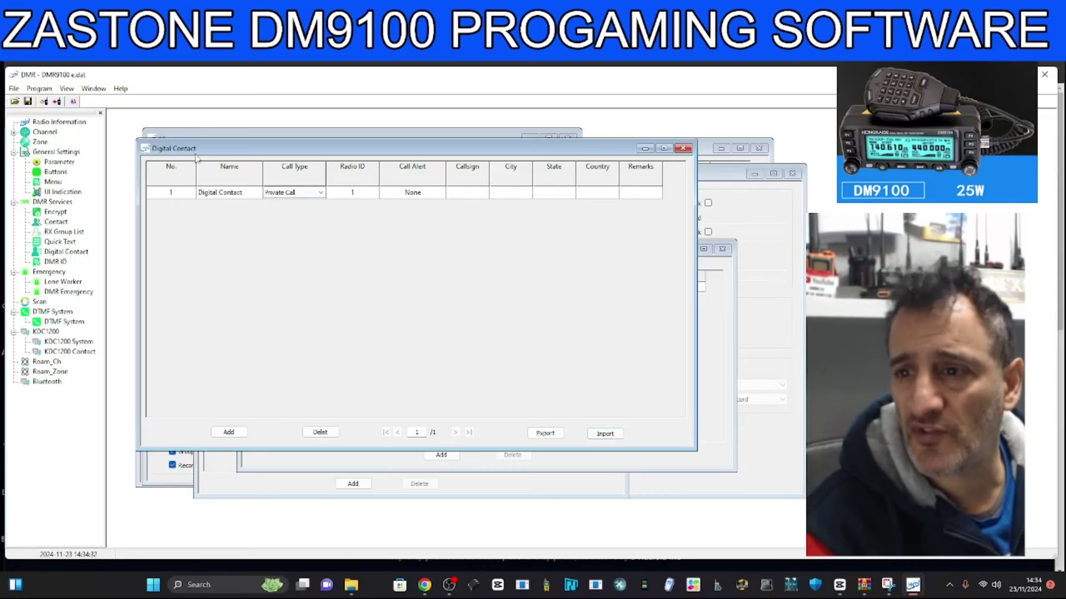
pyautogui.click(609, 441)
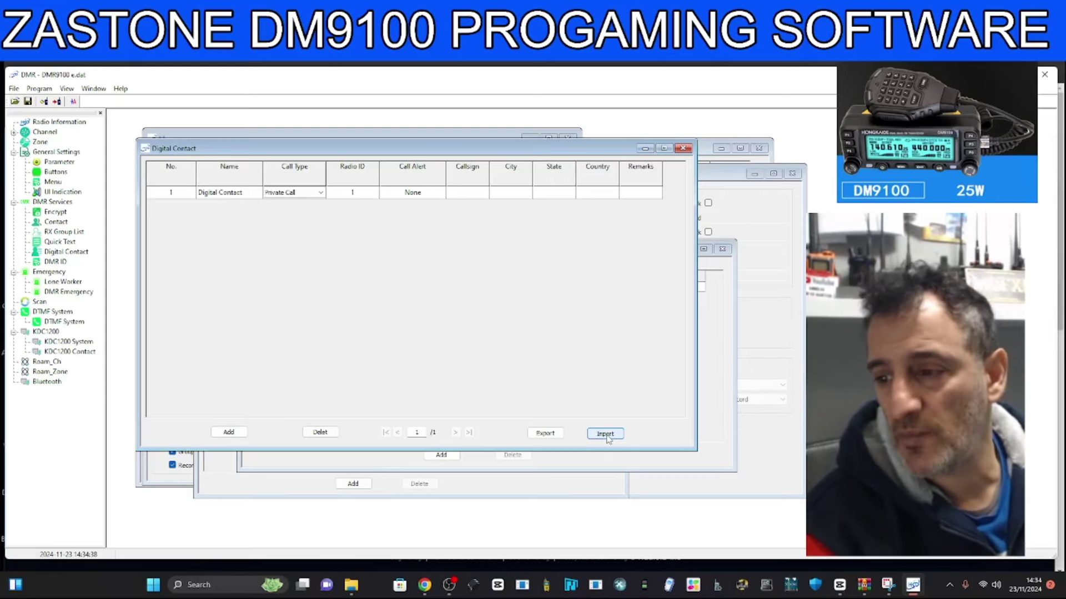
# Try importing user.csv from Downloads into Digital Contact and dismiss the rejection warning.
pyautogui.click(608, 438)
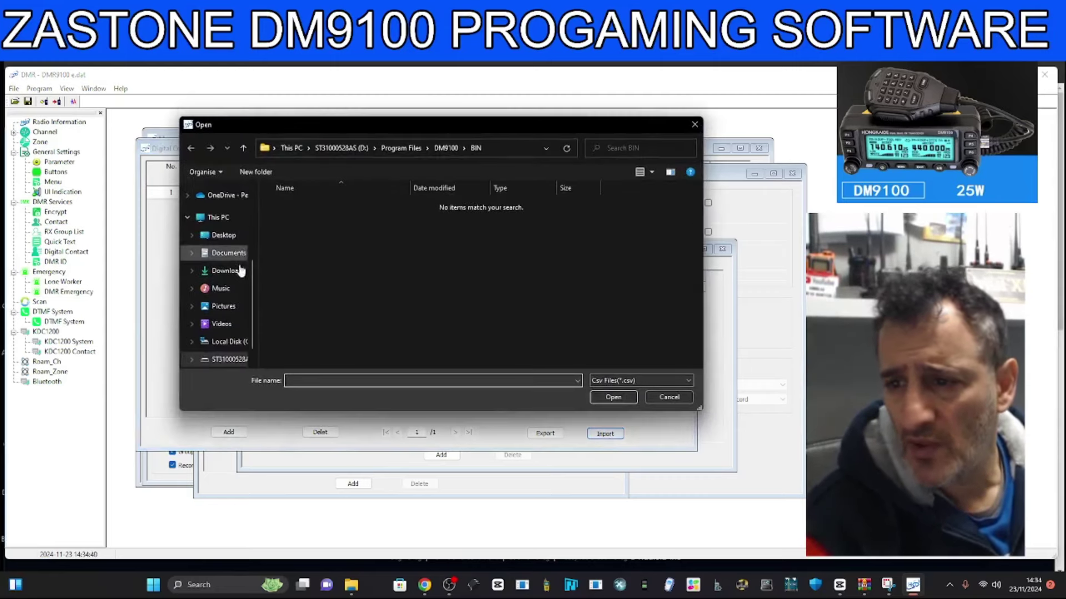
pyautogui.click(241, 271)
pyautogui.click(294, 222)
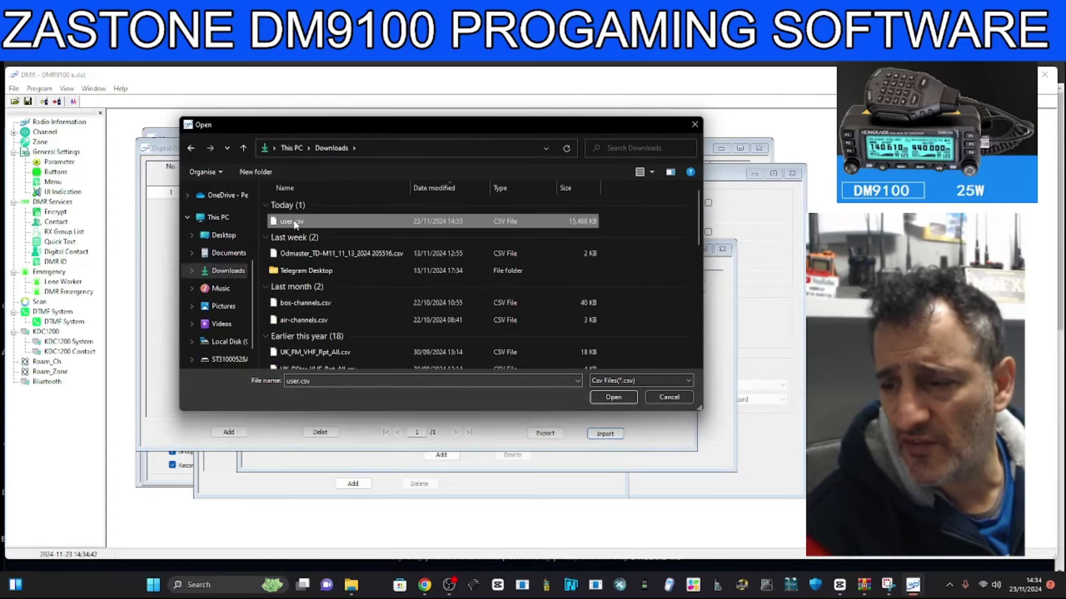
pyautogui.doubleClick(294, 222)
pyautogui.click(546, 343)
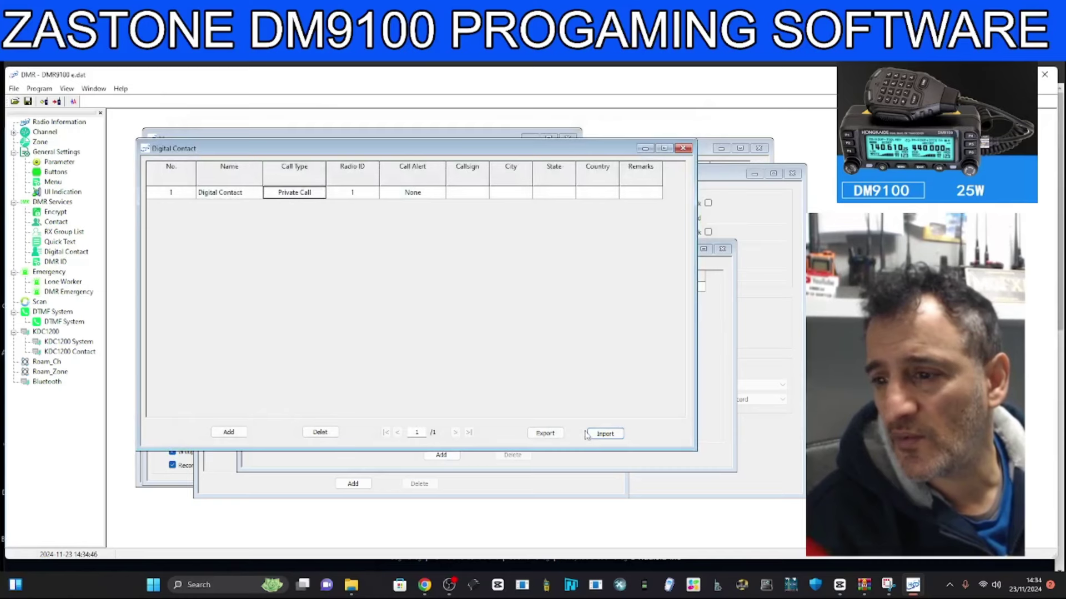
# Retry the digital contact import, entering 'GG' as the file name and confirming.
pyautogui.click(608, 435)
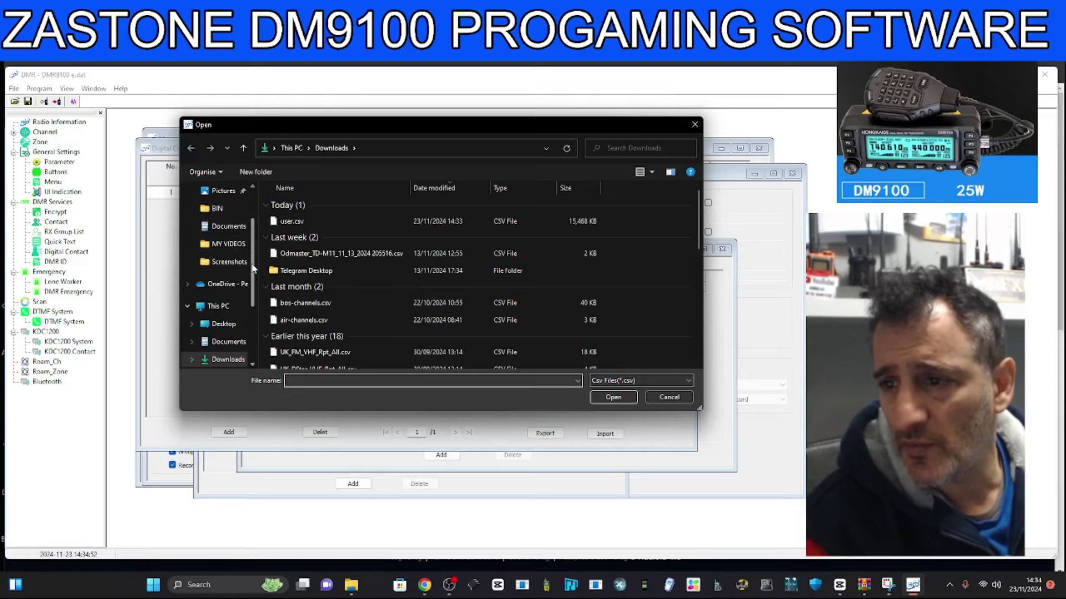
pyautogui.scroll(2, 253, 268)
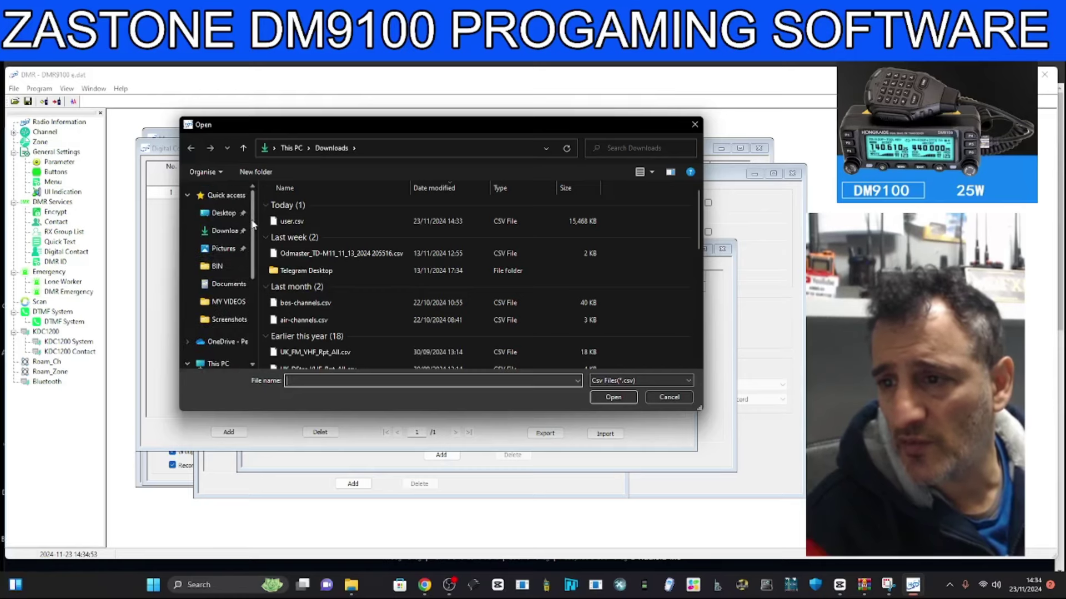
pyautogui.click(355, 382)
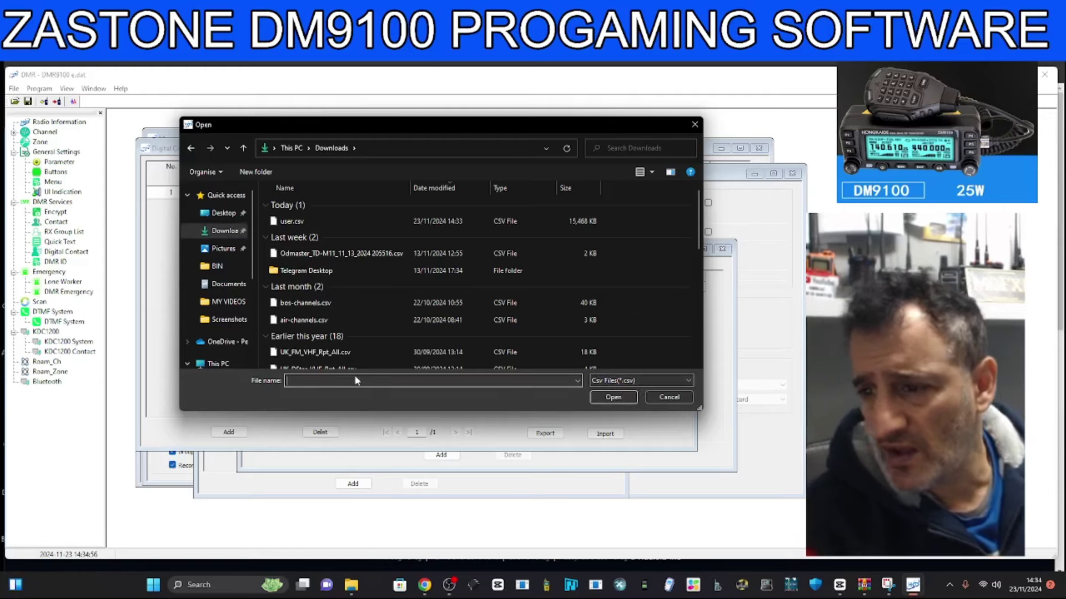
pyautogui.write('GG')
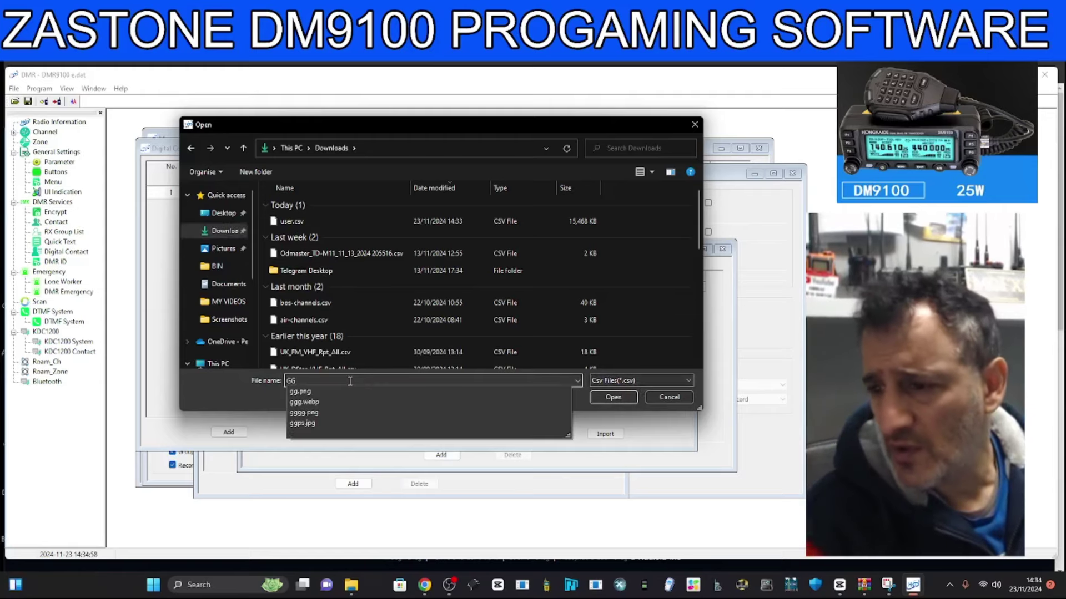
pyautogui.click(613, 398)
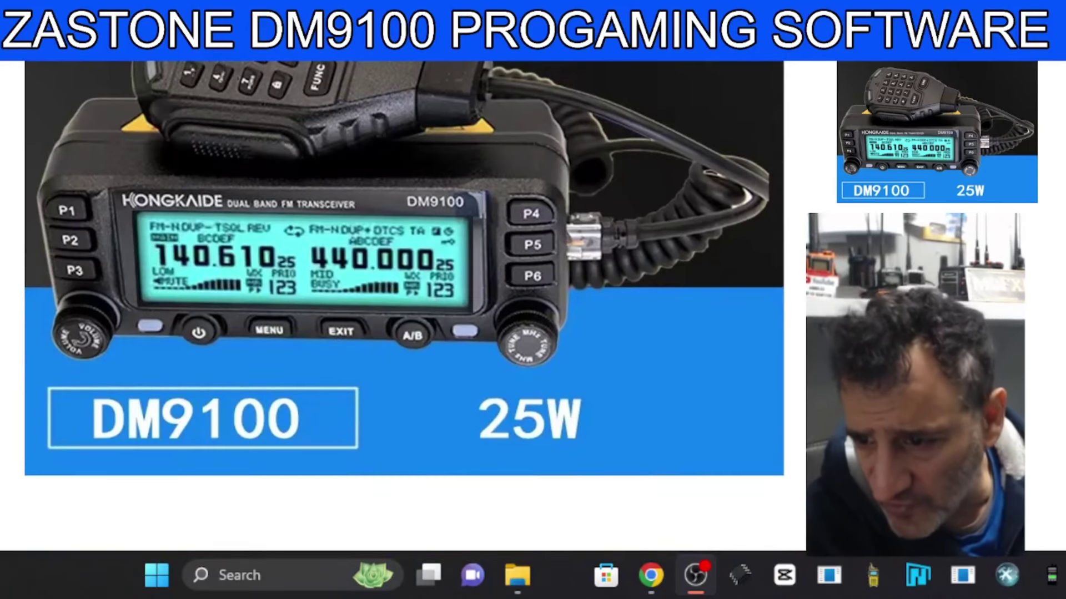
pyautogui.scroll(2, 404, 277)
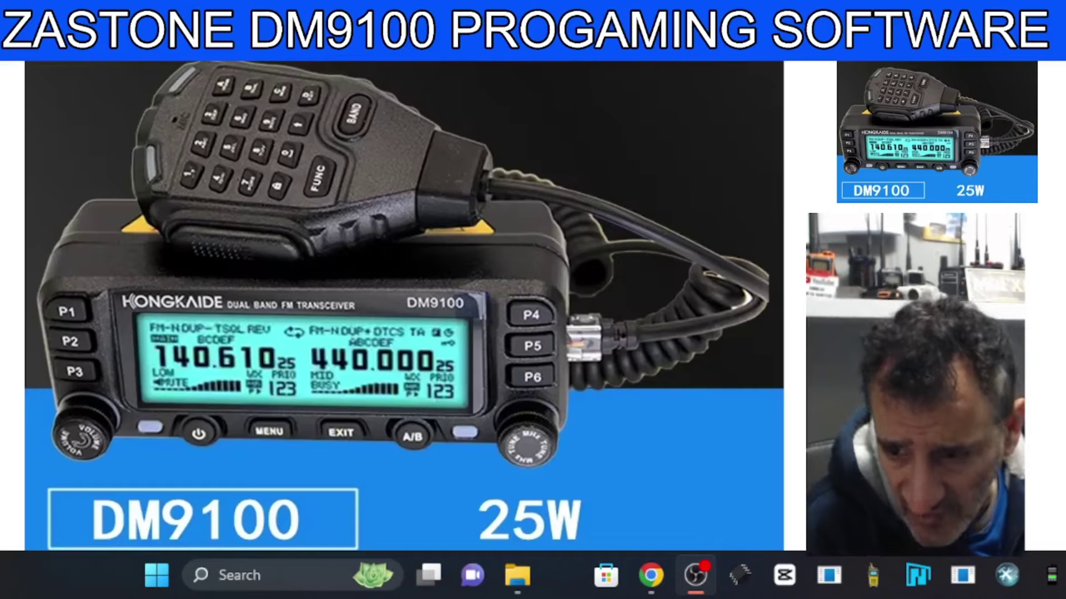
pyautogui.scroll(-10, 404, 306)
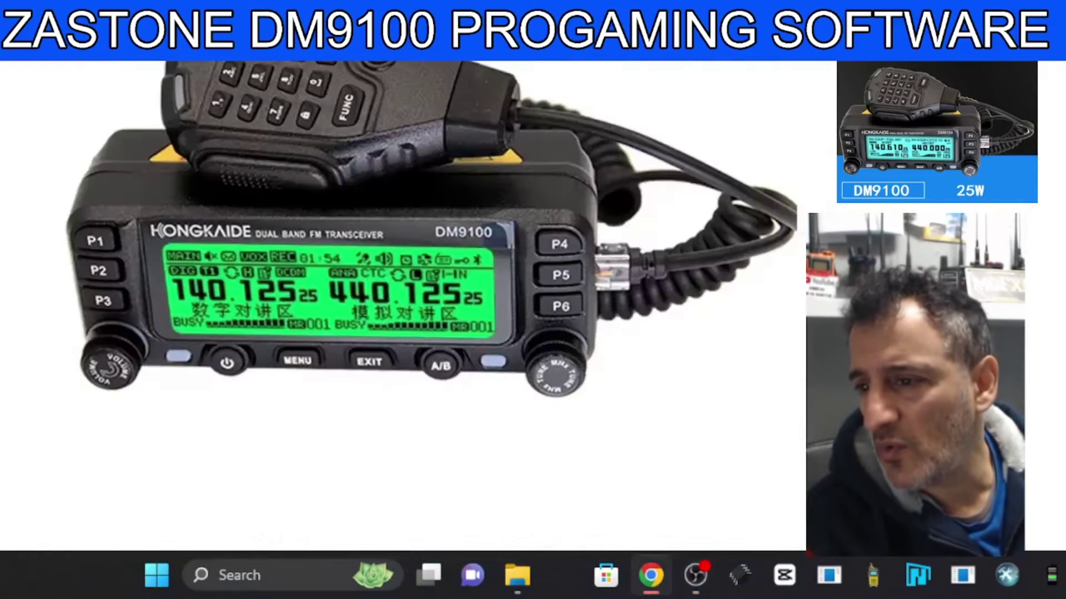
pyautogui.scroll(-4, 432, 230)
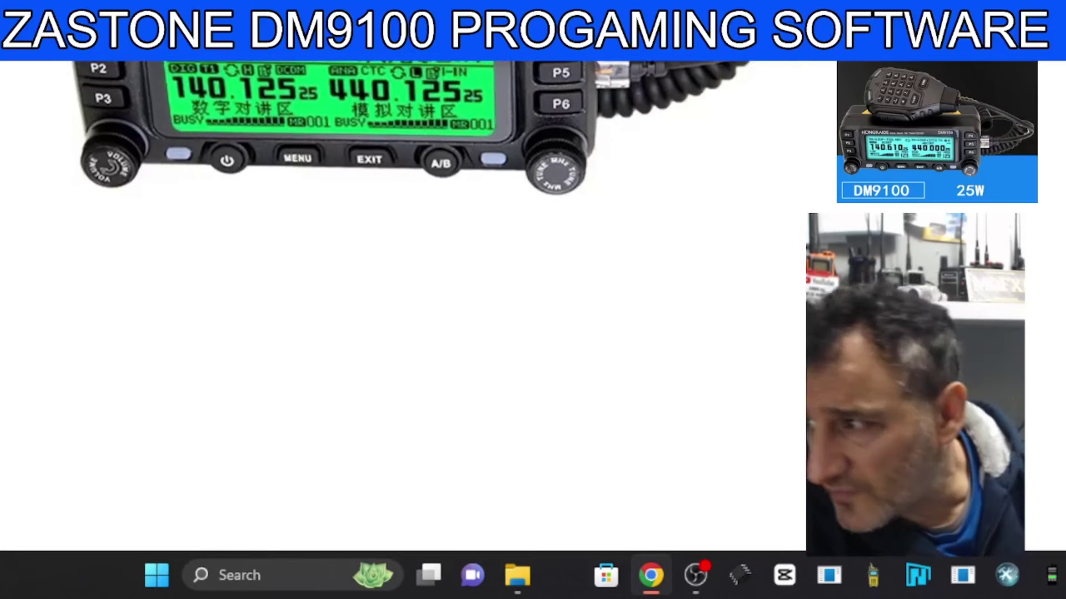
pyautogui.scroll(6, 403, 278)
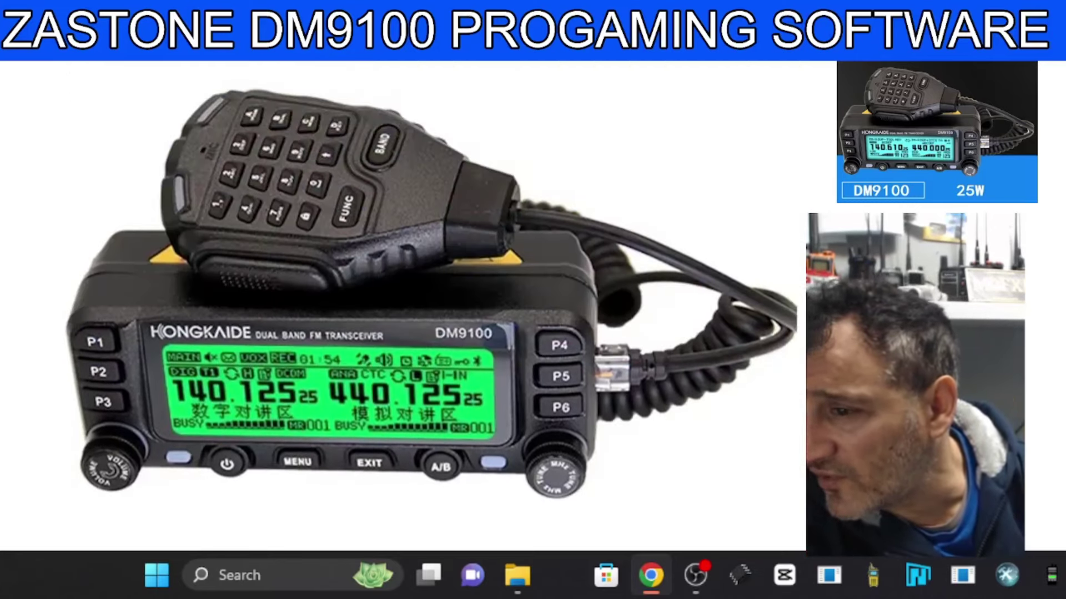